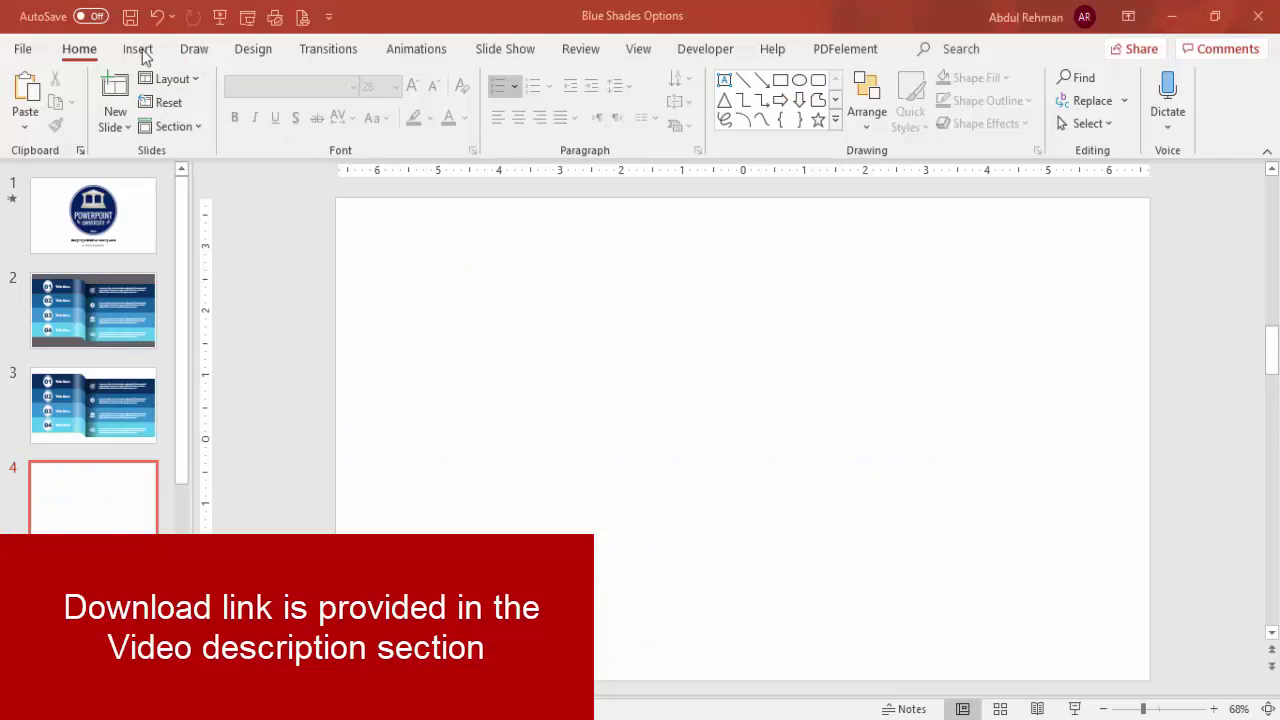
Draw a blue rounded rectangle near the slide centre with no outline.
left_click(140, 50)
left_click(301, 120)
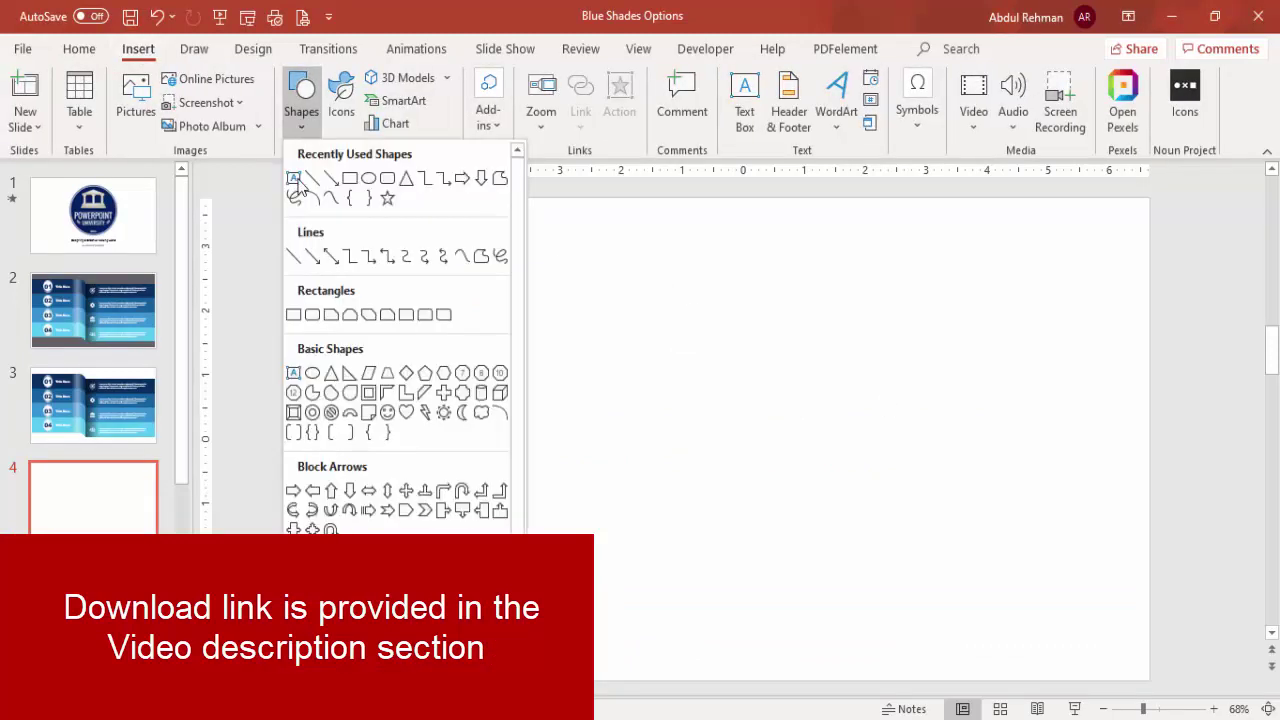
left_click(315, 322)
mouse_move(583, 318)
left_mouse_down()
mouse_move(688, 442)
mouse_move(803, 502)
left_mouse_up()
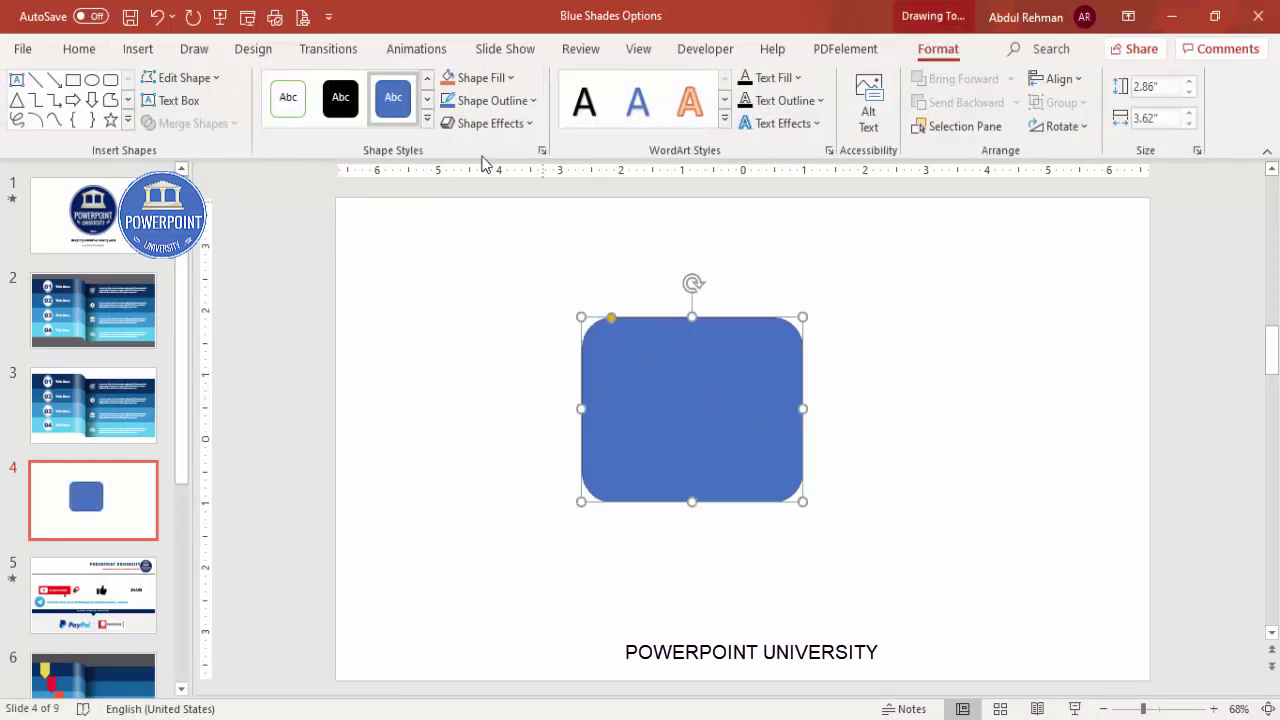
left_click(494, 101)
left_click(497, 378)
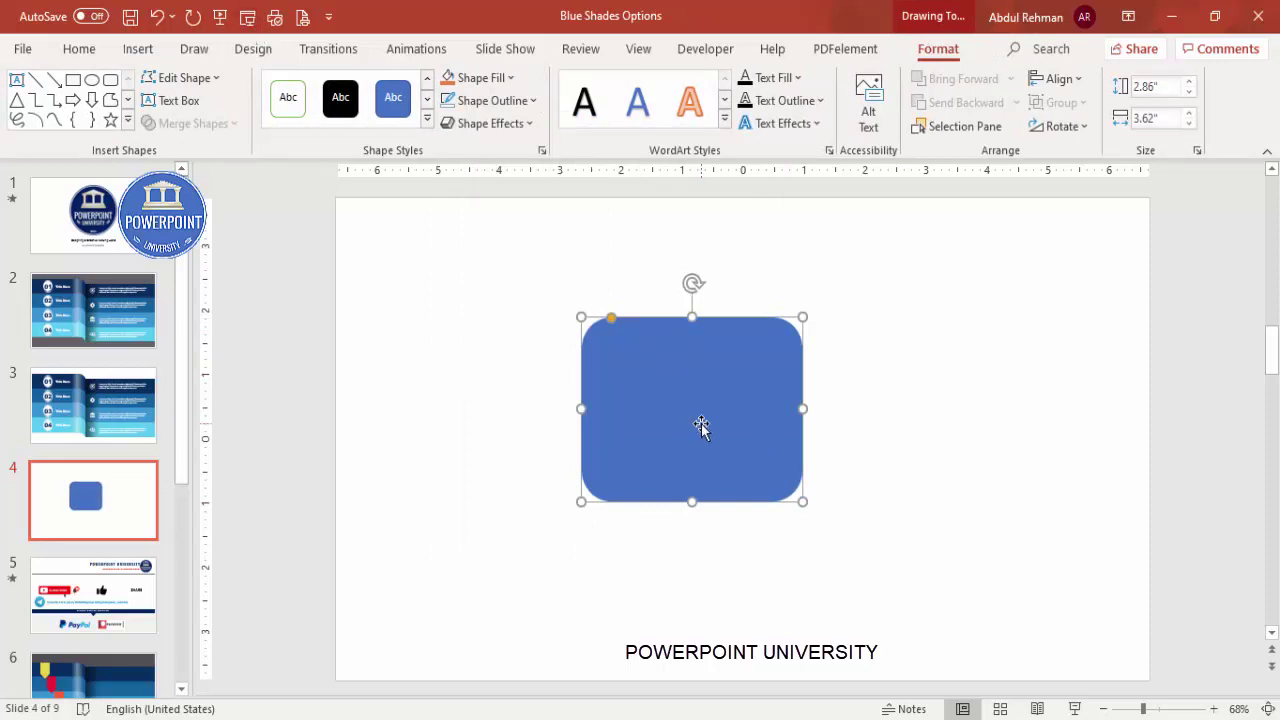
Make an orange copy of the rounded rectangle offset lower, overlapping the blue original.
left_click_drag(701, 426, 708, 506)
left_click(444, 80)
left_click(724, 359)
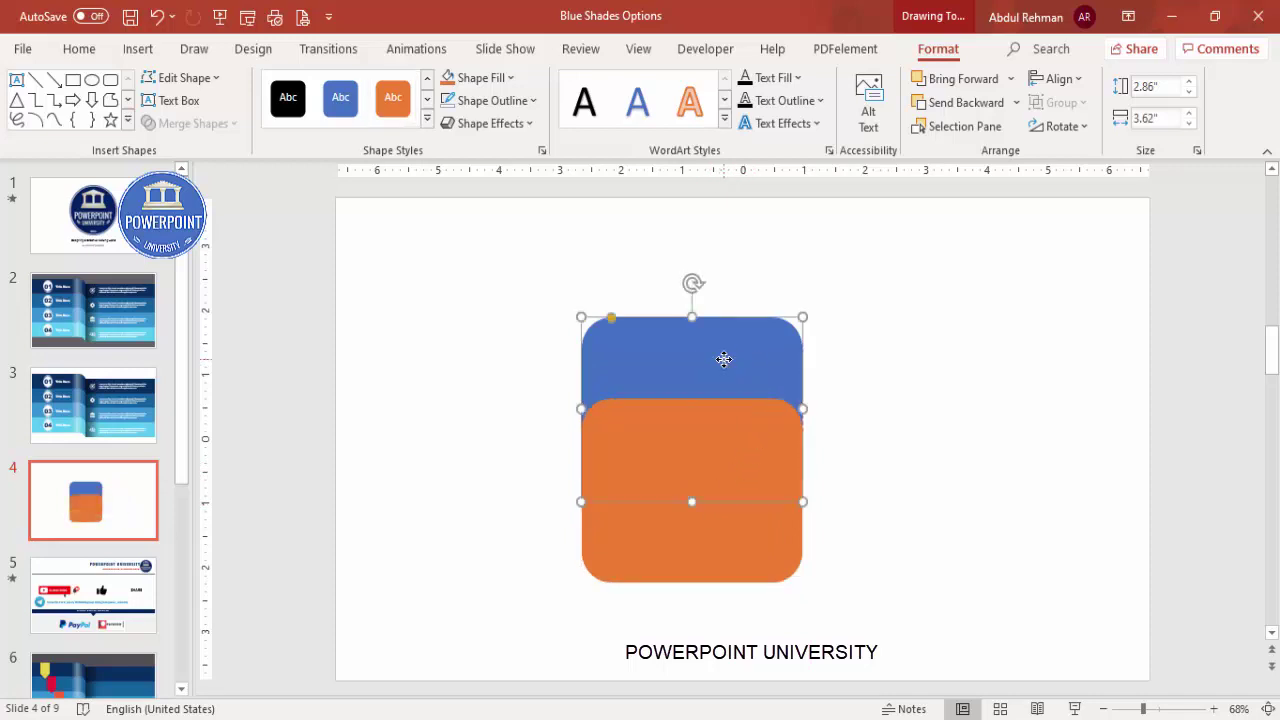
left_click(726, 348)
left_click_drag(725, 345, 727, 360)
left_click(900, 372)
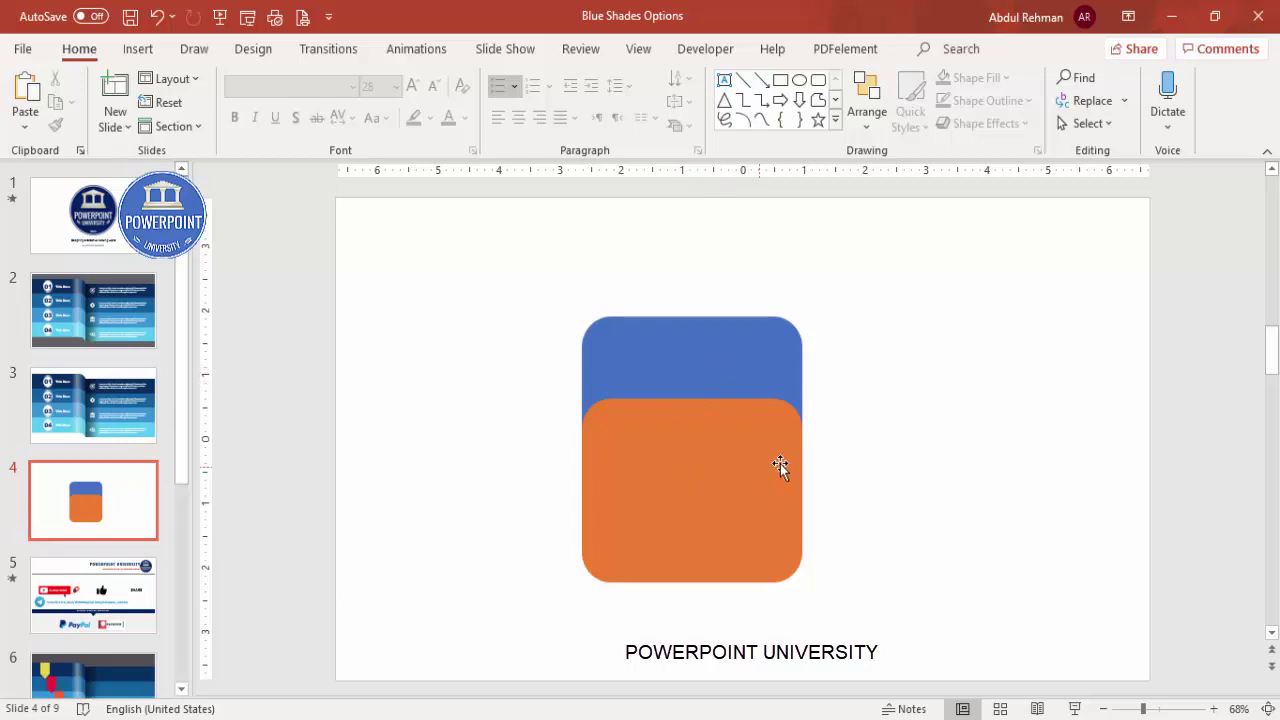
Subtract the orange shape from the blue one, leaving a tab with a curved bottom edge.
left_click(682, 327)
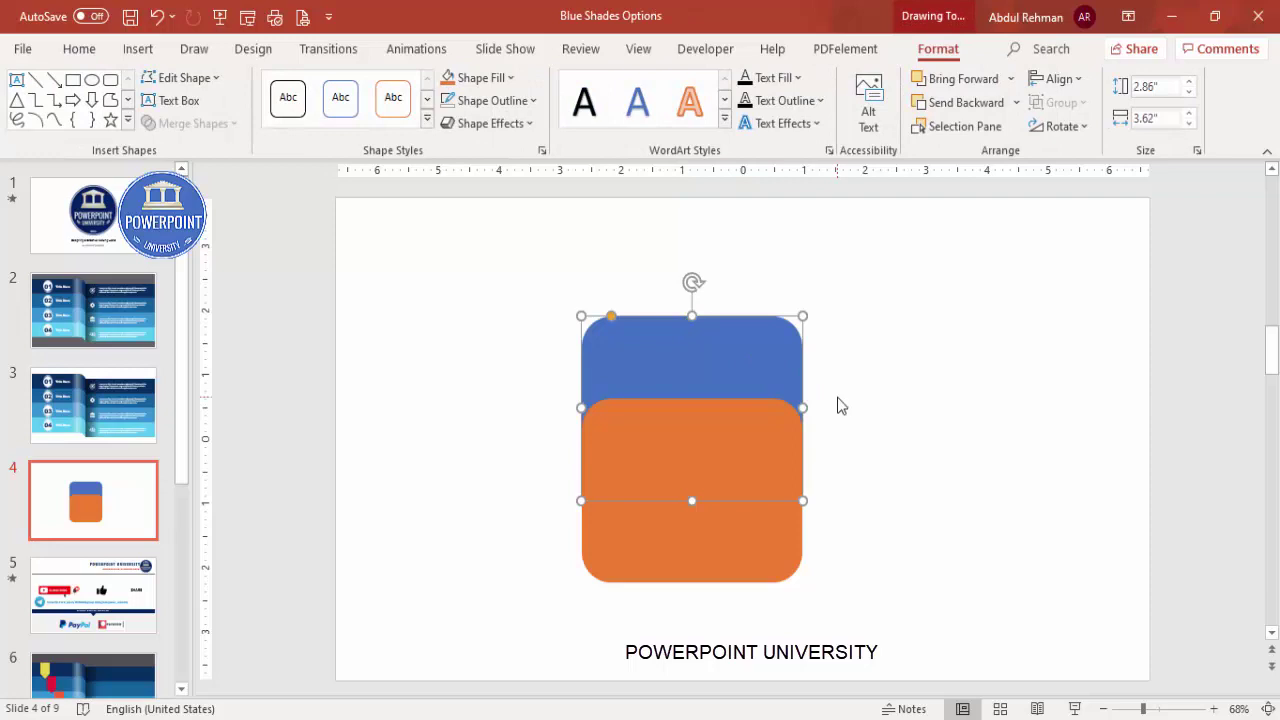
left_click(740, 540, "shift")
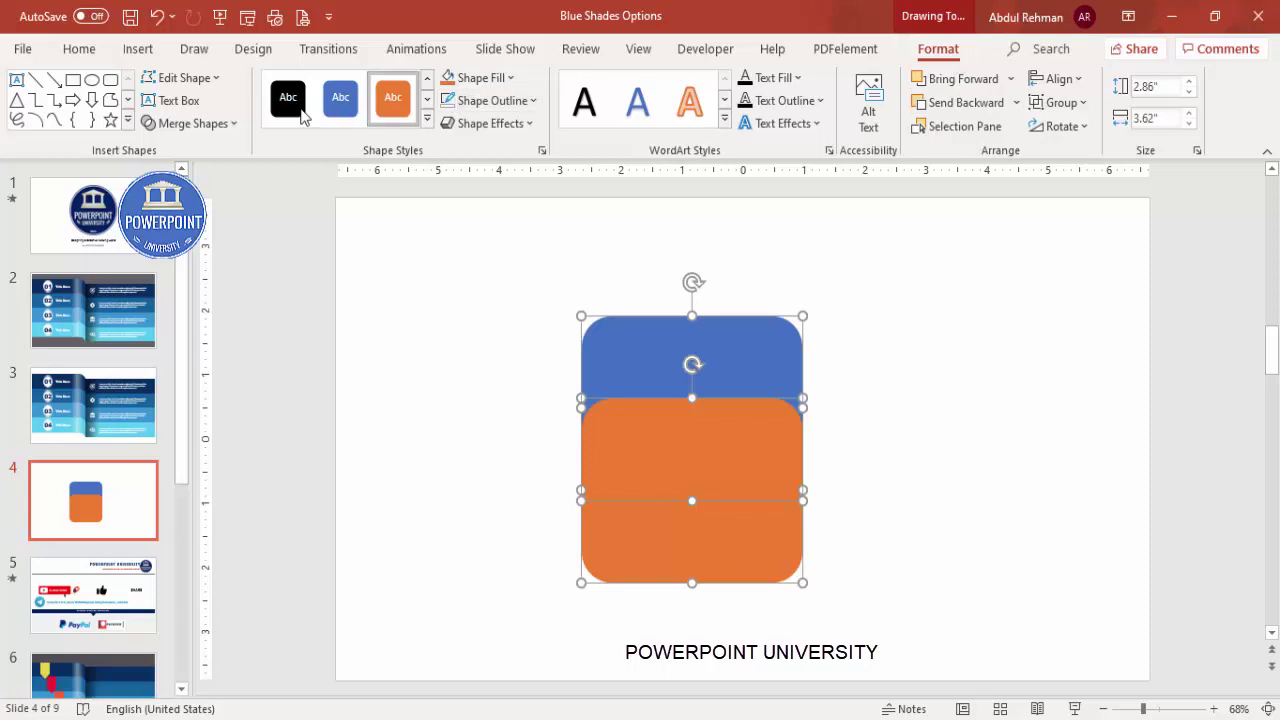
left_click(193, 123)
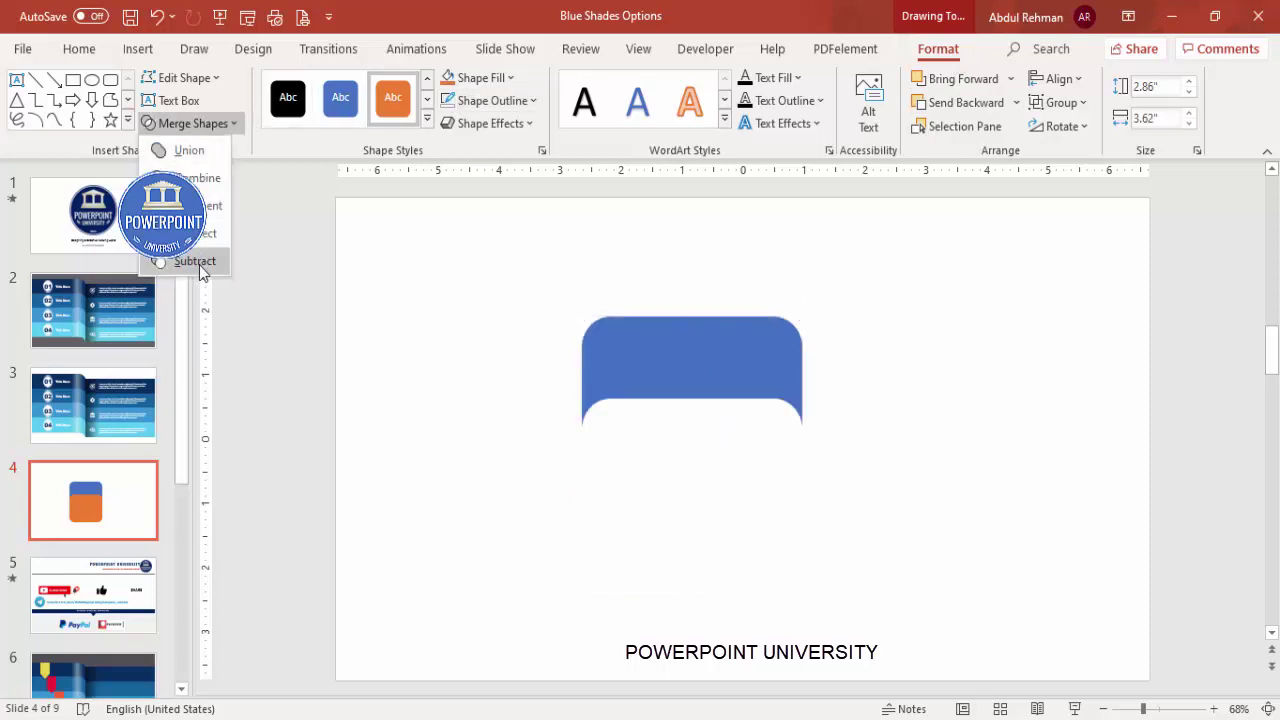
left_click(199, 268)
left_click(969, 436)
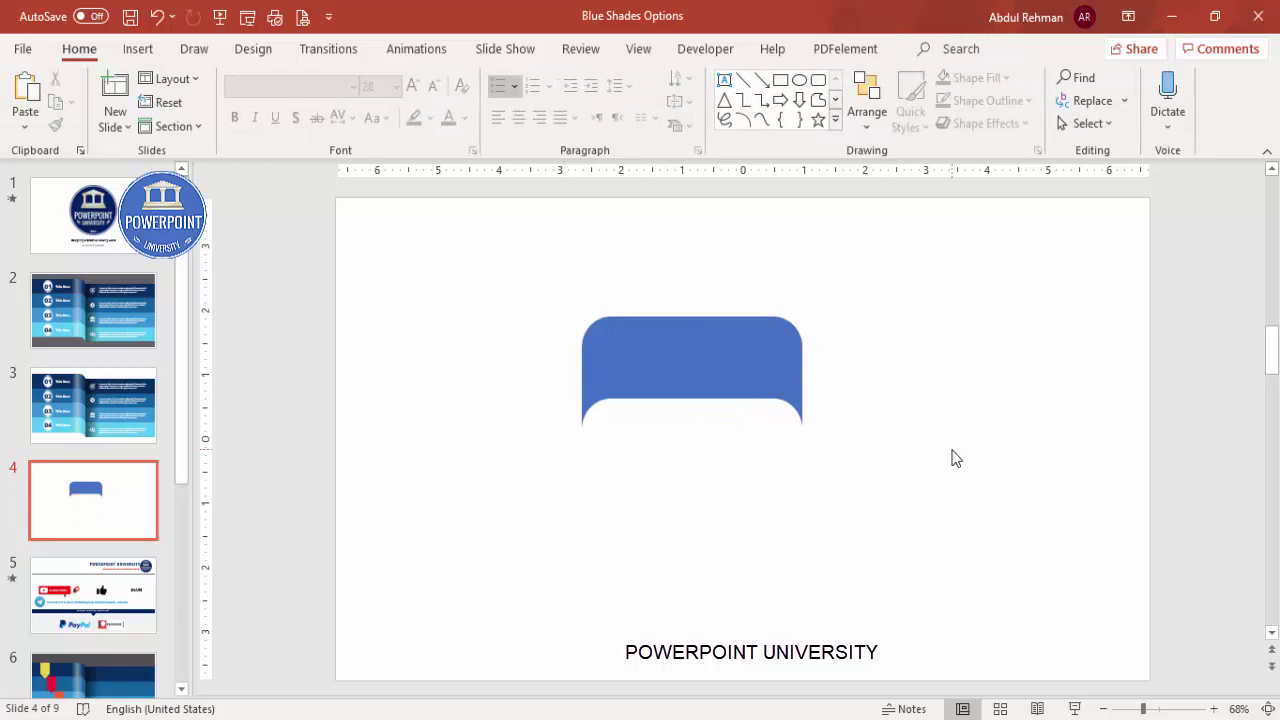
Draw a rectangle over the tab's left end and duplicate it to the right.
left_click(137, 49)
left_click(291, 133)
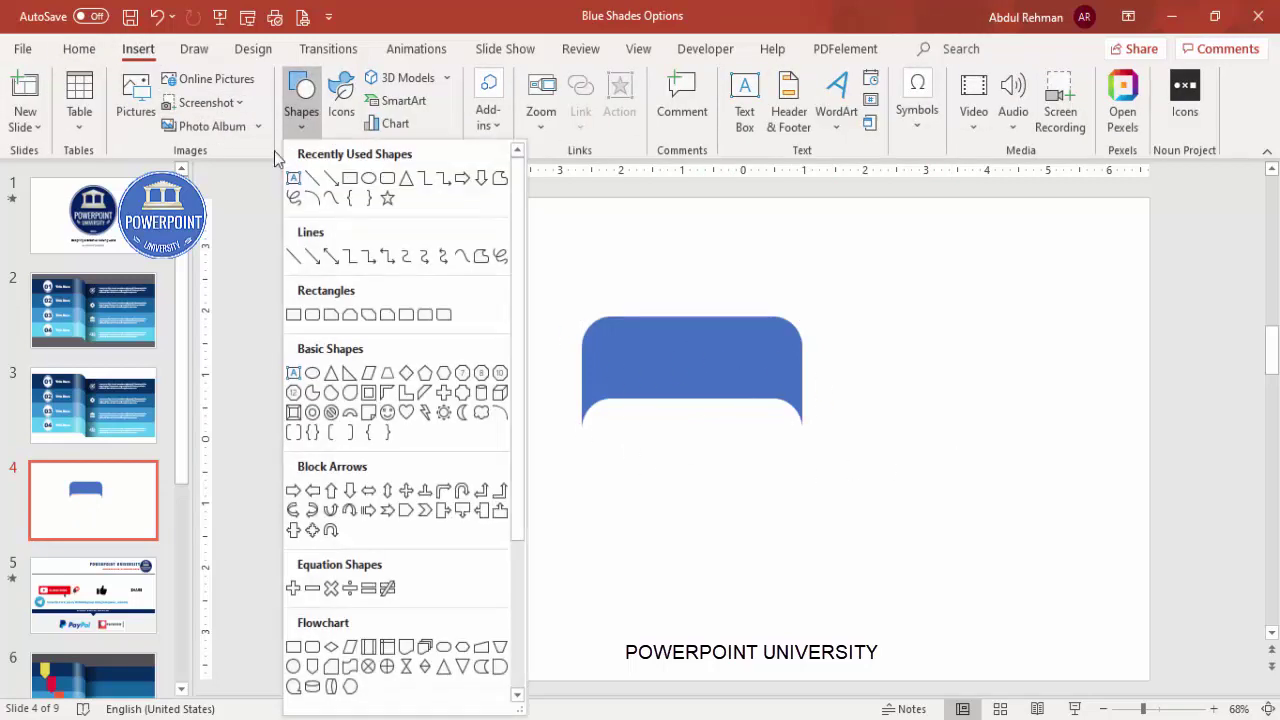
left_click(293, 312)
left_click_drag(481, 277, 630, 472)
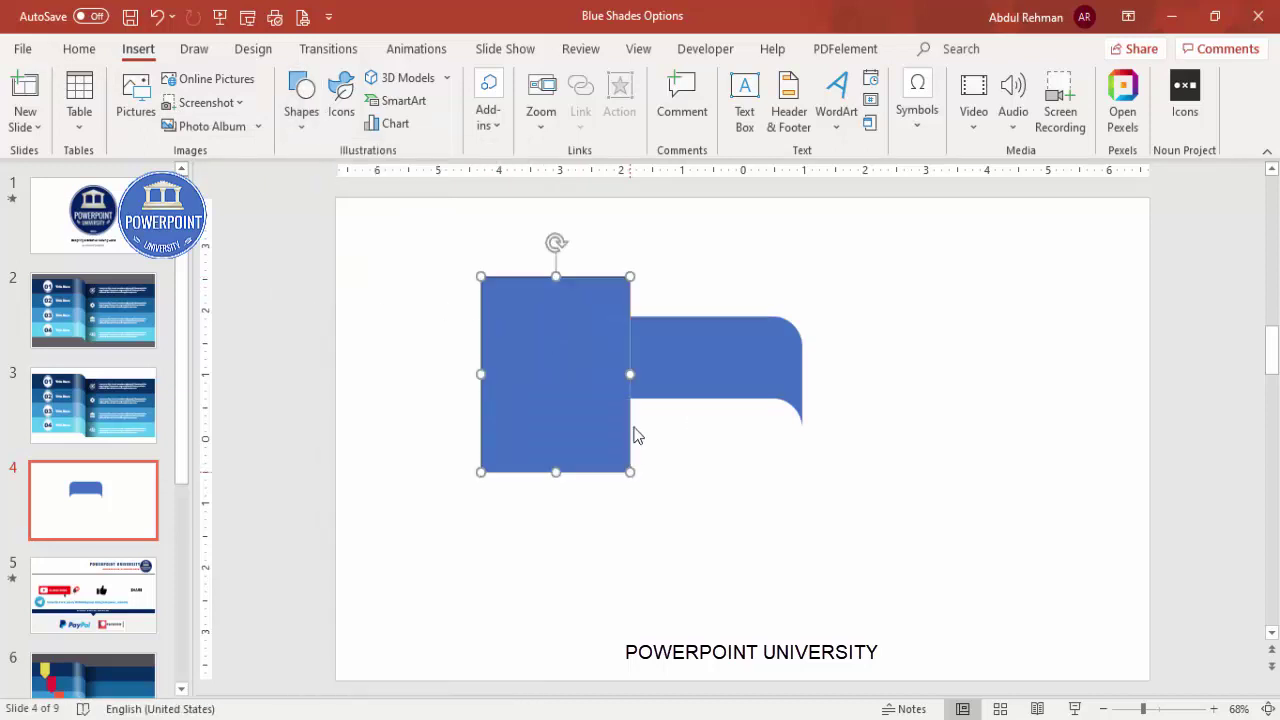
left_click(674, 336)
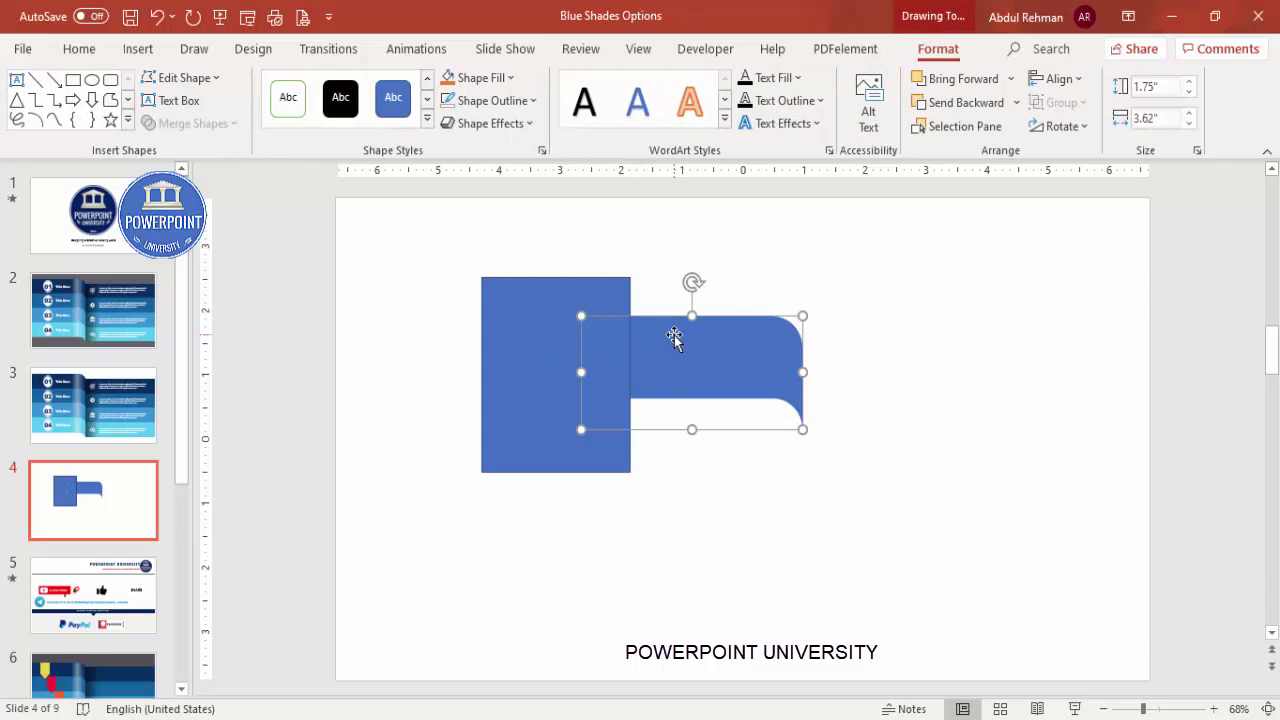
left_click(596, 284)
left_click_drag(596, 287, 975, 300)
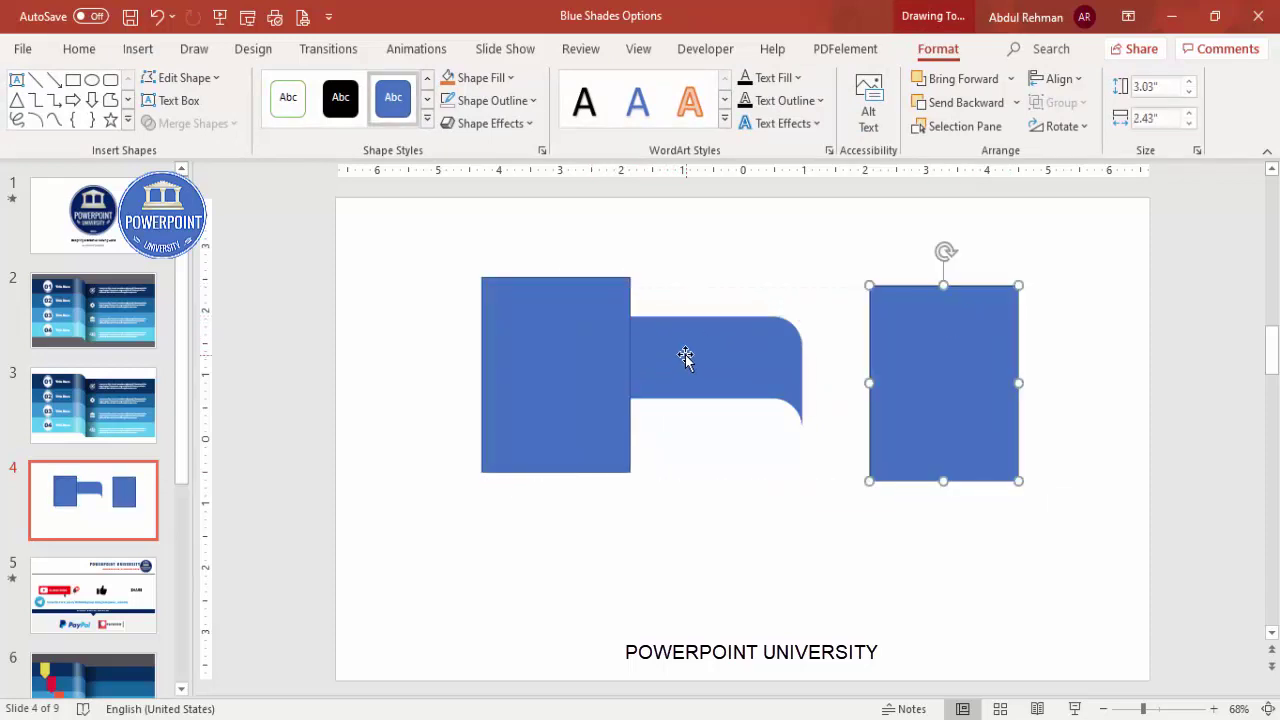
Subtract the left rectangle from the tab and move the right copy against the tab's right end.
left_click(667, 346)
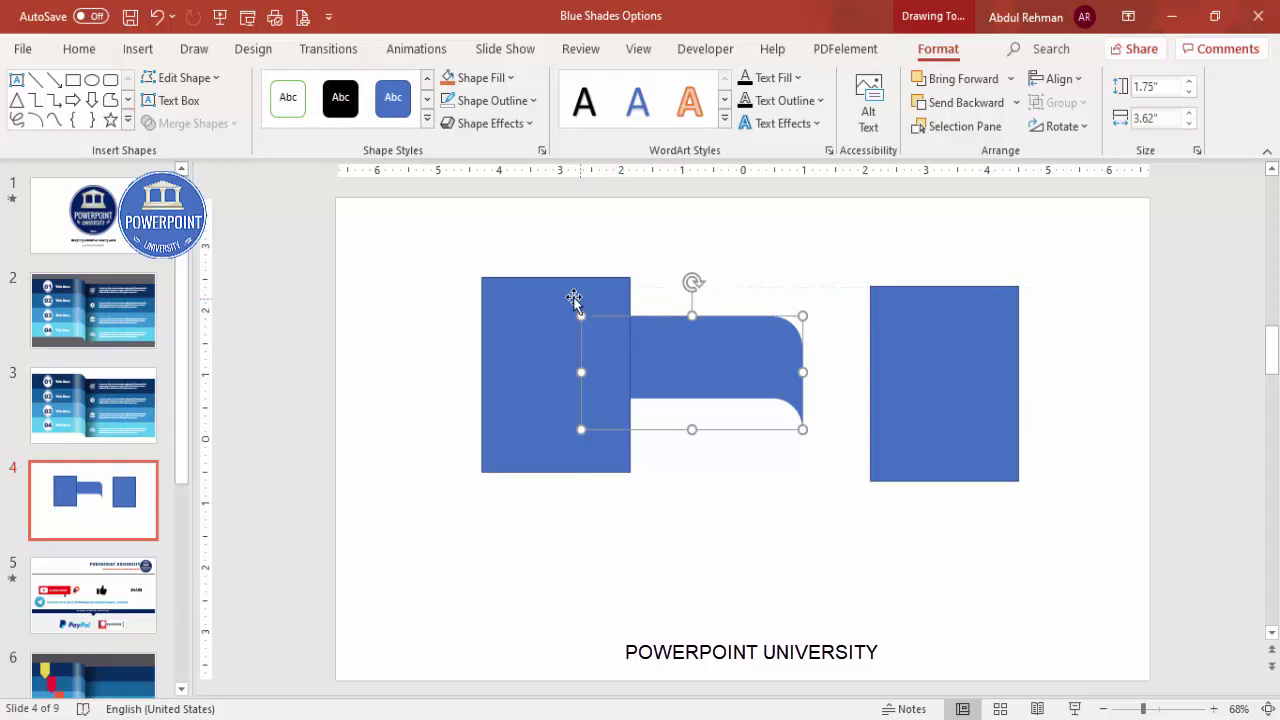
left_click(488, 297, "shift")
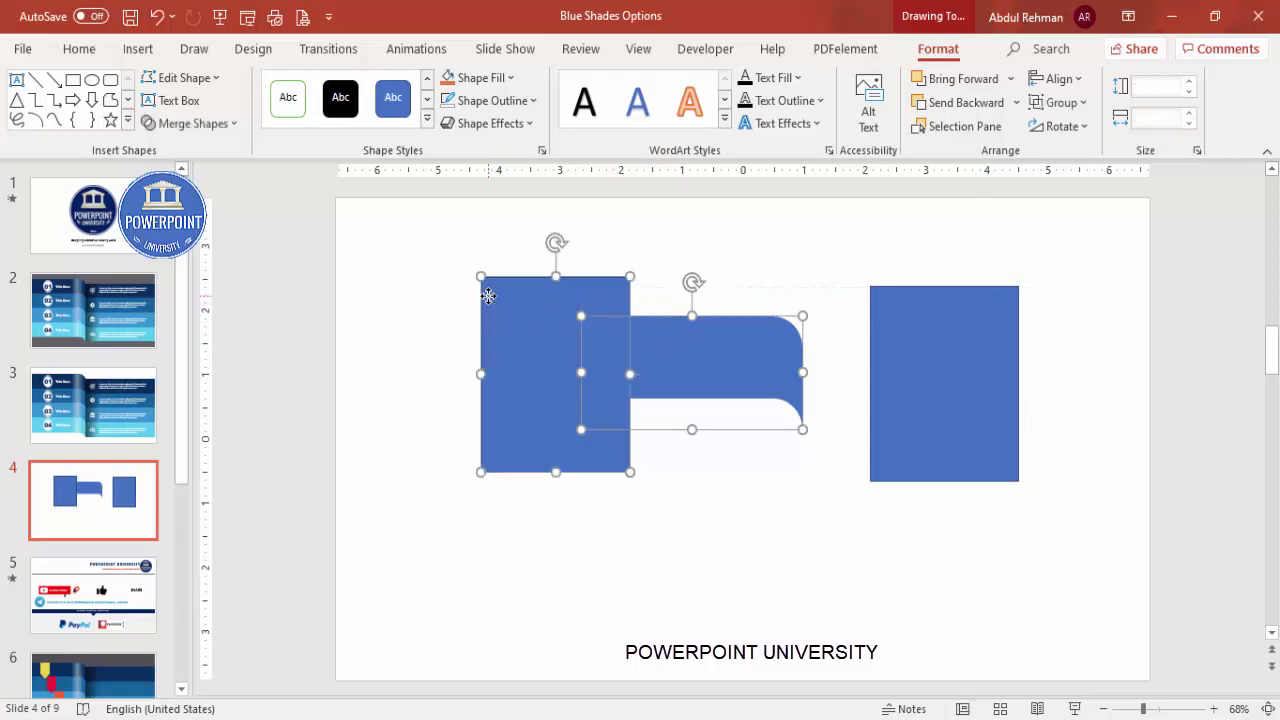
left_click(215, 123)
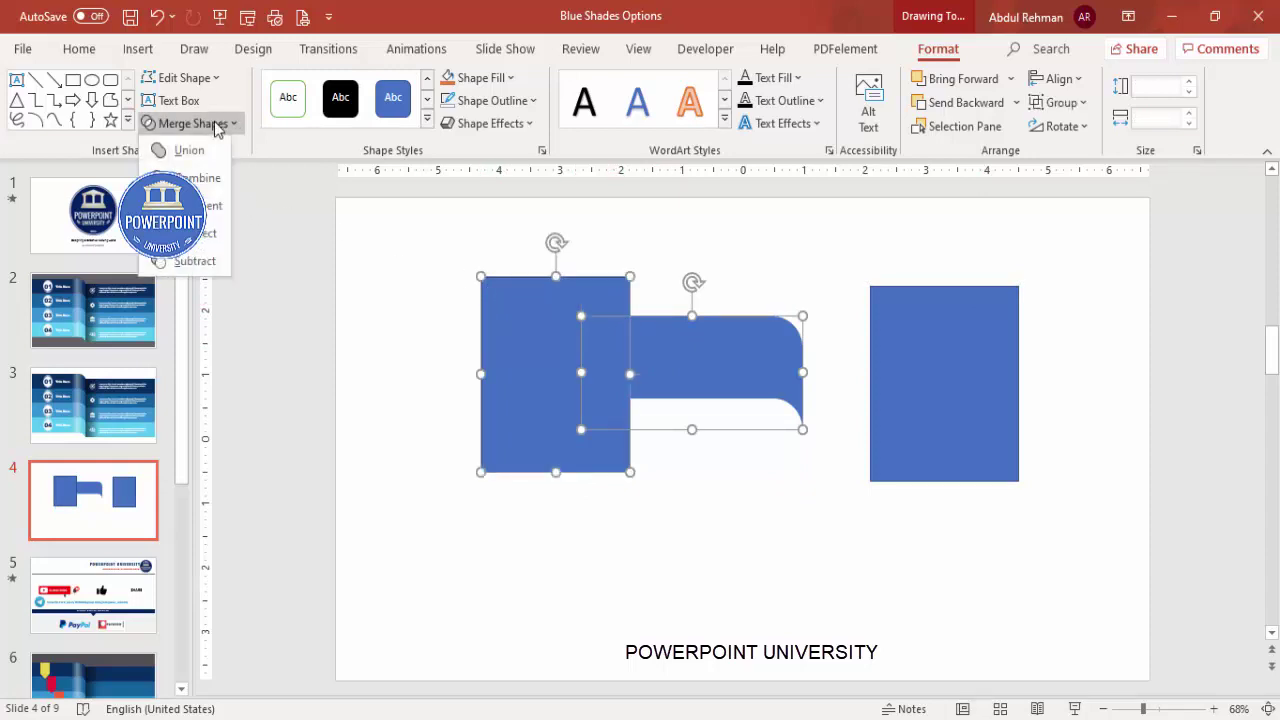
left_click(195, 262)
left_click(840, 318)
left_click(900, 343)
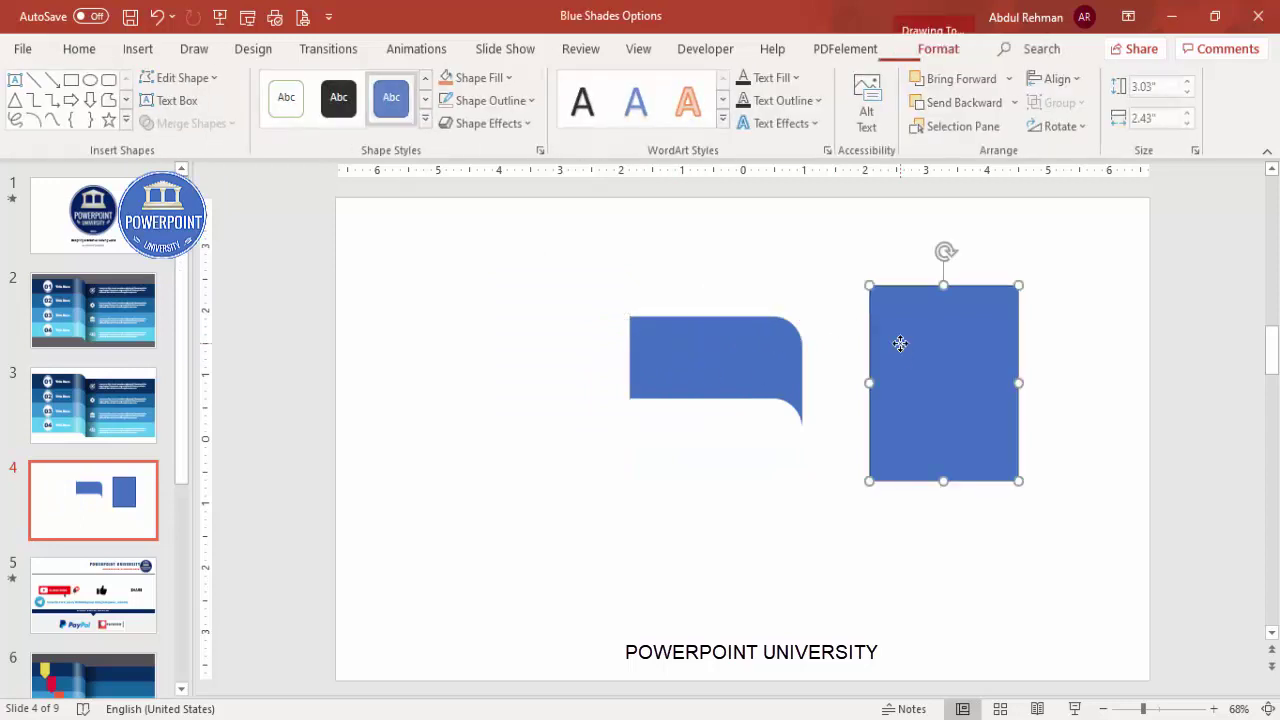
left_click_drag(900, 343, 842, 341)
Make the right rectangle about 48% transparent and nudge it into line with the tab.
right_click(842, 341)
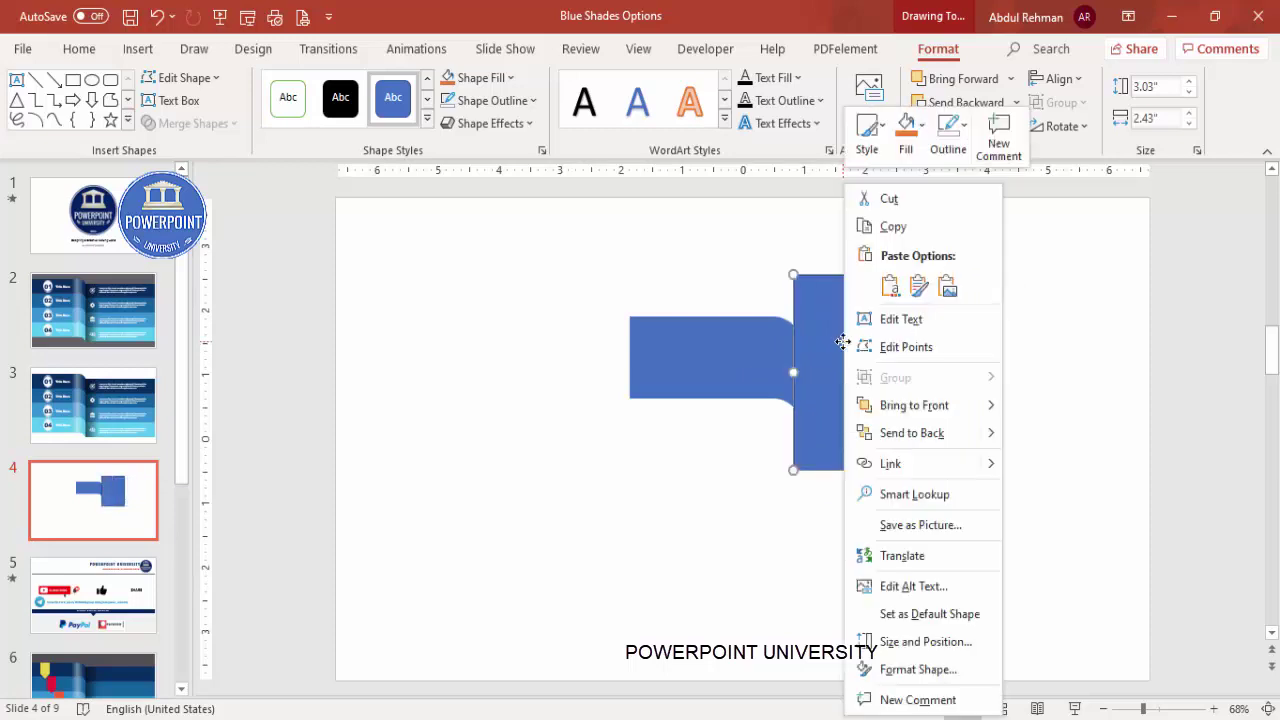
left_click(945, 669)
left_click(1048, 294)
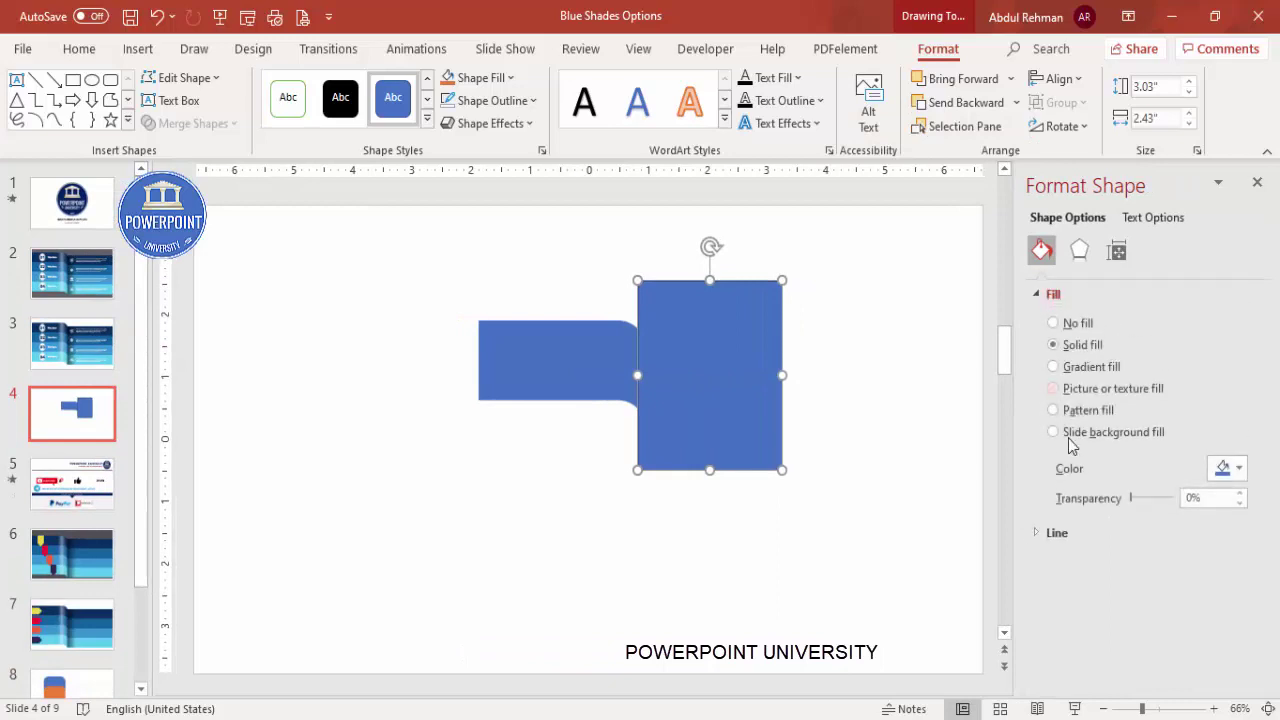
left_click_drag(1133, 498, 1140, 498)
left_click(829, 498)
left_click_drag(740, 370, 734, 362)
key("Right")
key("Right")
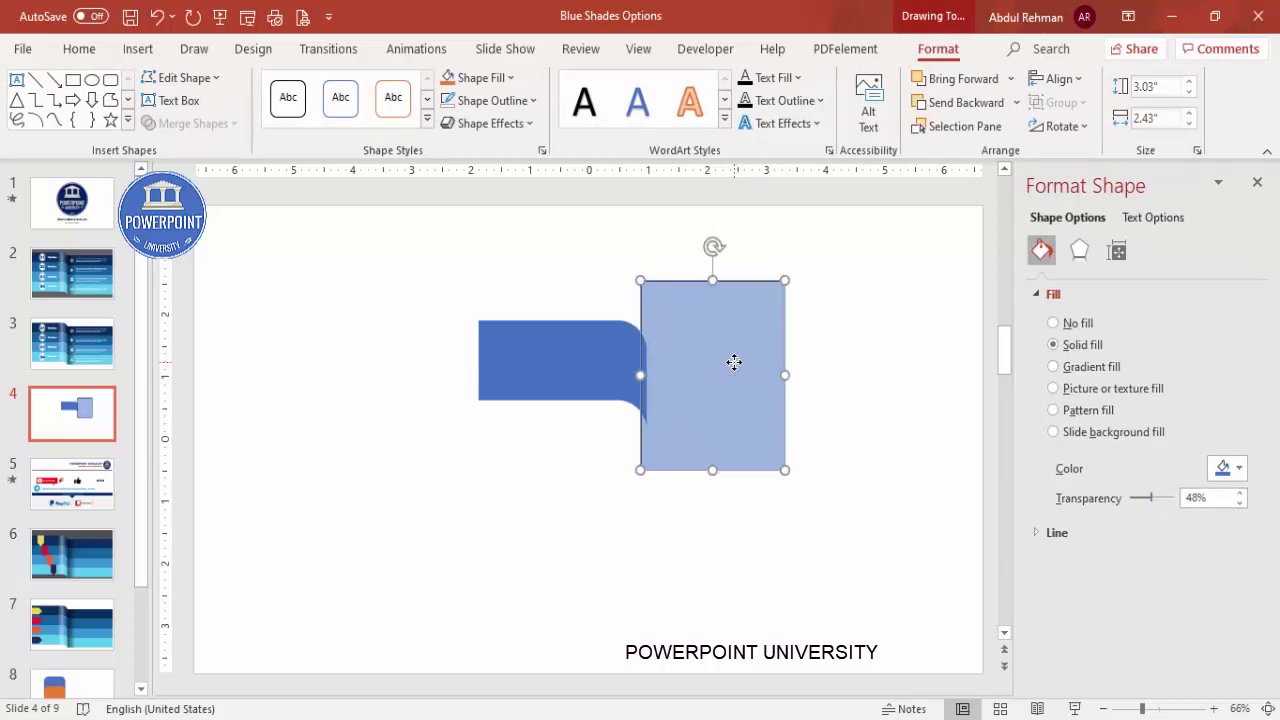
key("Right")
key("Right")
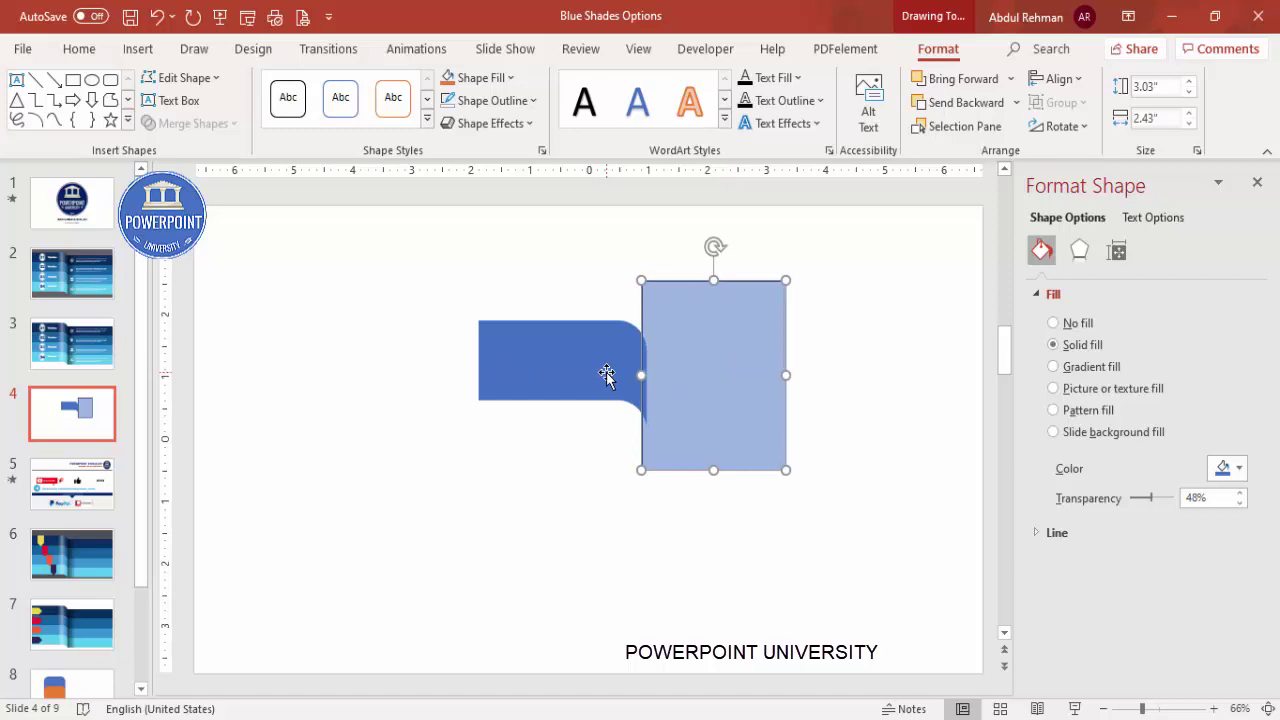
left_click(905, 363)
Subtract the half-transparent rectangle from the blue tab.
left_click(683, 403)
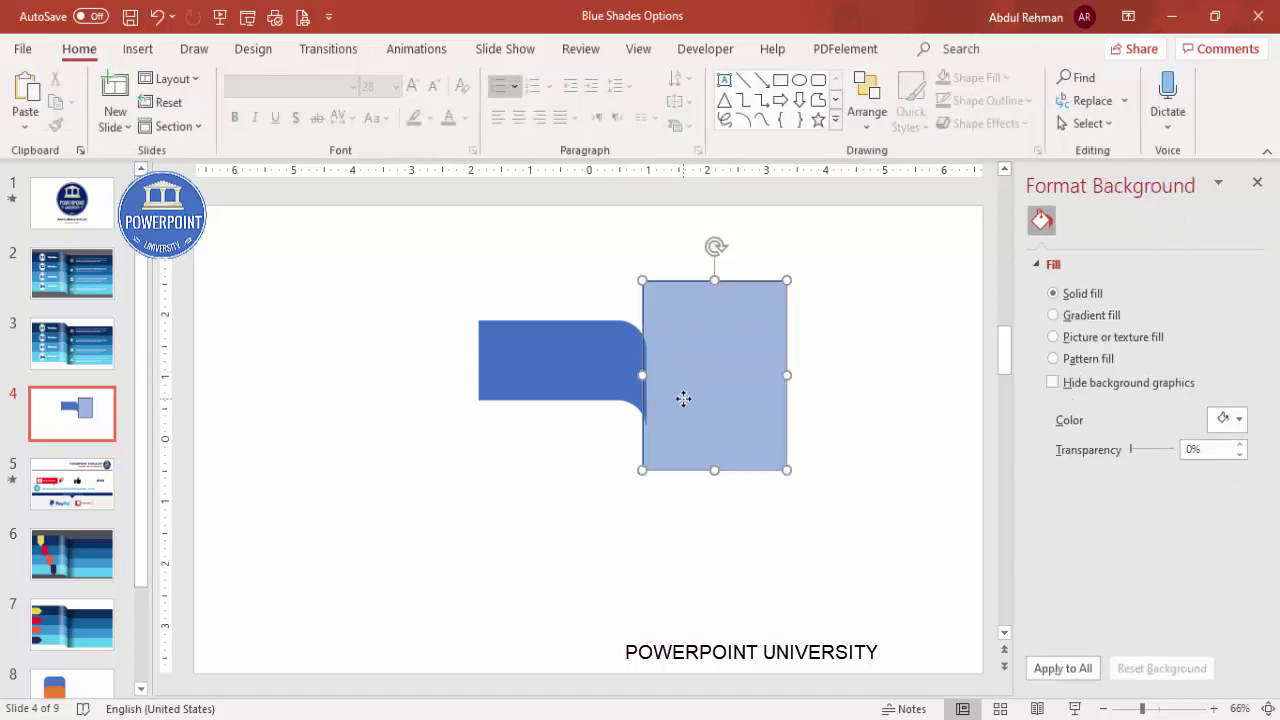
left_click(550, 365)
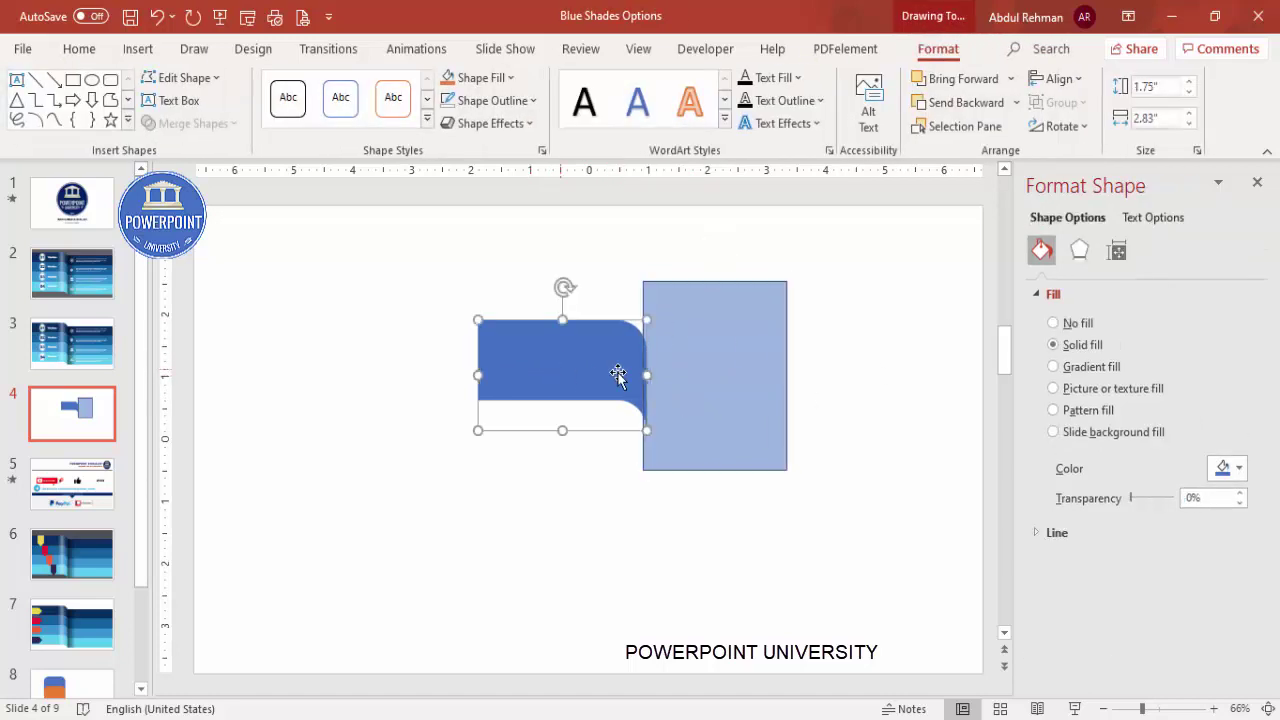
left_click(728, 348, "shift")
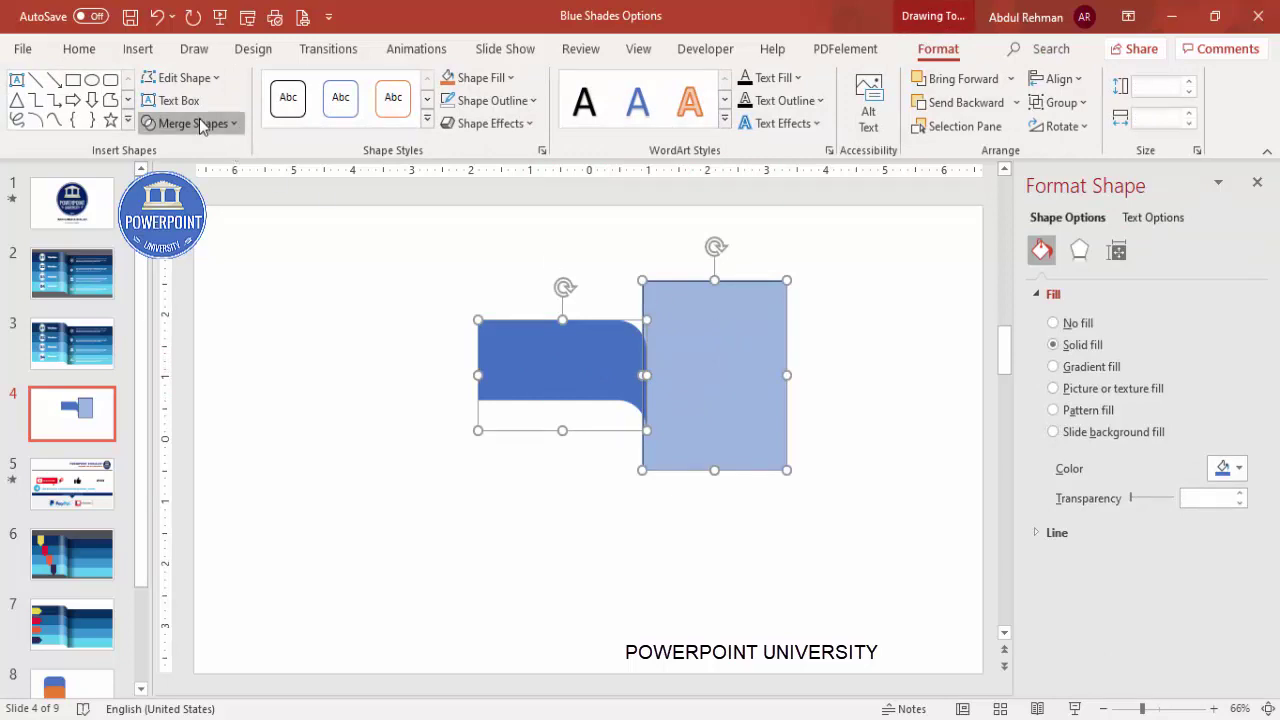
left_click(200, 123)
left_click(185, 261)
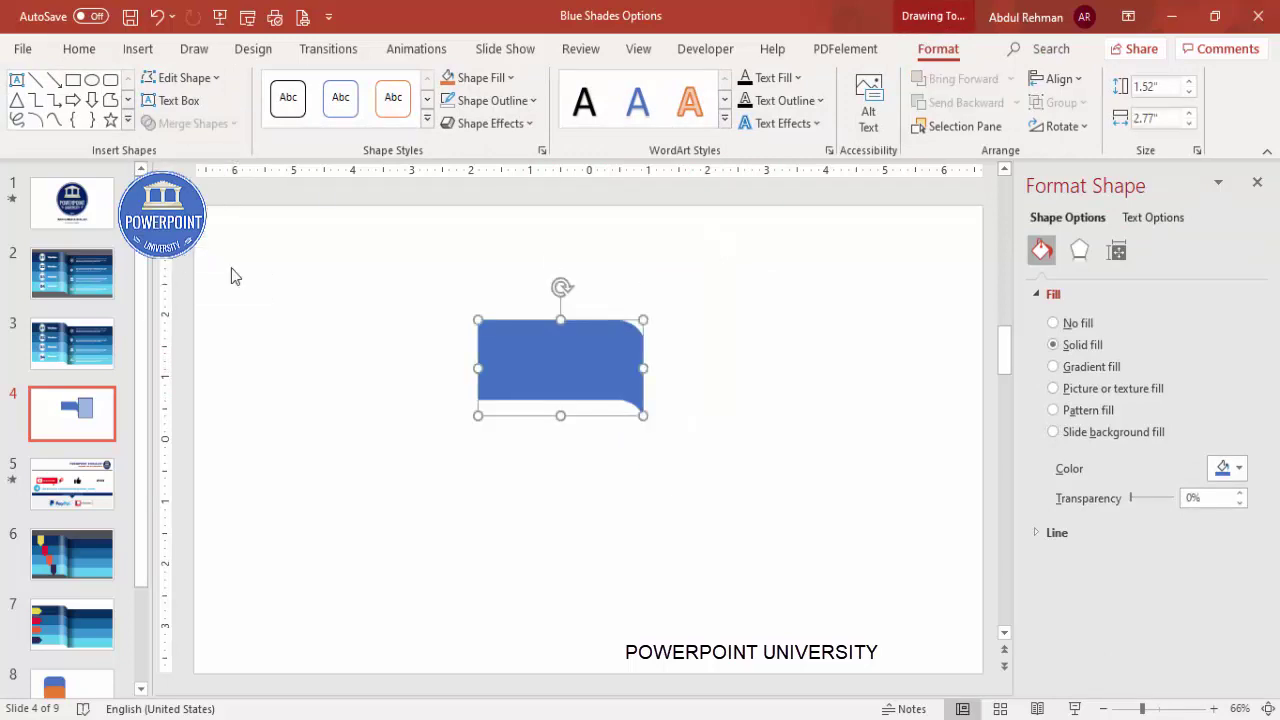
Move the curved piece left and draw an outline-free rectangle extending it leftward.
left_click(671, 363)
left_click_drag(584, 352, 491, 374)
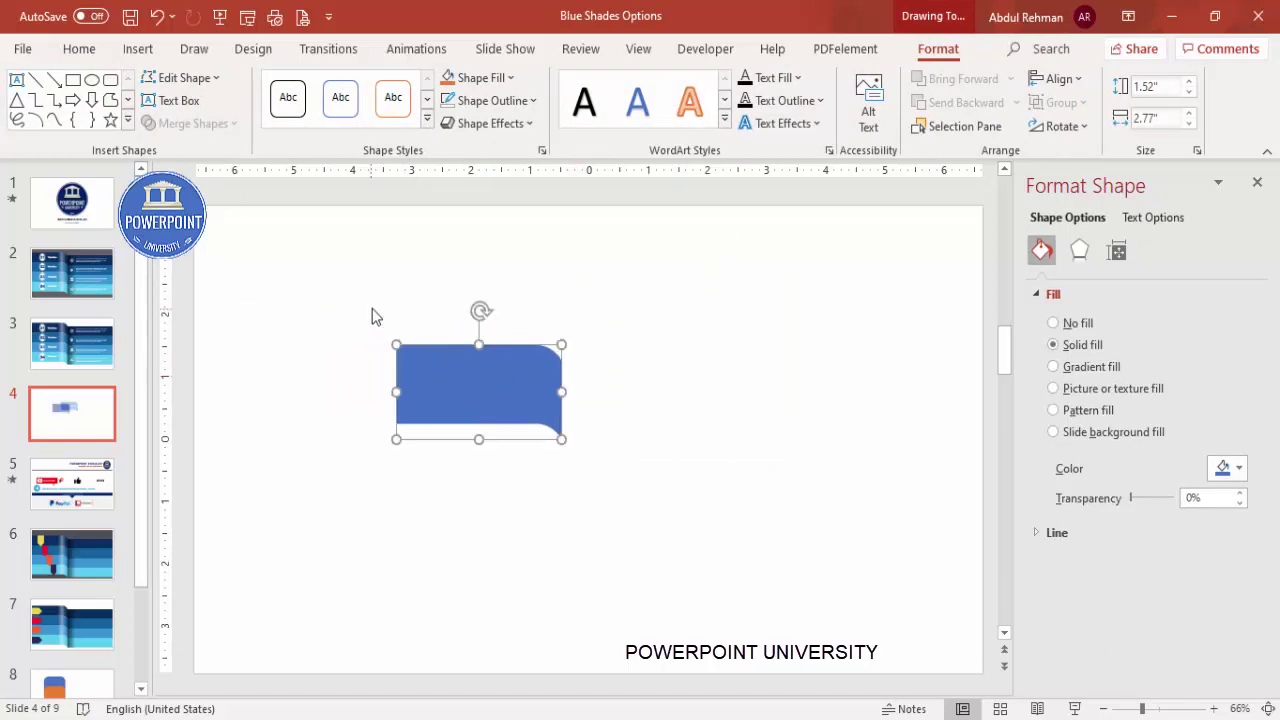
left_click(371, 314)
left_click(138, 48)
left_click(300, 120)
left_click(292, 305)
mouse_move(396, 343)
left_mouse_down()
mouse_move(357, 423)
mouse_move(194, 423)
left_mouse_up()
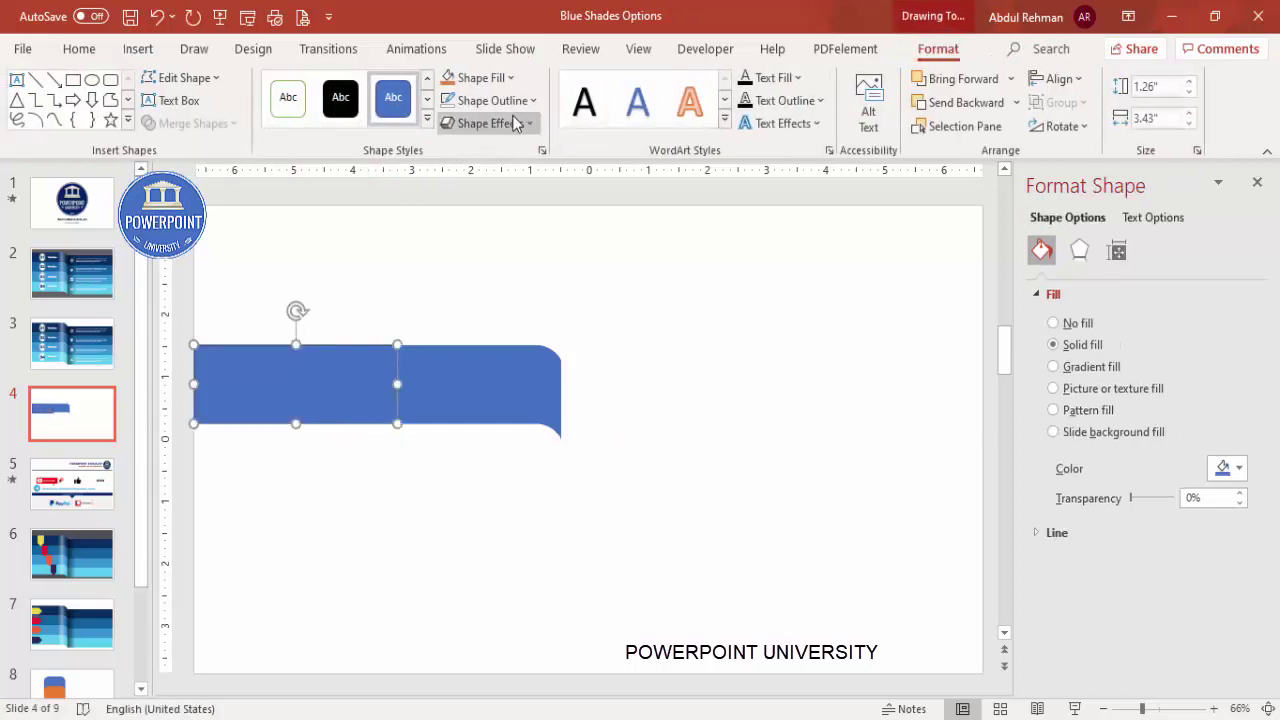
left_click(490, 100)
left_click(517, 378)
left_click(520, 329)
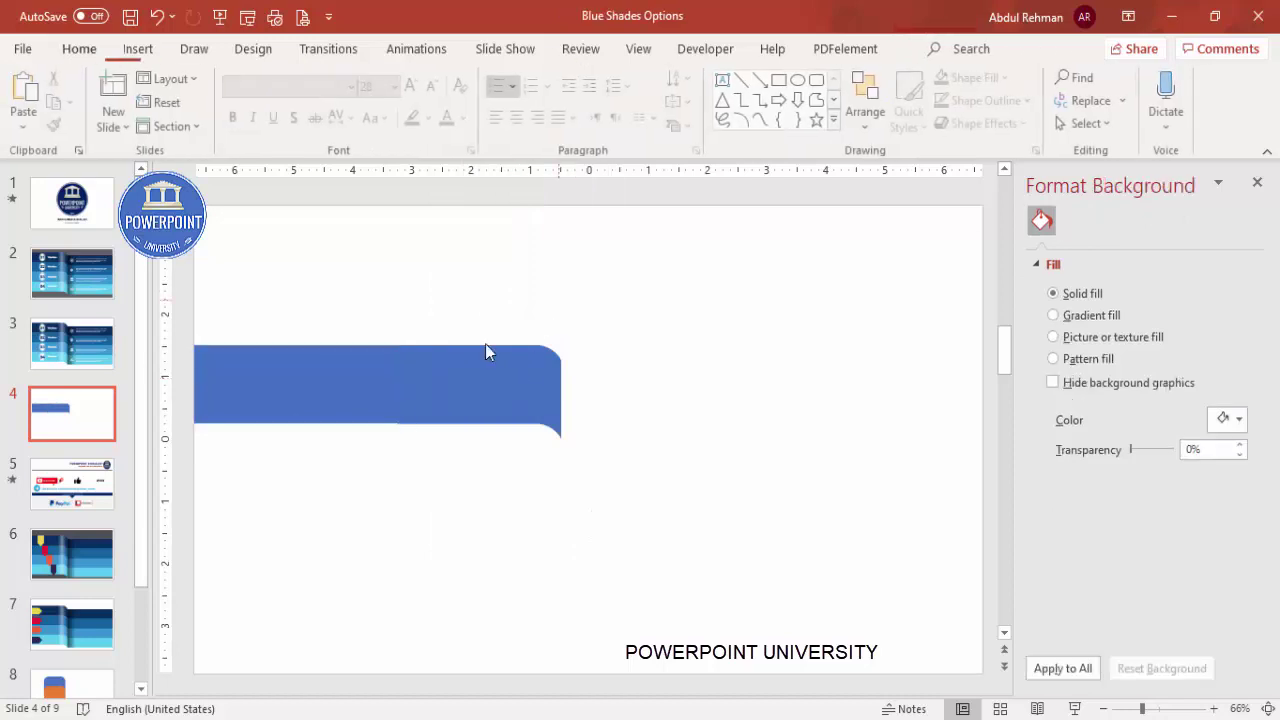
Stretch the left rectangle to 1.27" tall, flush with the curved tab, then fit the slide.
left_click(320, 391)
left_click_drag(1148, 714, 1171, 710)
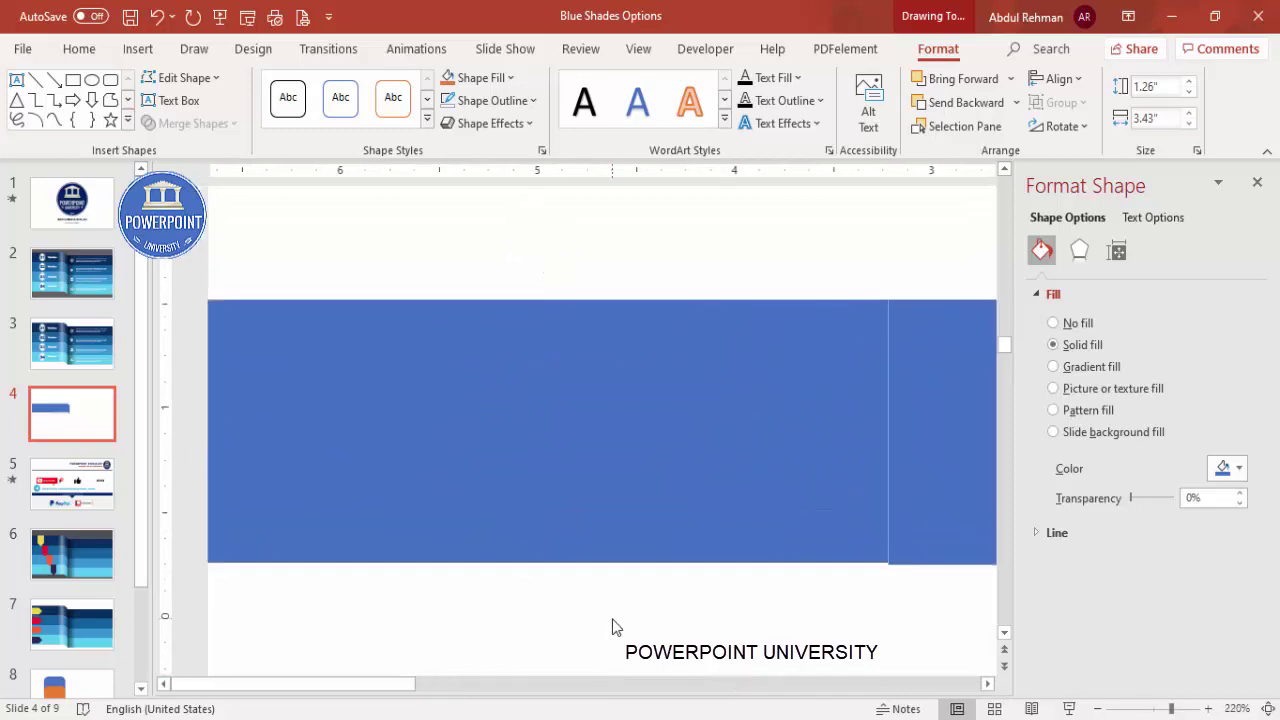
left_click(820, 586)
left_click(694, 463)
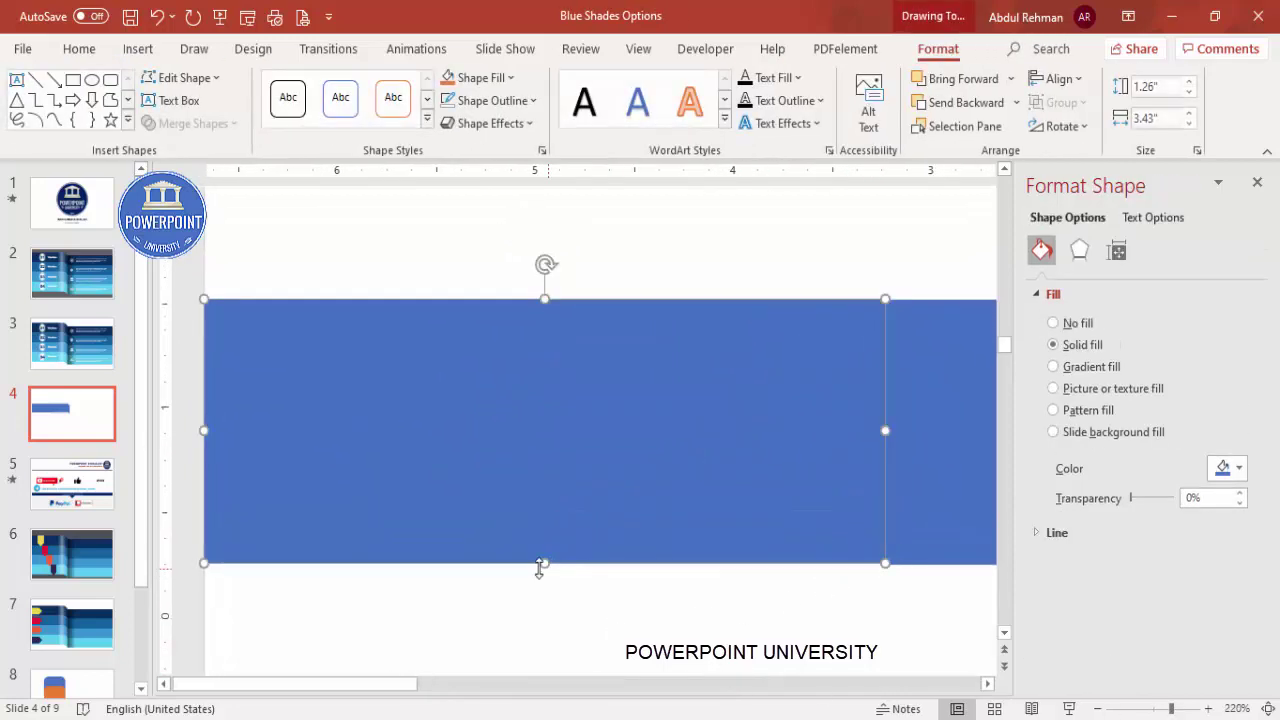
left_click_drag(545, 563, 545, 564)
left_click(818, 611)
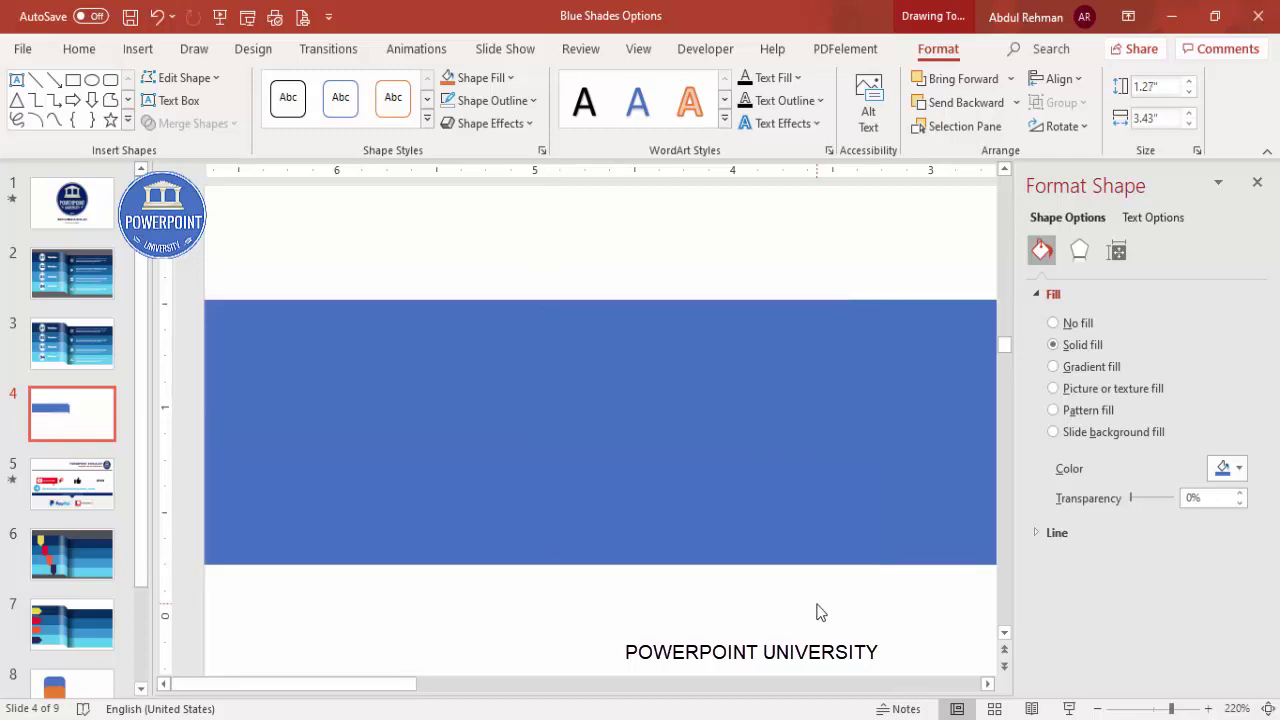
left_click(1268, 707)
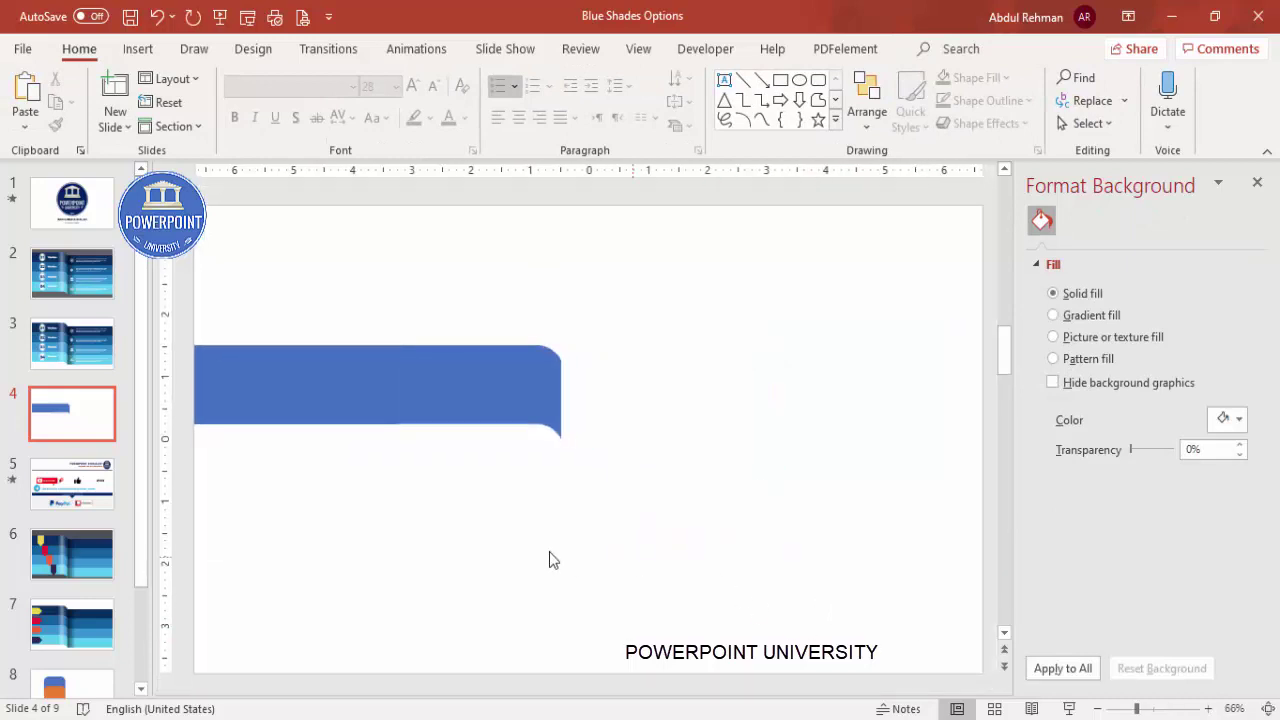
Move the loose blue rectangle out to the right of the bar.
left_click(490, 378)
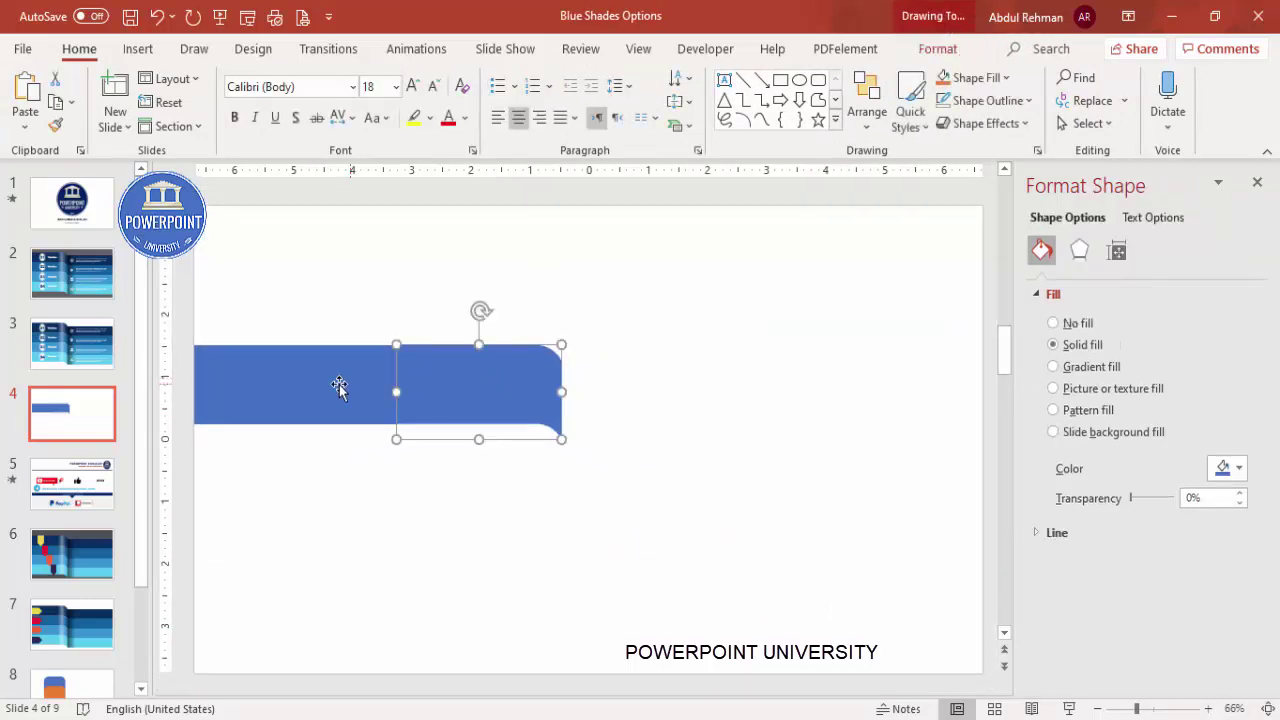
left_click(320, 309)
left_click(283, 370)
left_click_drag(300, 382, 696, 399)
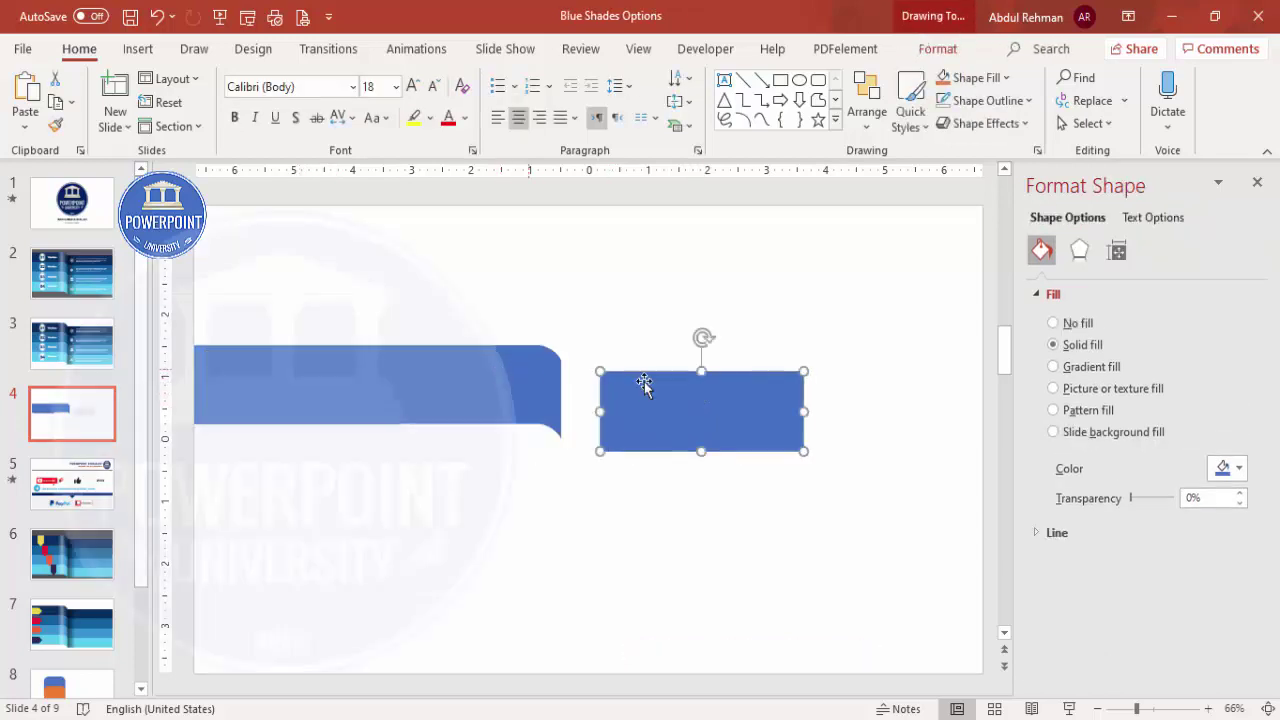
Union the curved end piece and long bar into one 1.52" by 6.2" bar and raise it.
left_click(456, 375)
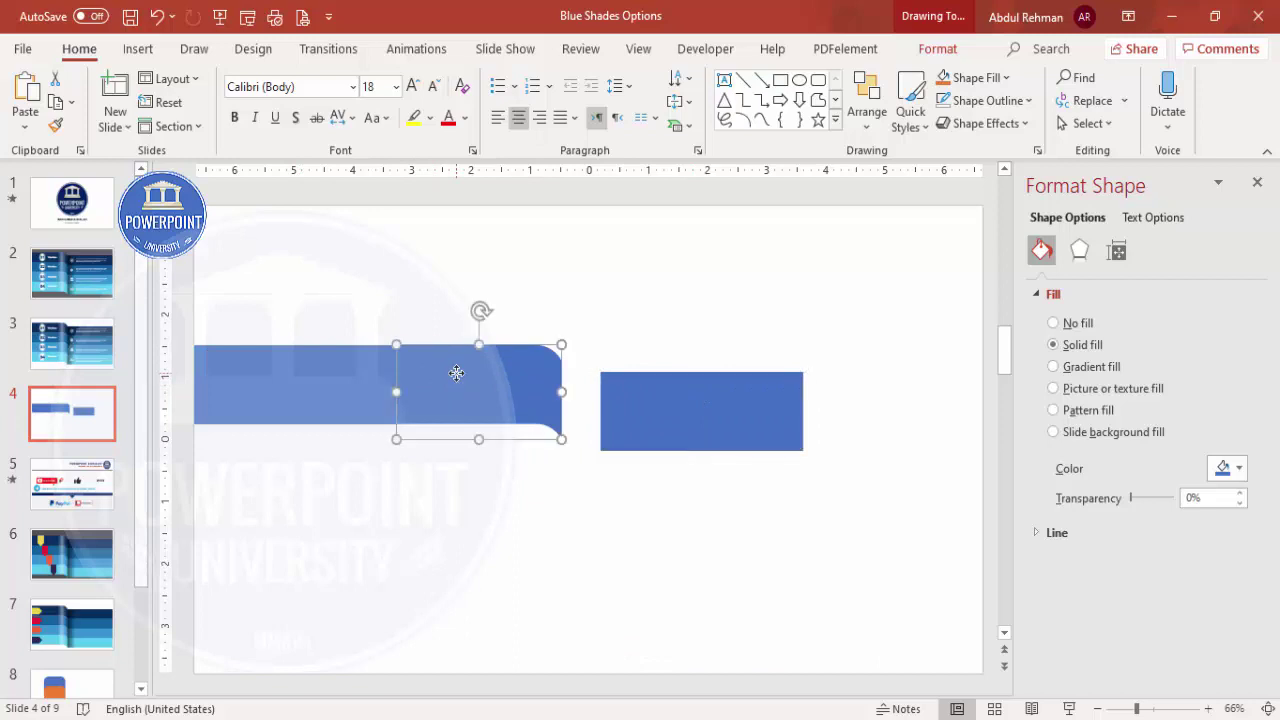
left_click(318, 377, "shift")
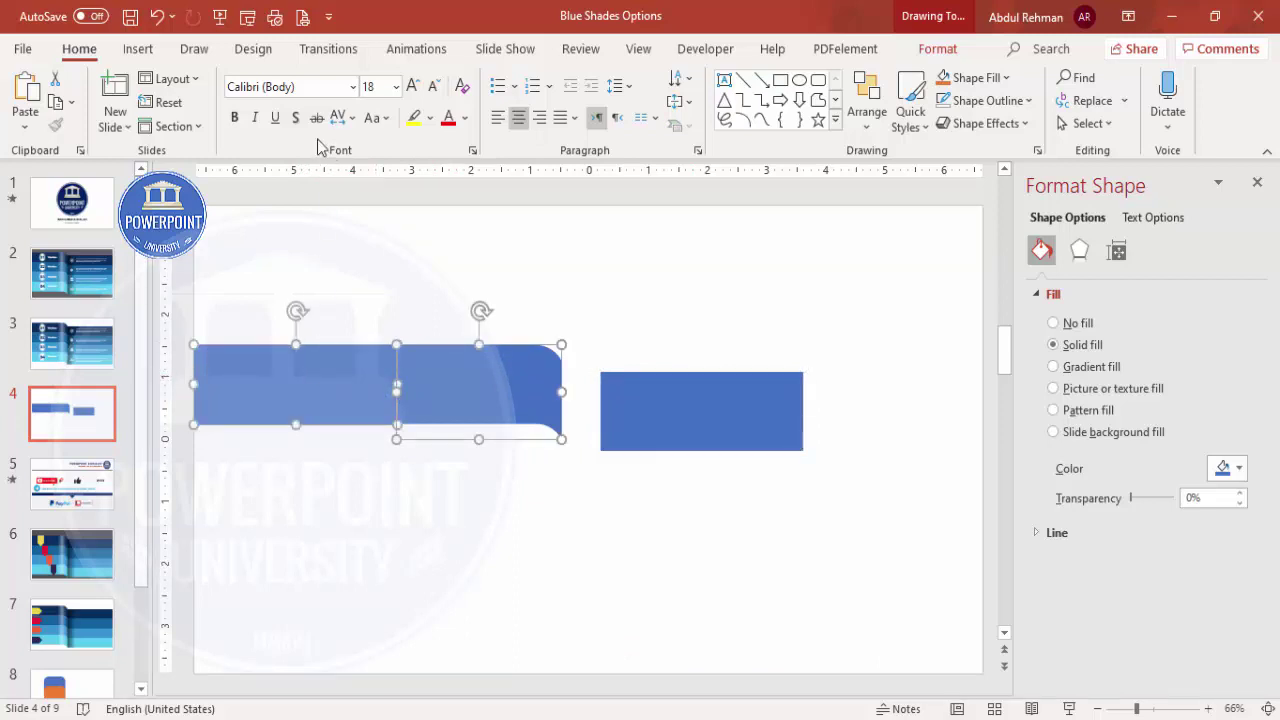
left_click(936, 49)
left_click(198, 123)
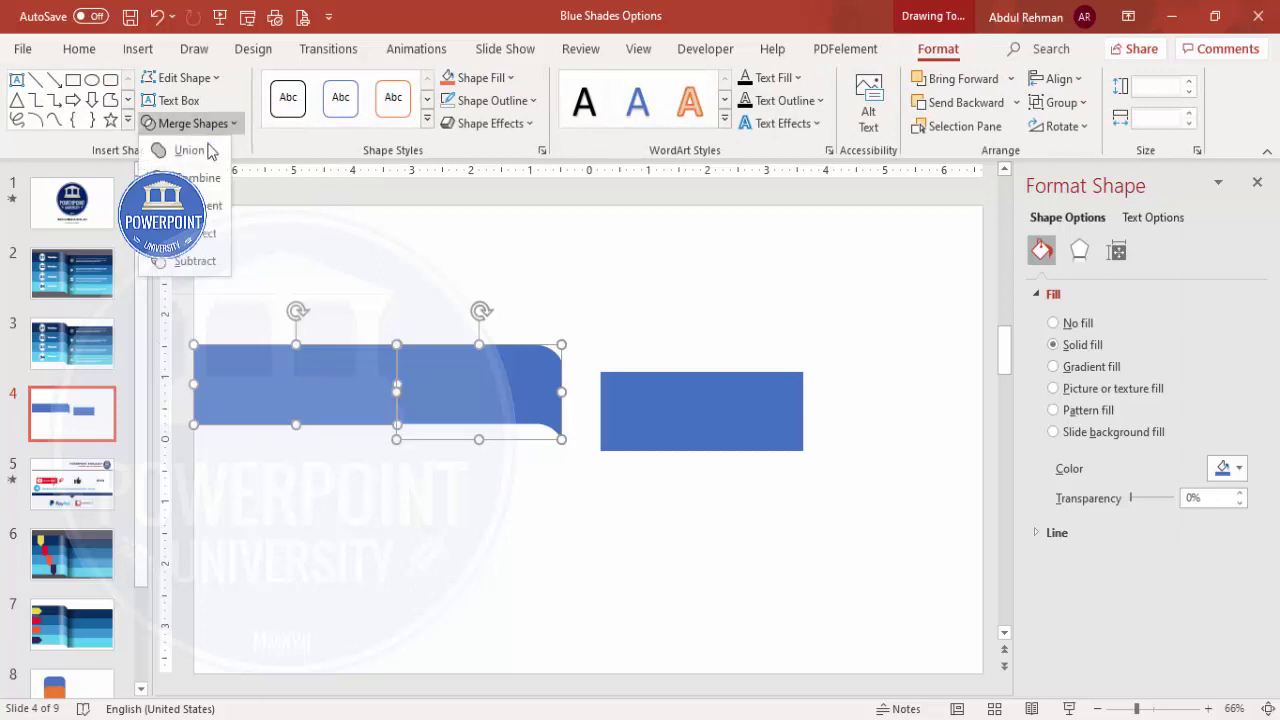
left_click(203, 150)
left_click_drag(306, 380, 311, 340)
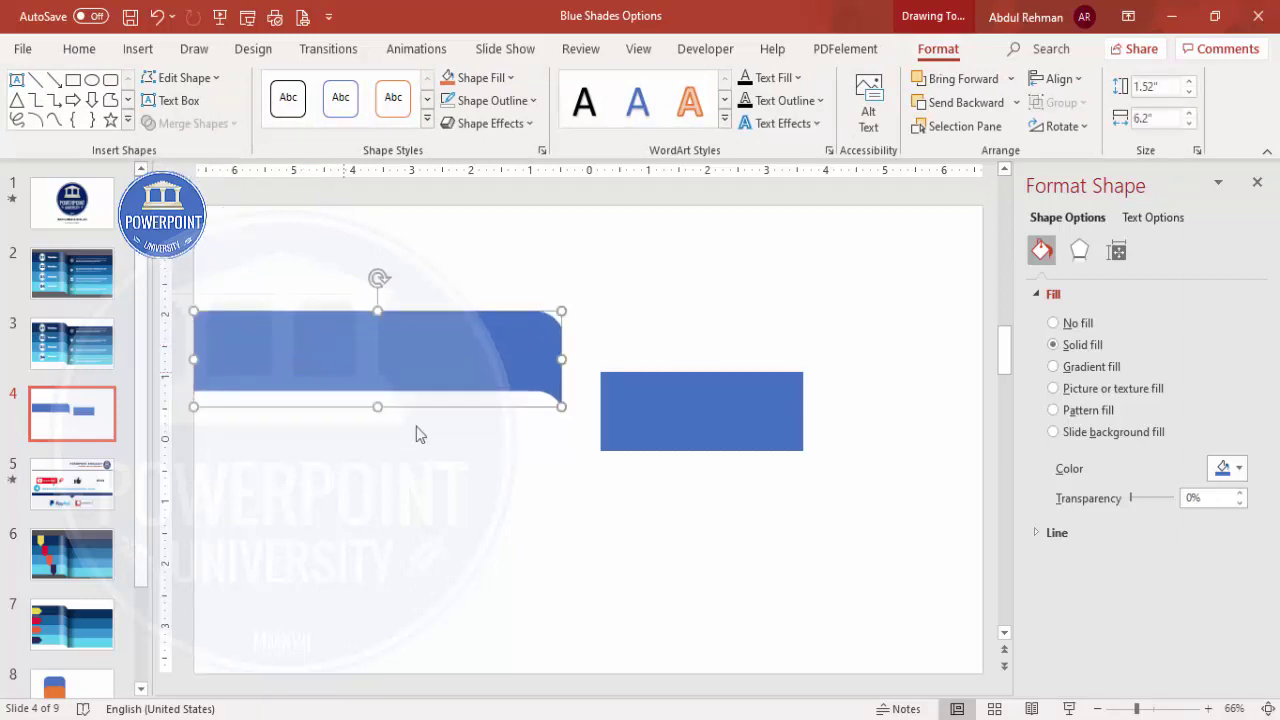
left_click(491, 526)
double_click(667, 436)
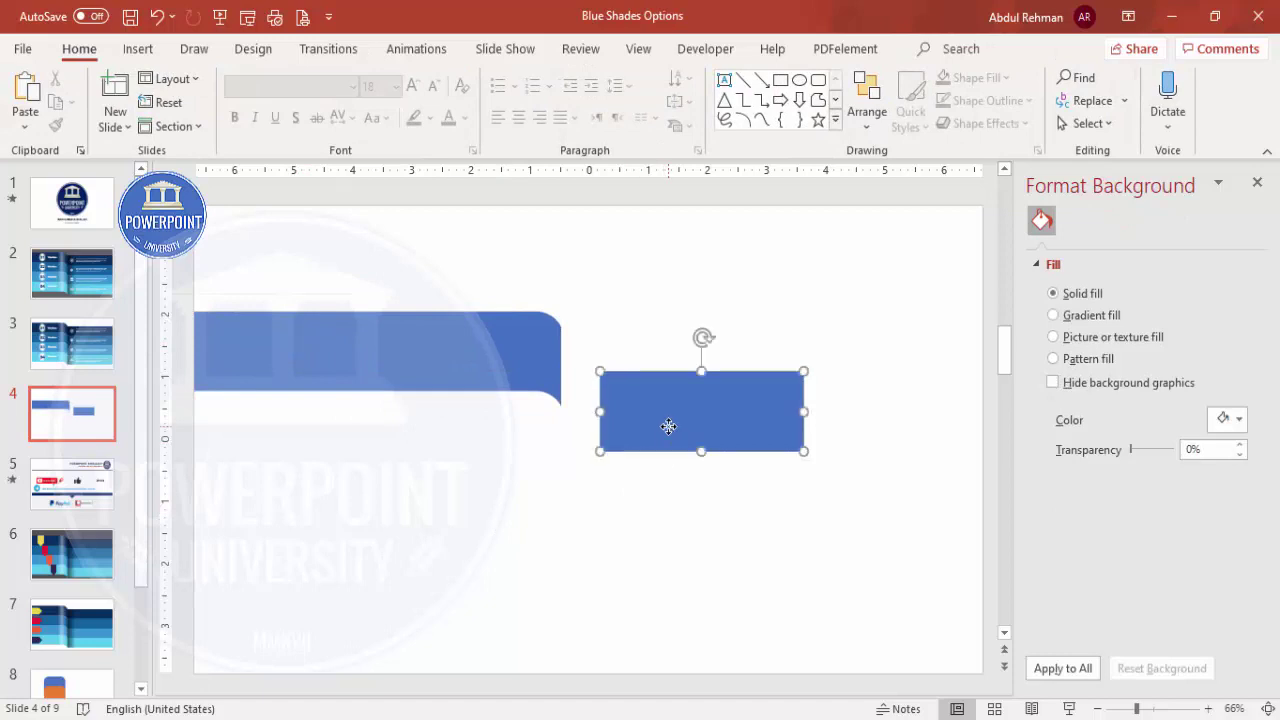
Fill both the merged bar and the separate rectangle with navy.
left_click(457, 373)
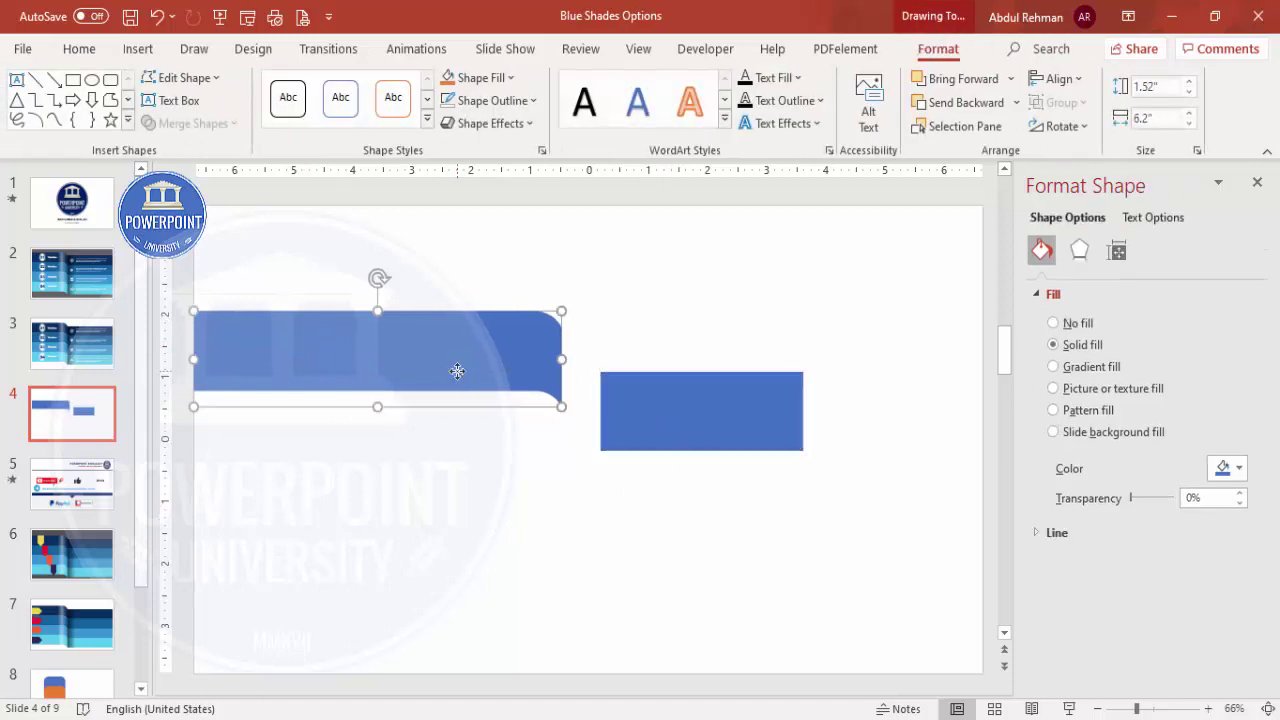
left_click(478, 77)
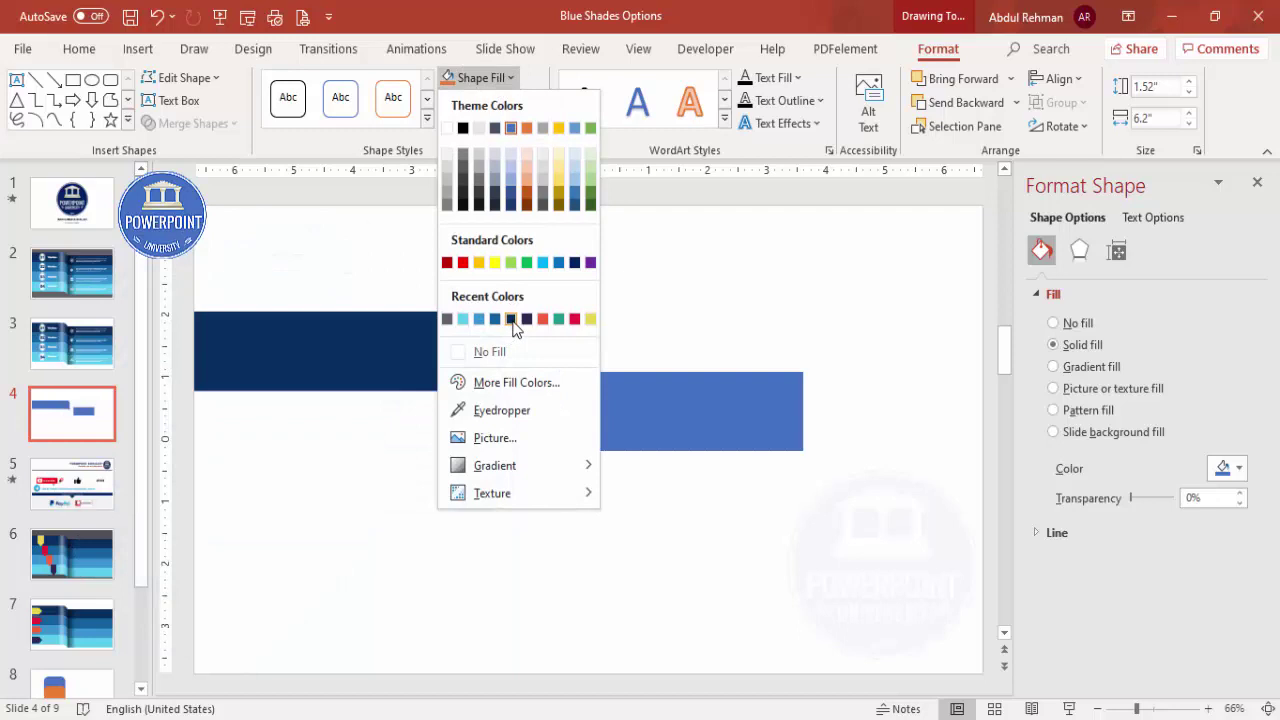
left_click(511, 320)
left_click(654, 397)
left_click(502, 80)
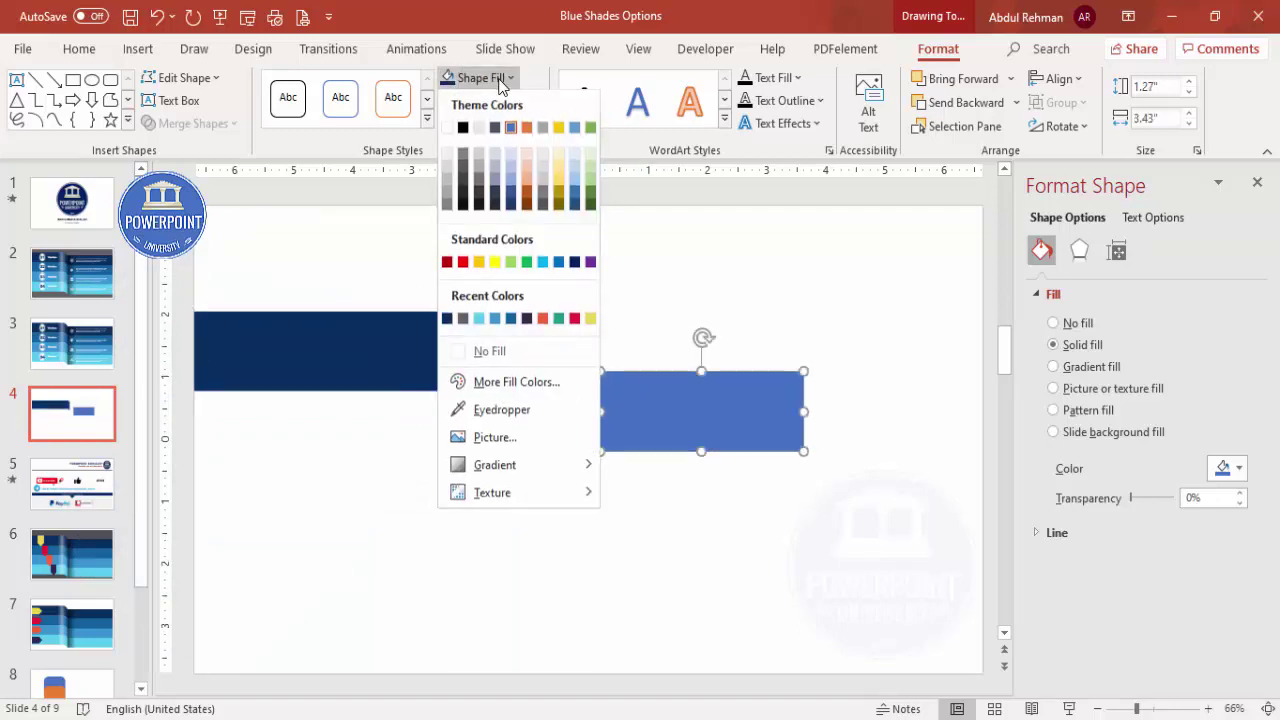
left_click(447, 320)
Attach the rectangle to the bar's stepped end, widened to 7.13" to the slide's right edge.
left_click_drag(700, 406, 658, 362)
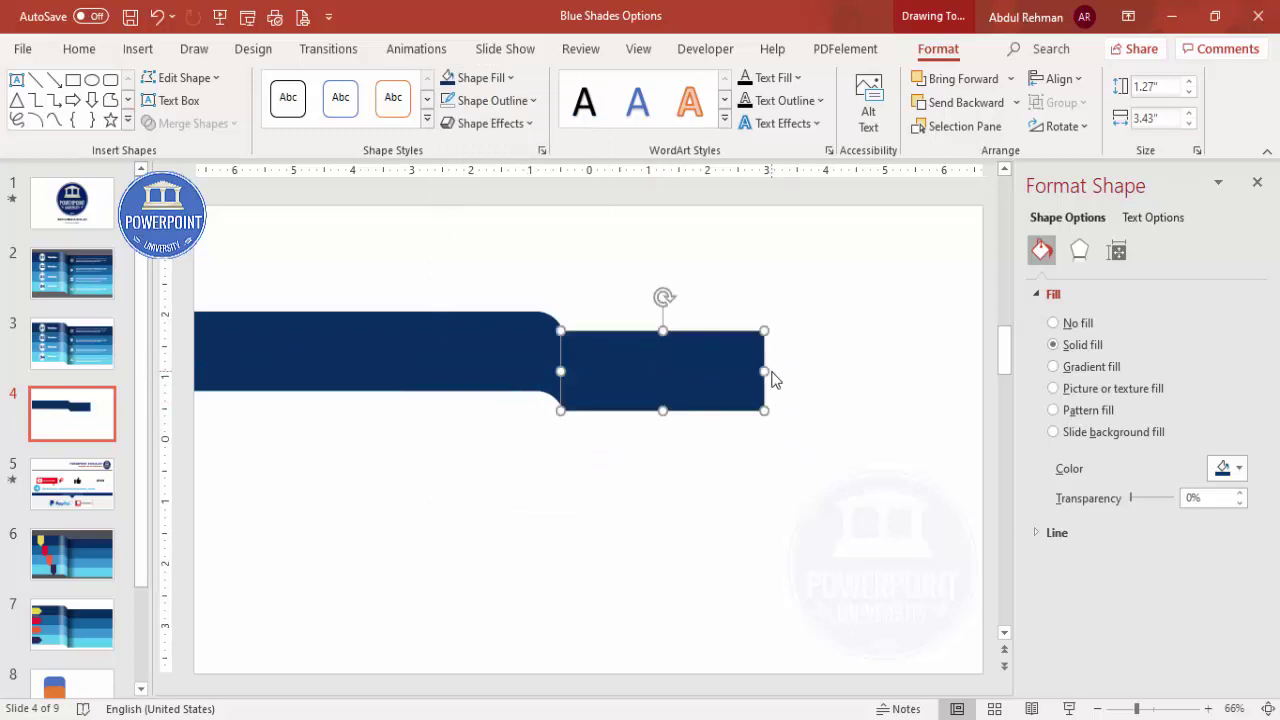
left_click_drag(766, 371, 984, 370)
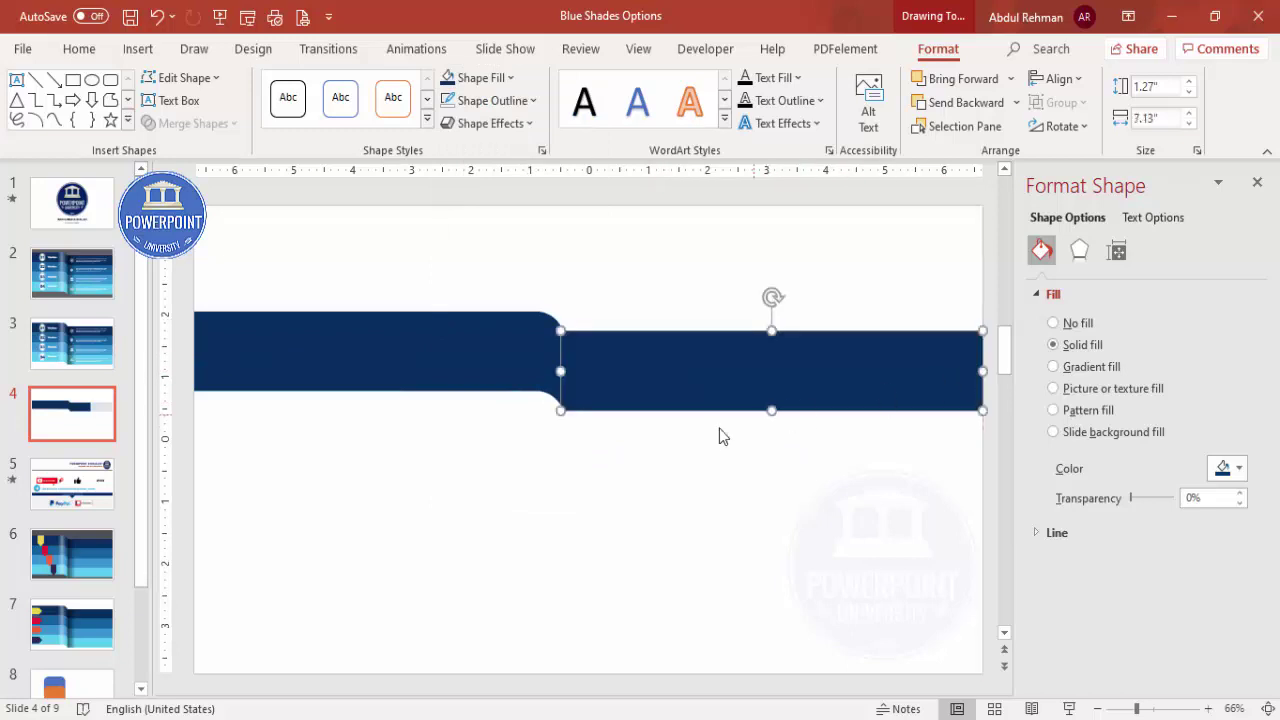
left_click(713, 440)
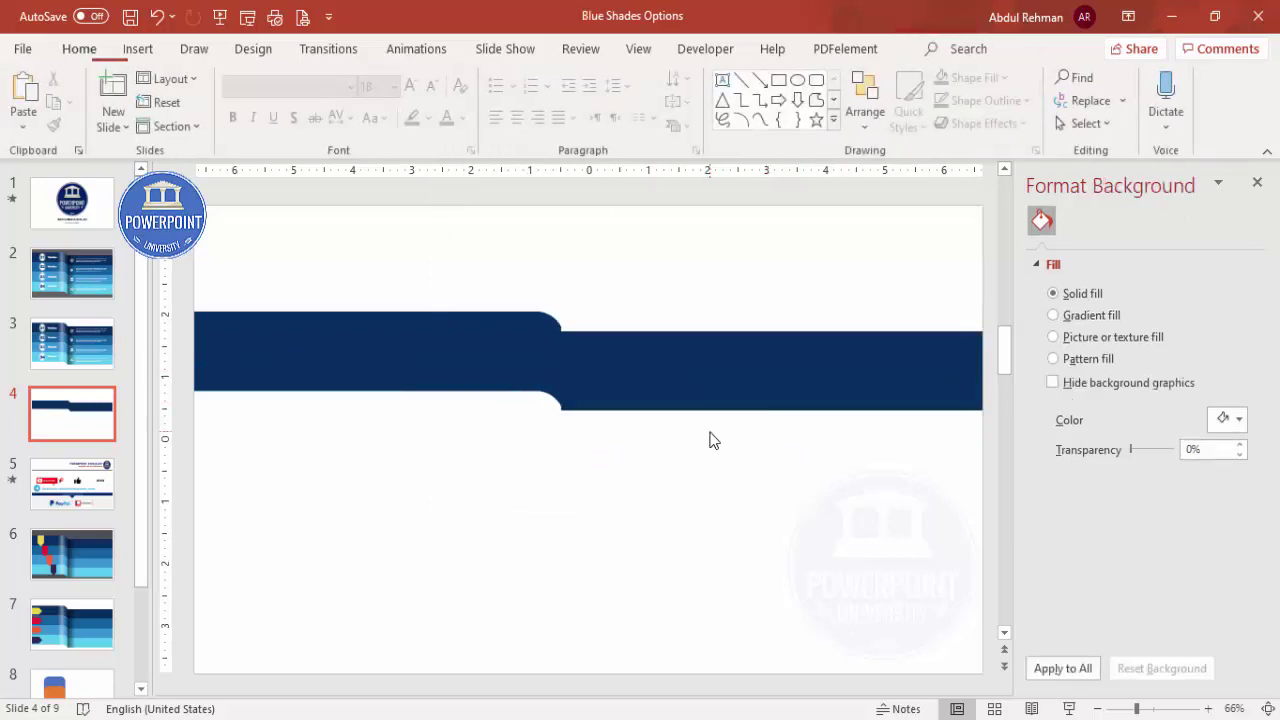
left_click(591, 360)
left_click_drag(1136, 708, 1149, 708)
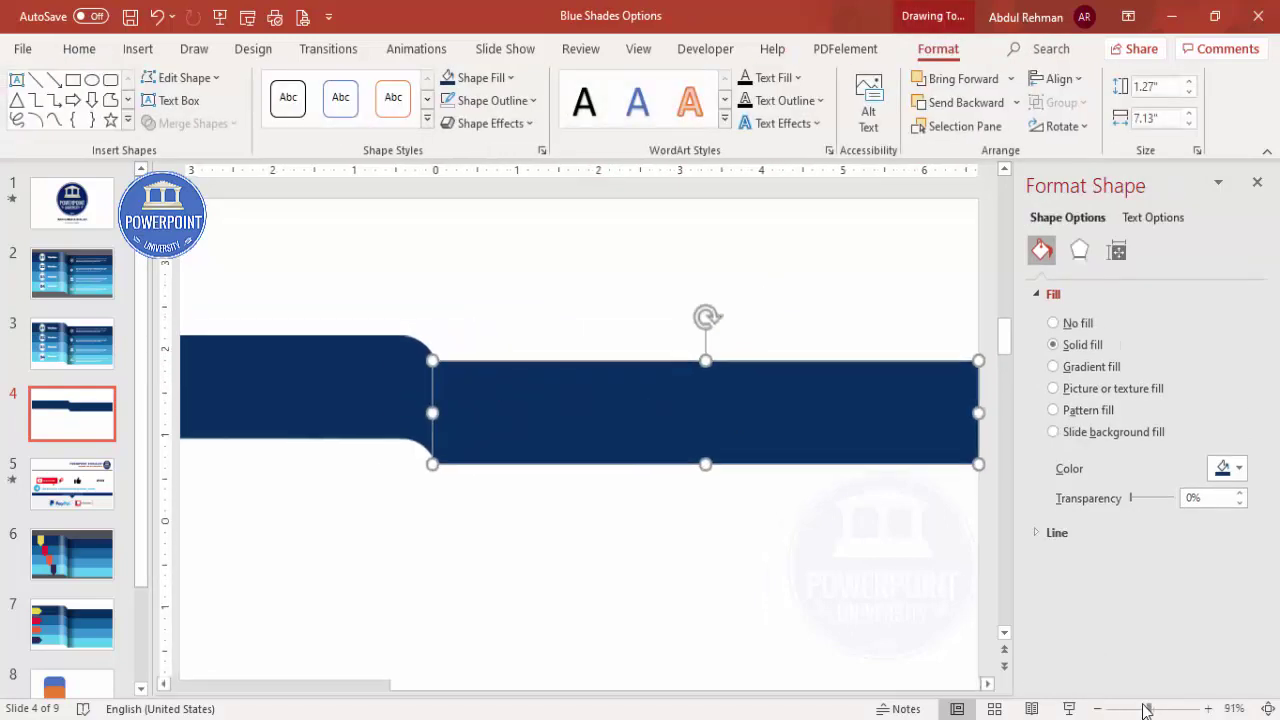
left_click(486, 528)
left_click(472, 425)
left_click_drag(474, 457, 475, 446)
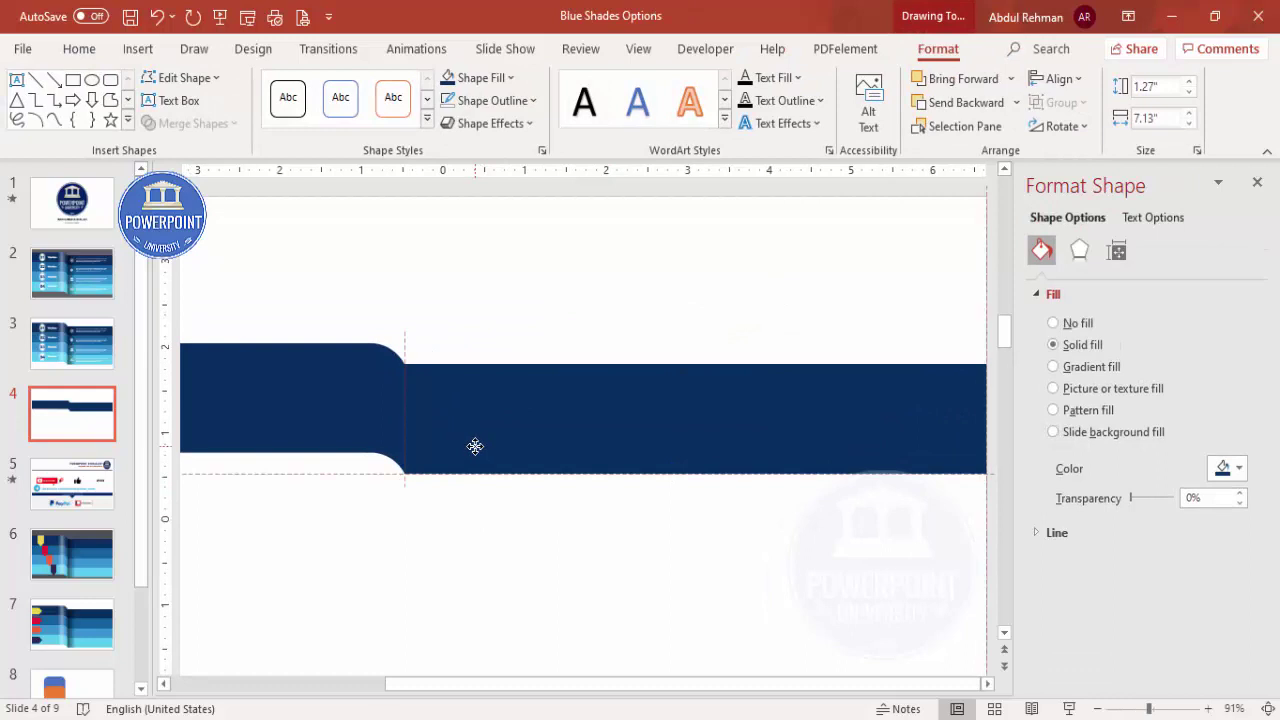
left_click(497, 508)
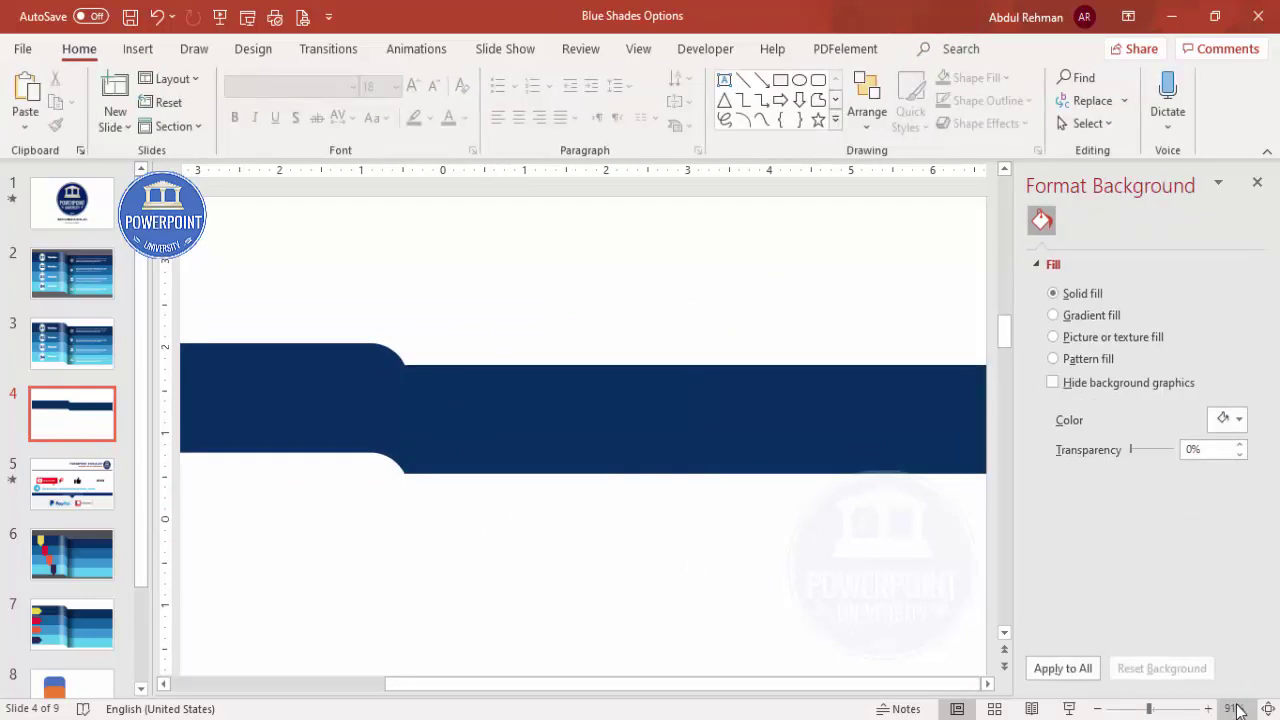
left_click(1268, 708)
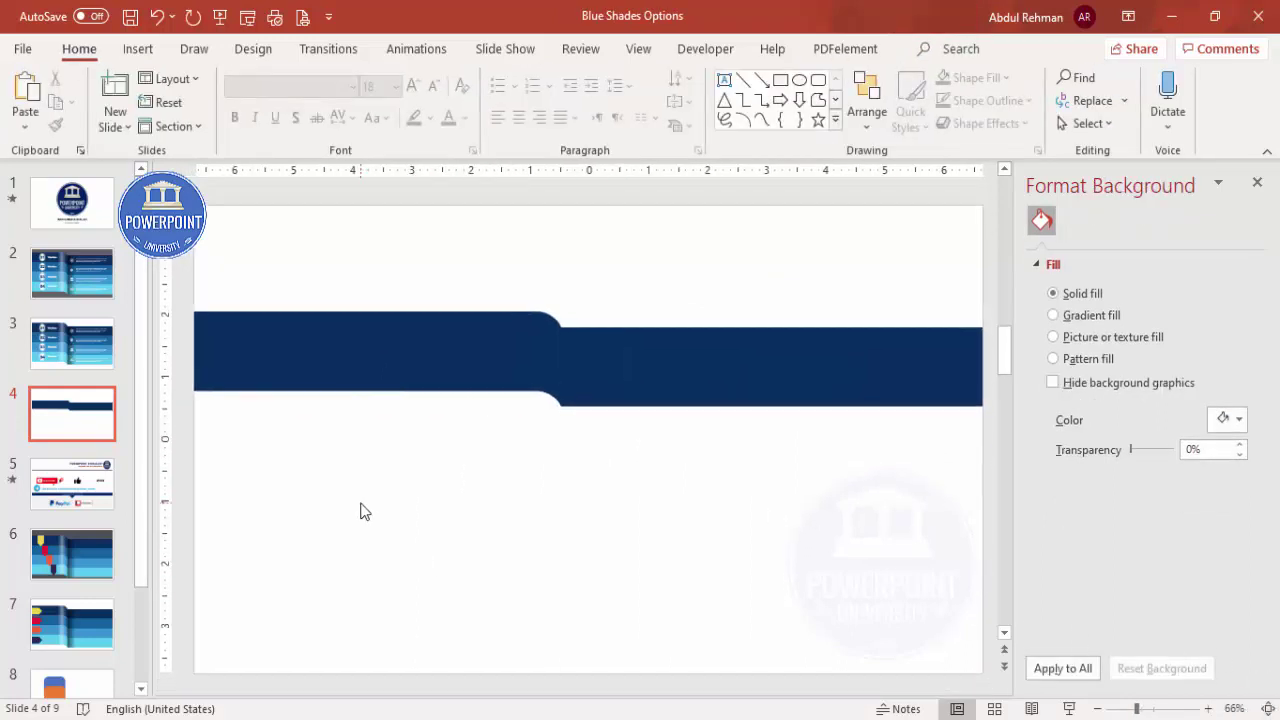
Duplicate the navy band, fill the copy medium blue, and fit it snugly beneath the navy band.
left_click(424, 352)
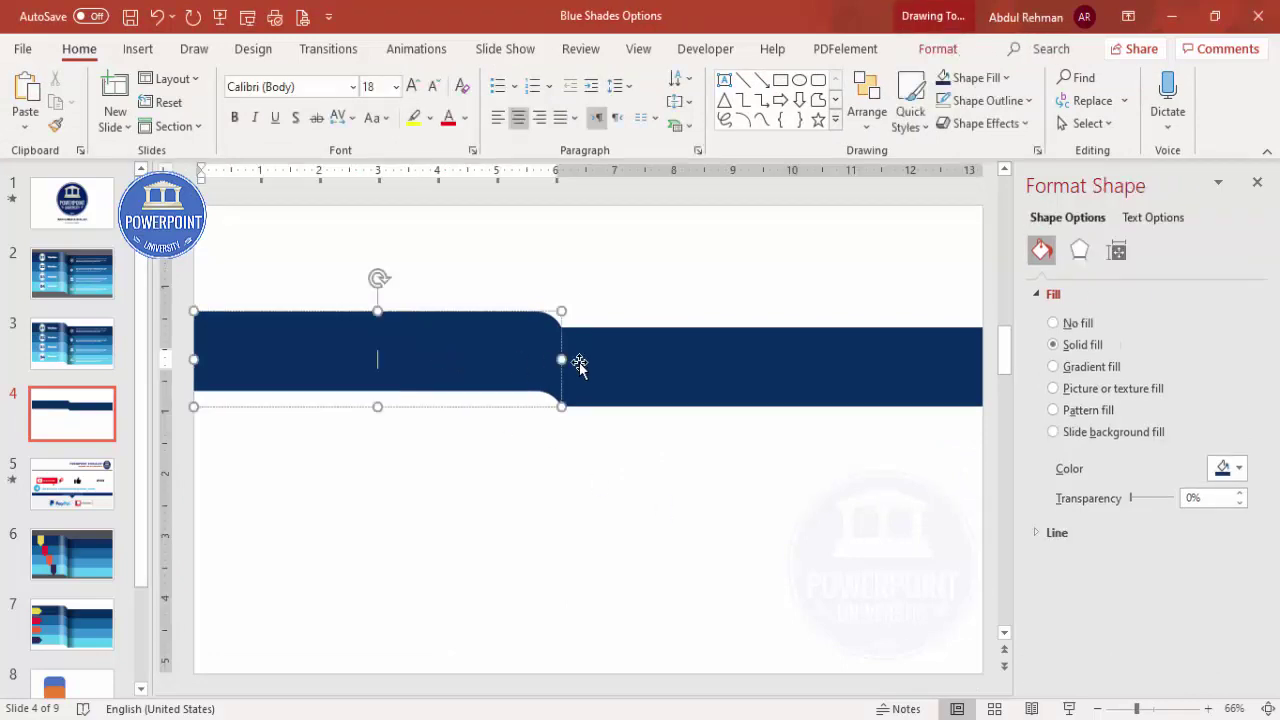
left_click(630, 361, "shift")
left_click_drag(638, 370, 636, 490)
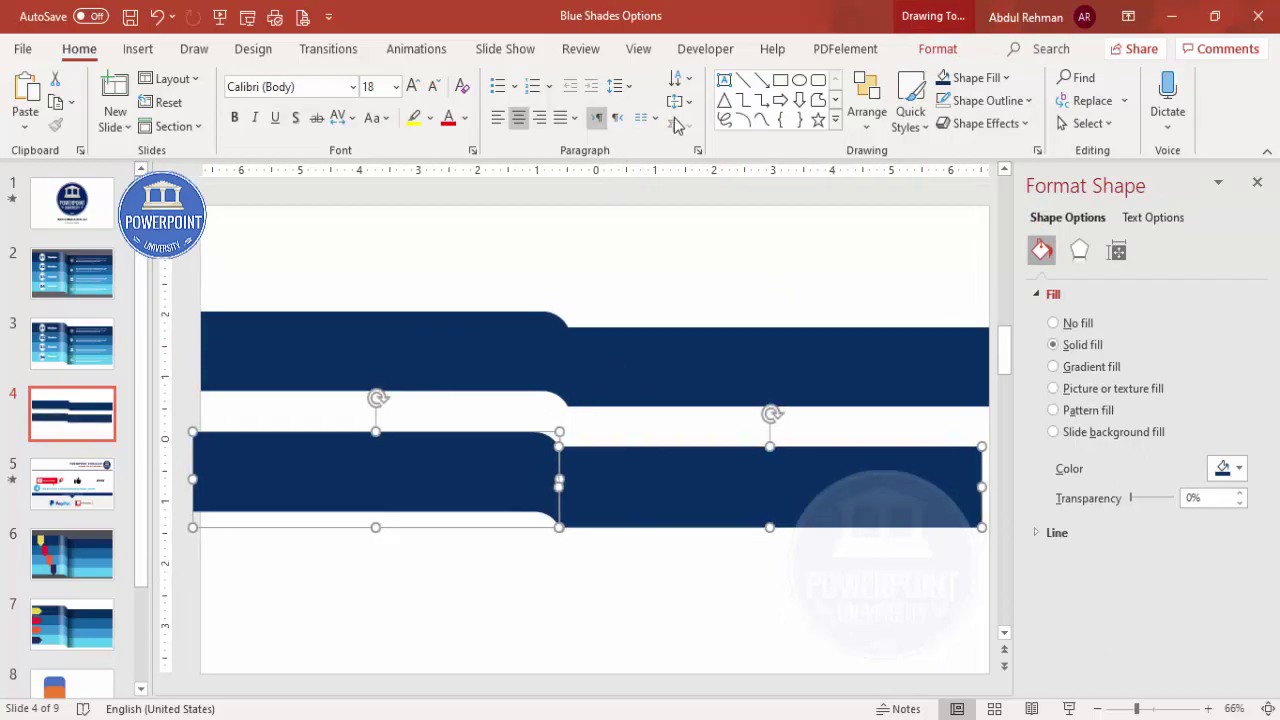
left_click(945, 52)
left_click(511, 78)
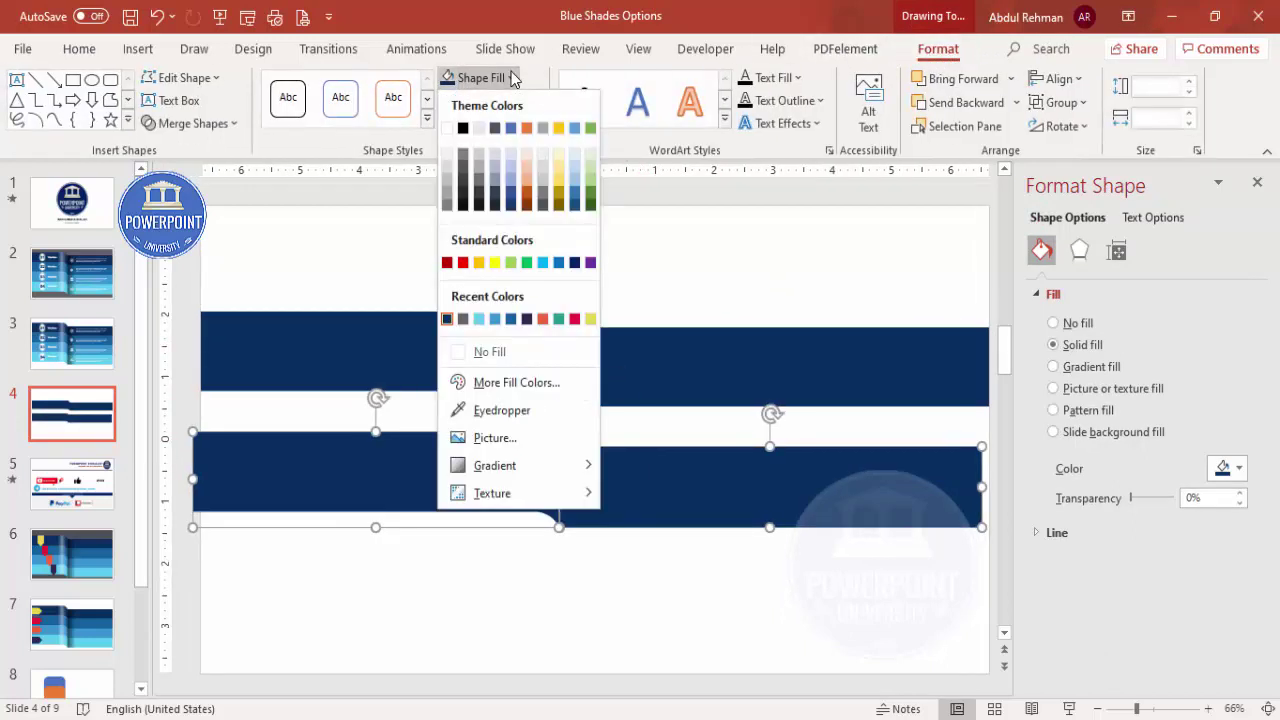
left_click(510, 320)
left_click_drag(608, 471, 635, 464)
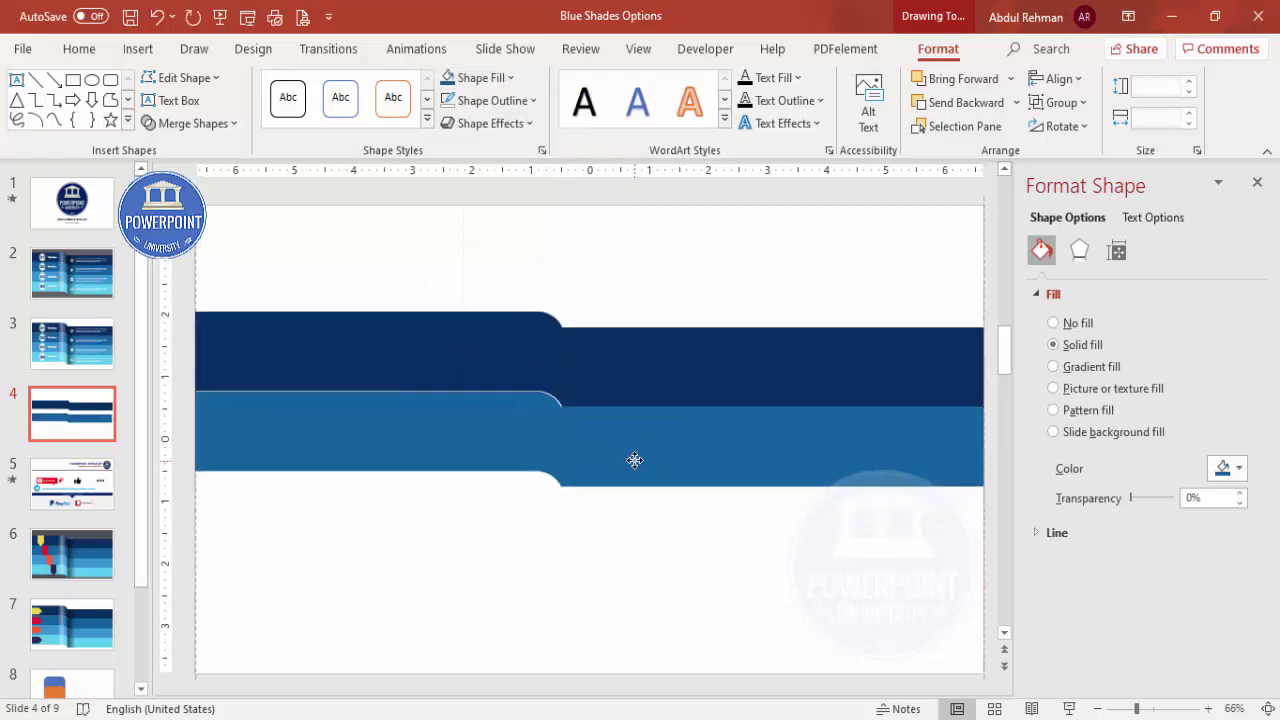
left_click_drag(640, 459, 643, 463)
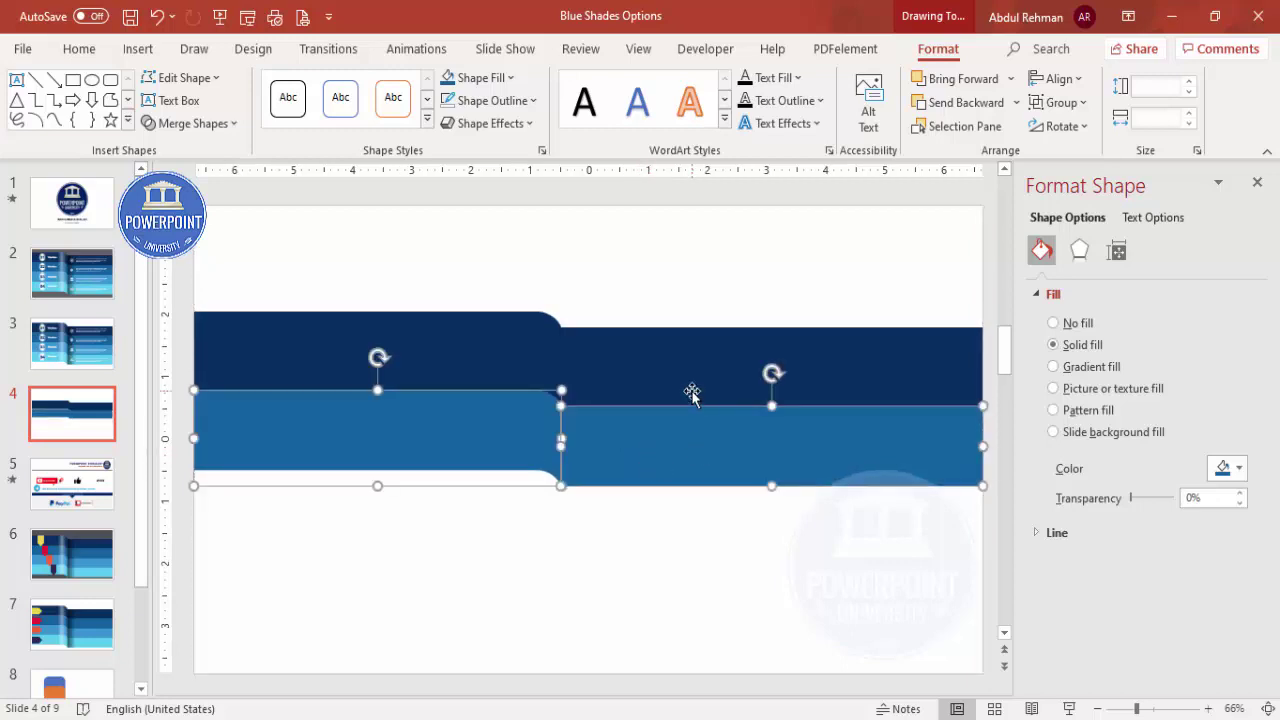
key("ctrl+Up")
left_click(560, 285)
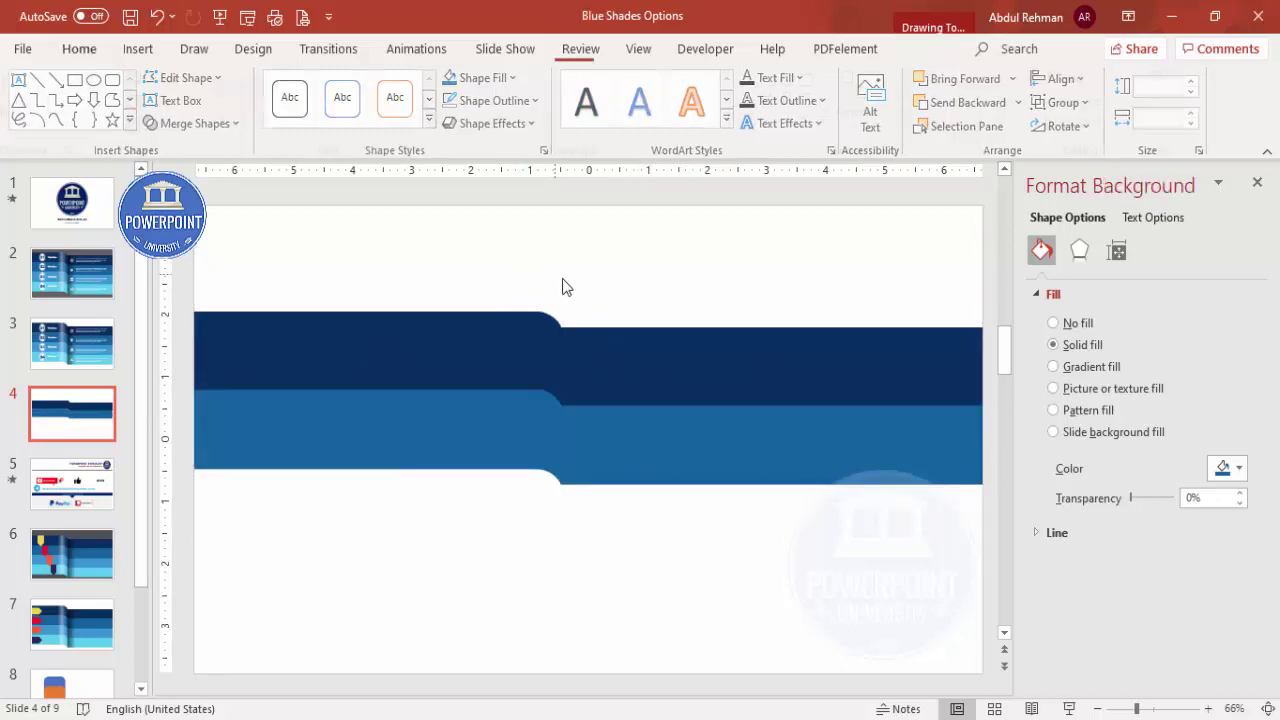
Duplicate the medium-blue band further down the slide.
left_click(449, 423)
left_click(655, 444, "shift")
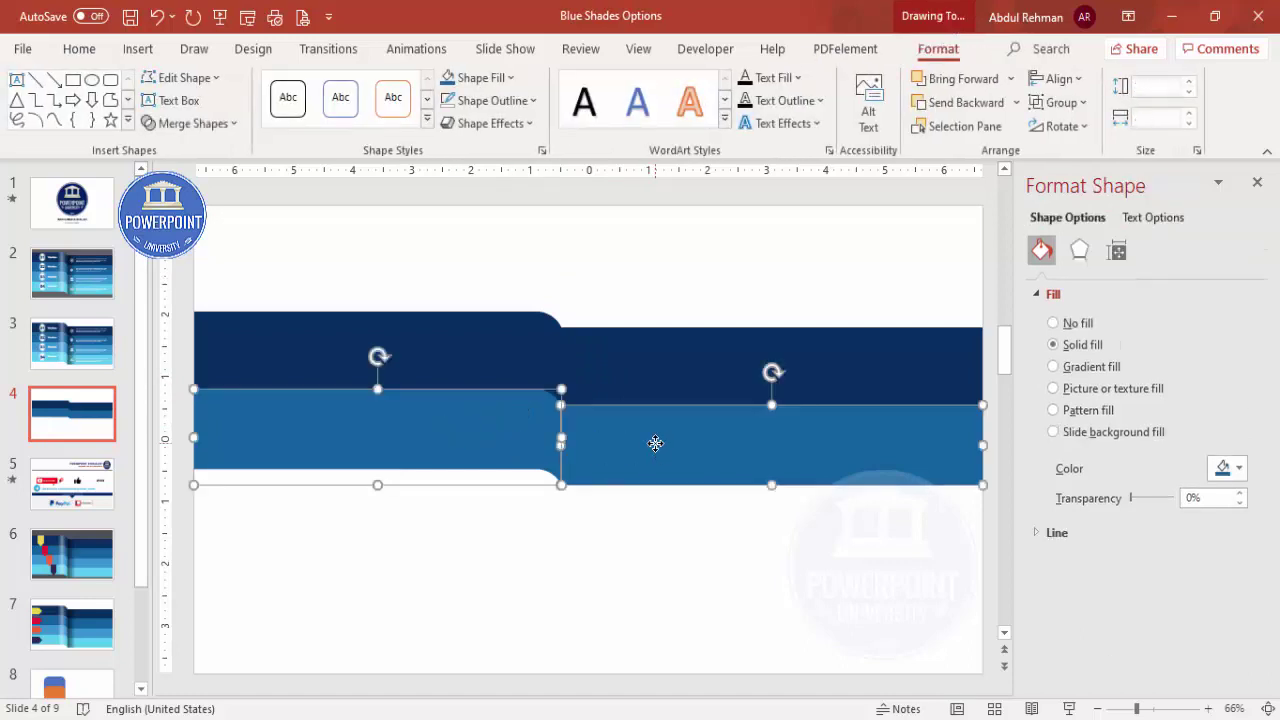
left_click_drag(655, 444, 652, 514)
Fill the third band a lighter blue and line it up beneath the others.
left_click(648, 549)
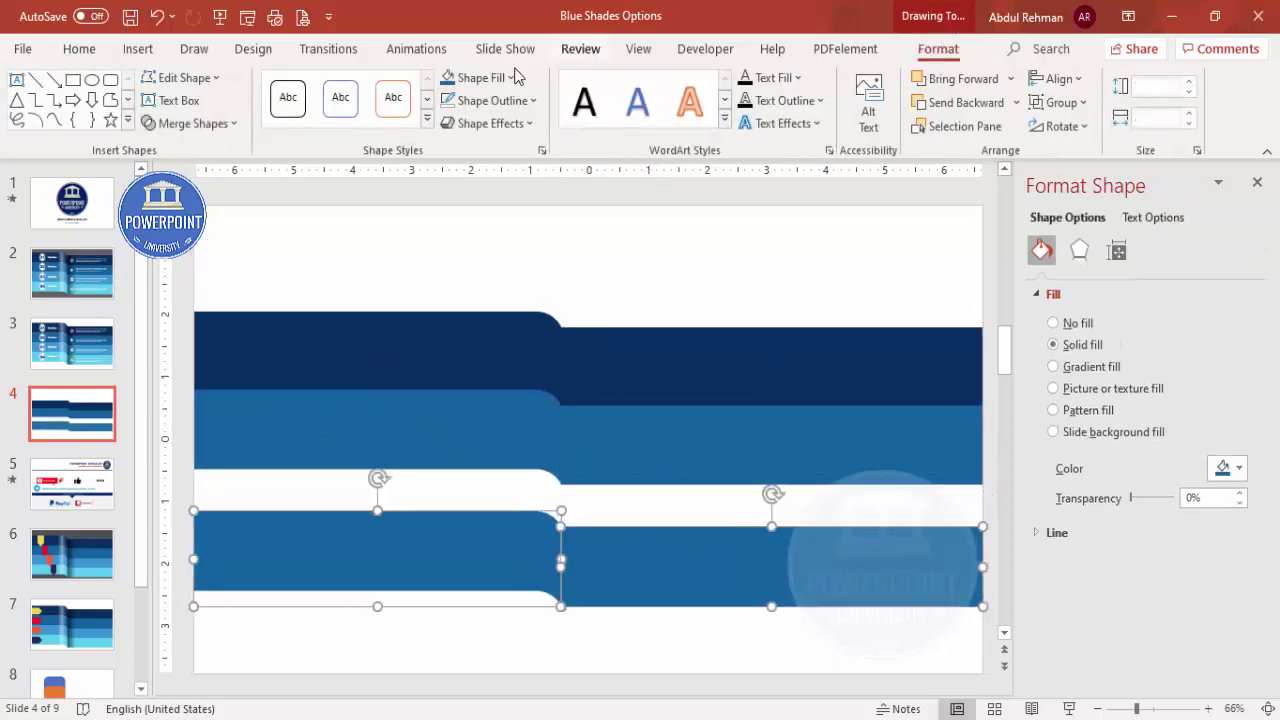
left_click(480, 77)
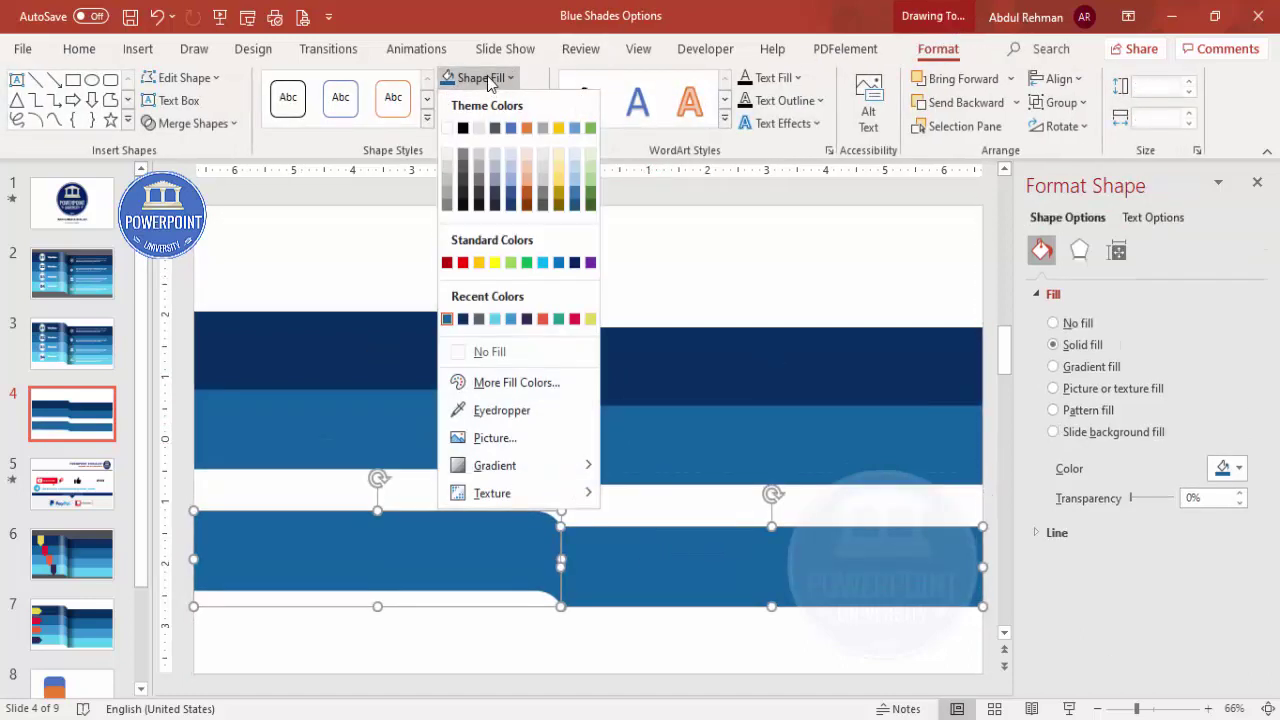
left_click(510, 319)
left_click_drag(631, 591, 628, 543)
left_click(582, 607)
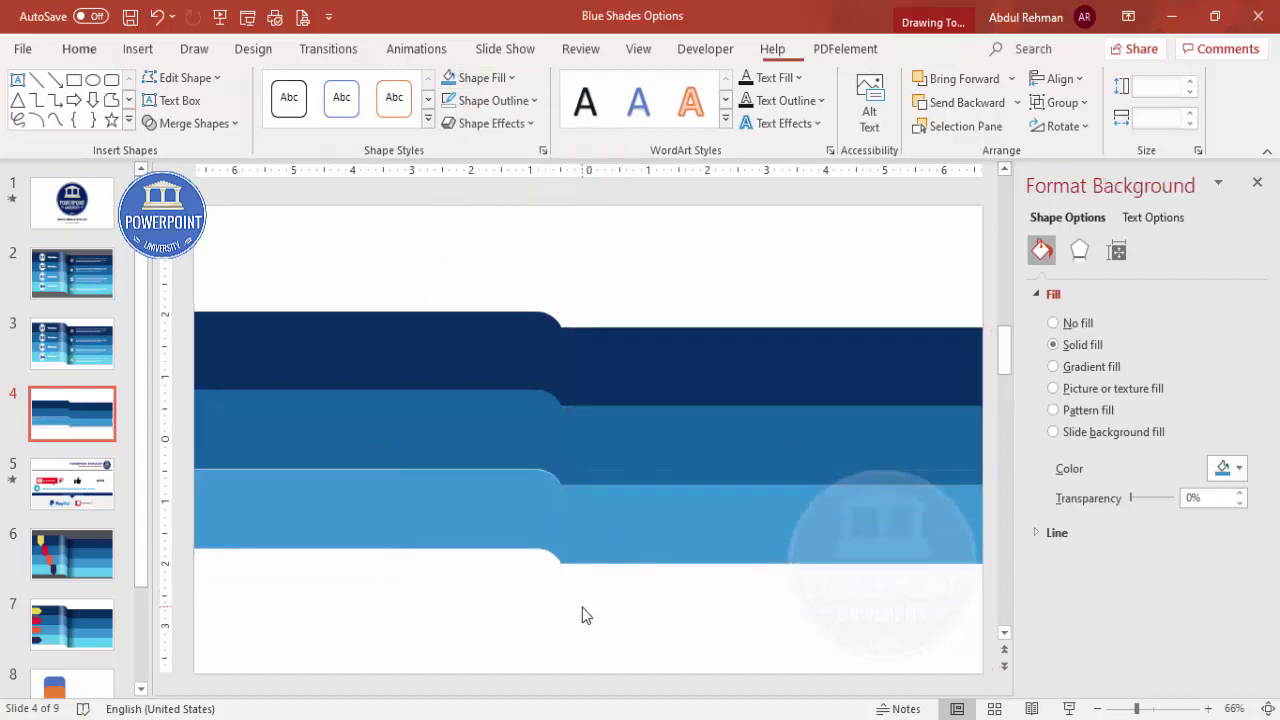
Duplicate the lighter blue band pair below, fill it pale cyan, and butt it against the band above.
left_click(478, 524)
left_click(886, 519, "shift")
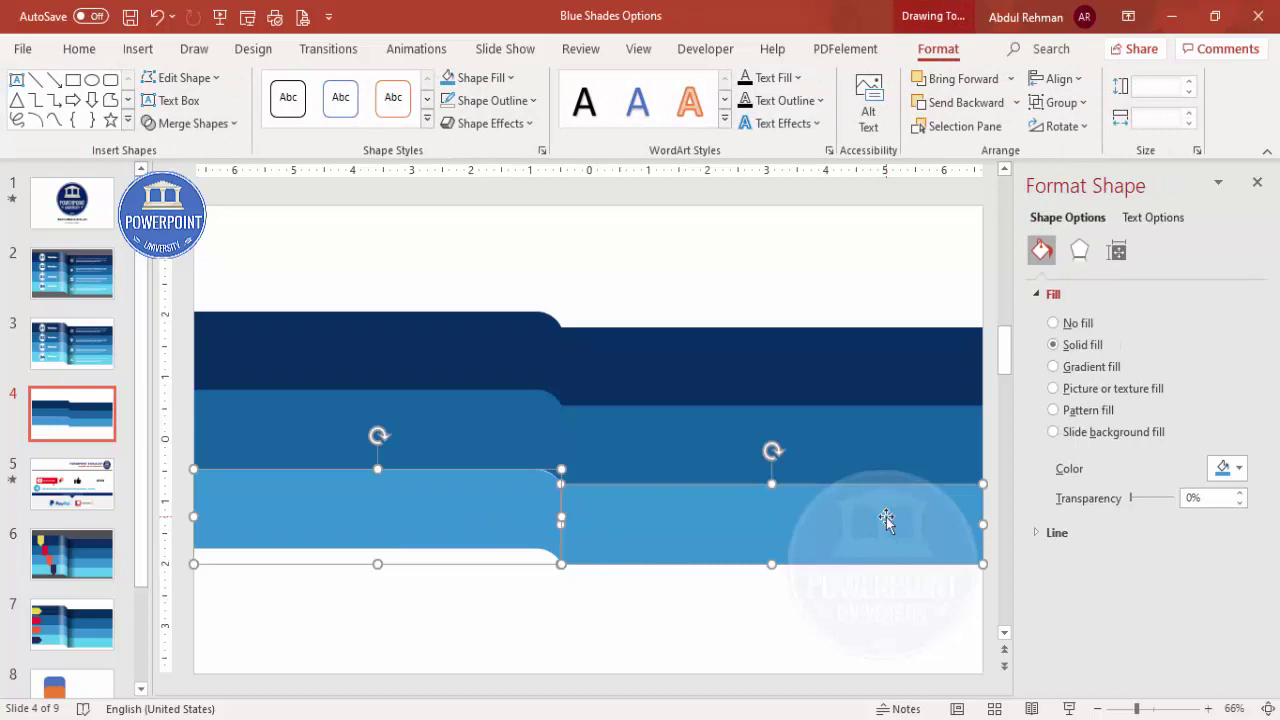
left_click_drag(886, 519, 884, 517)
left_click_drag(702, 522, 634, 606)
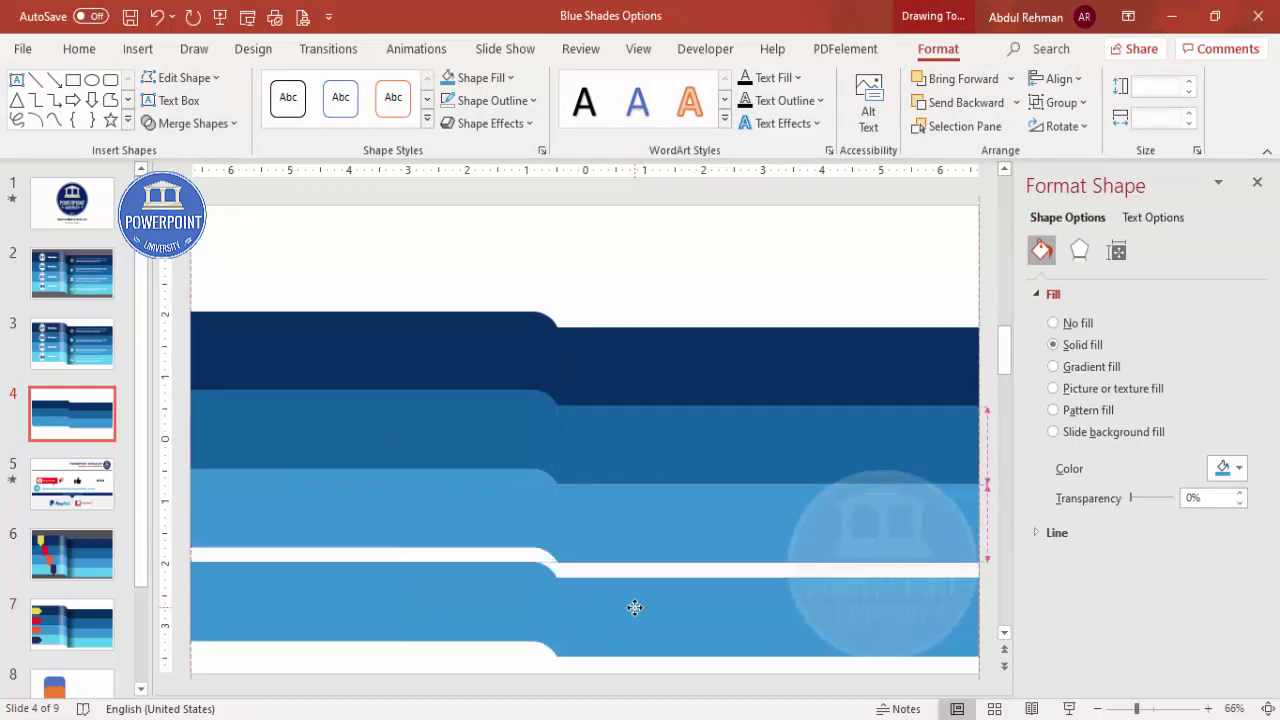
left_click(510, 77)
left_click(509, 322)
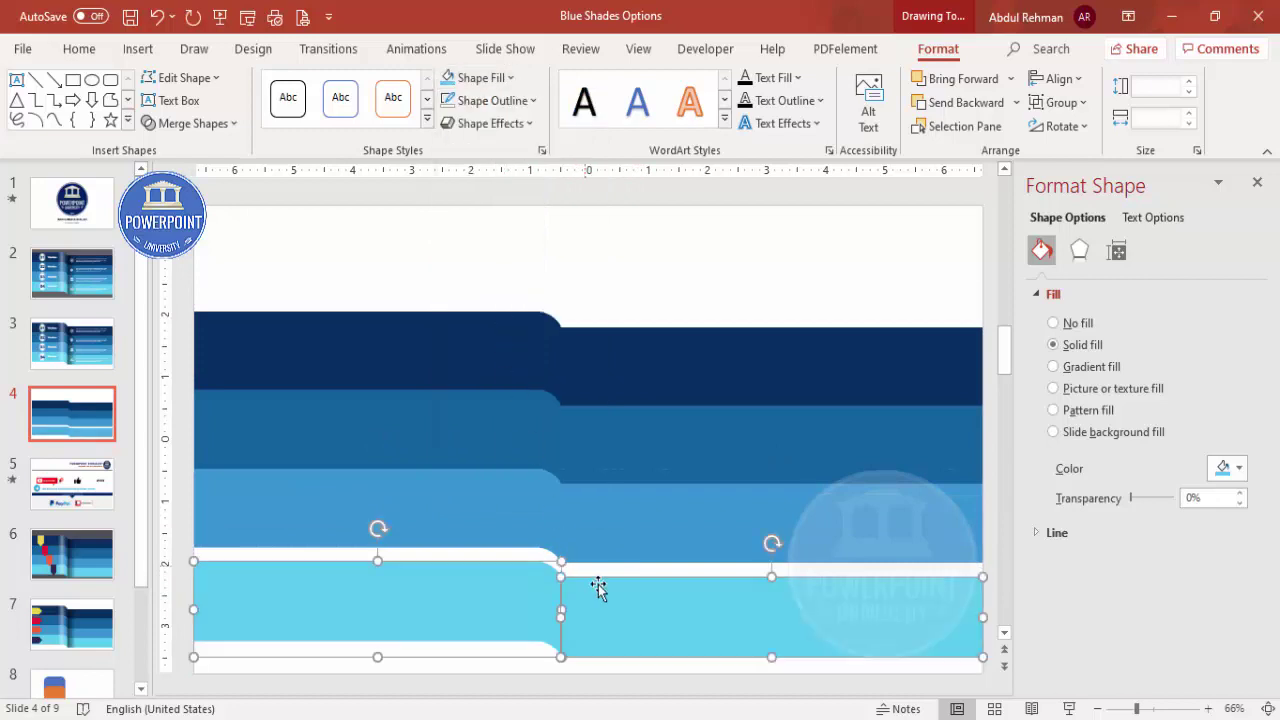
left_click_drag(606, 608, 604, 589)
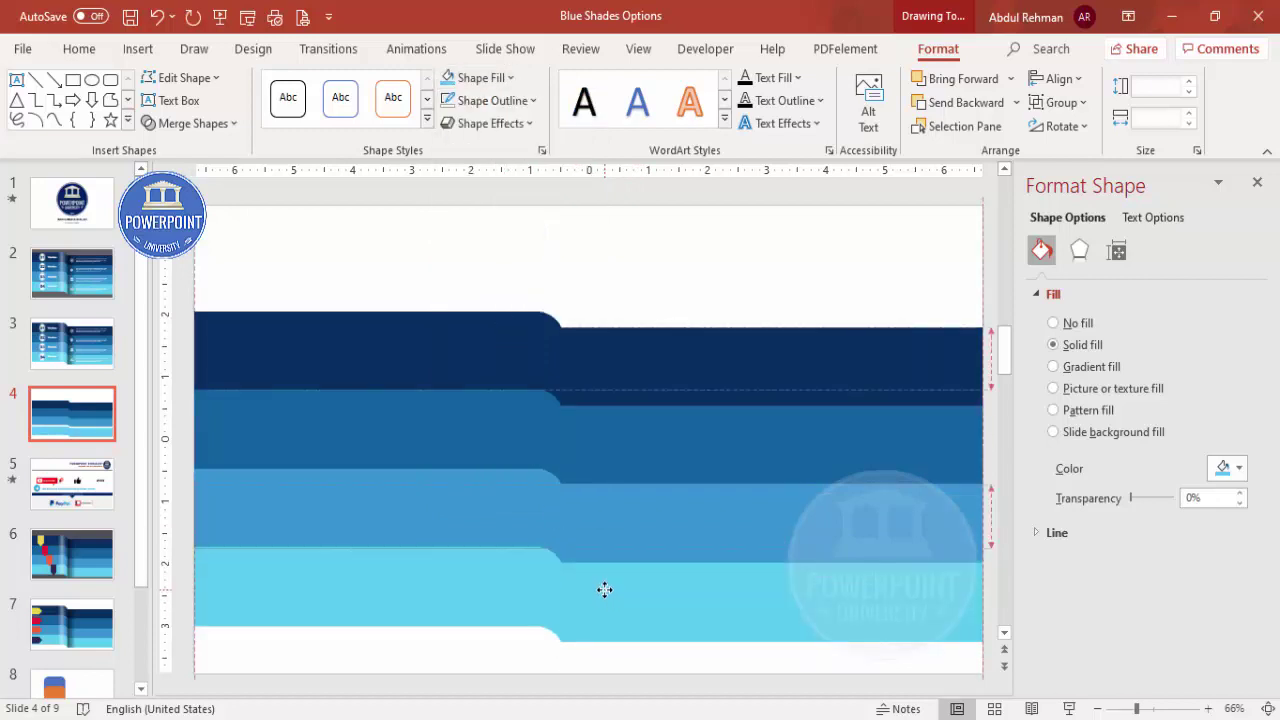
left_click(654, 286)
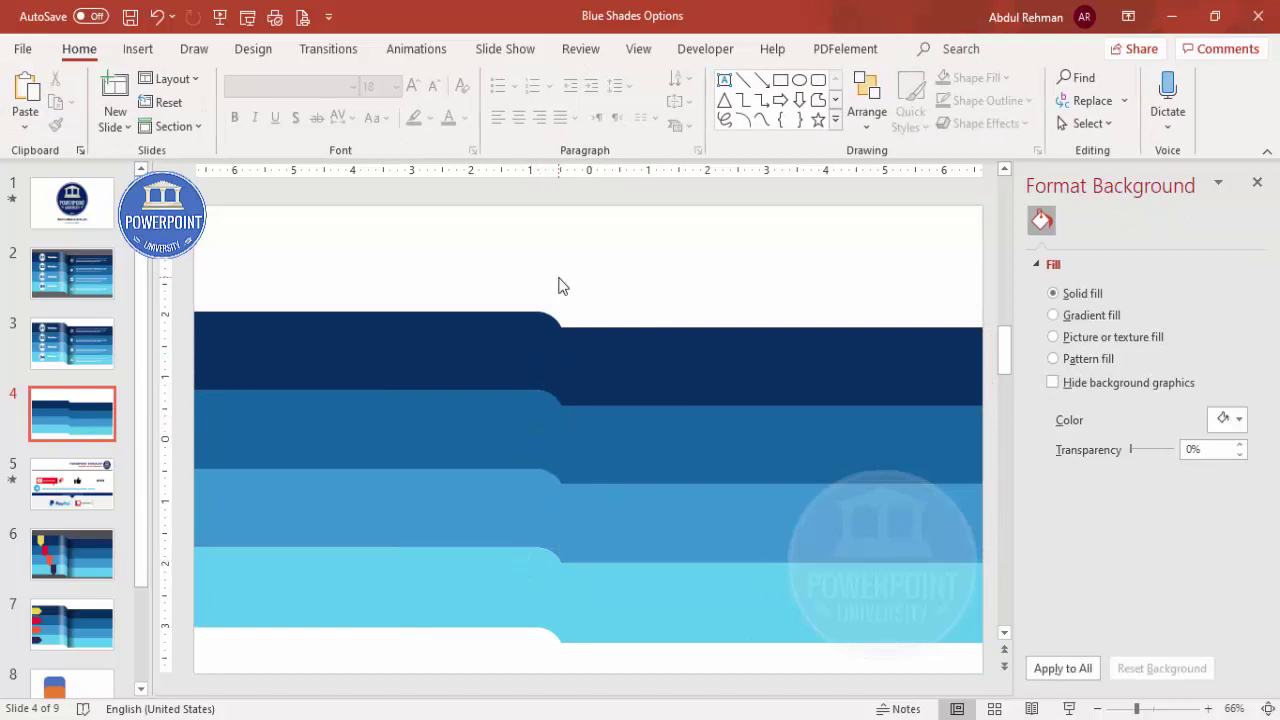
Select all four band pairs with Ctrl+A and nudge them up together.
key("ctrl+a")
key("Up")
key("Up")
key("Up")
key("Up")
key("Up")
key("Up")
key("Up")
key("Up")
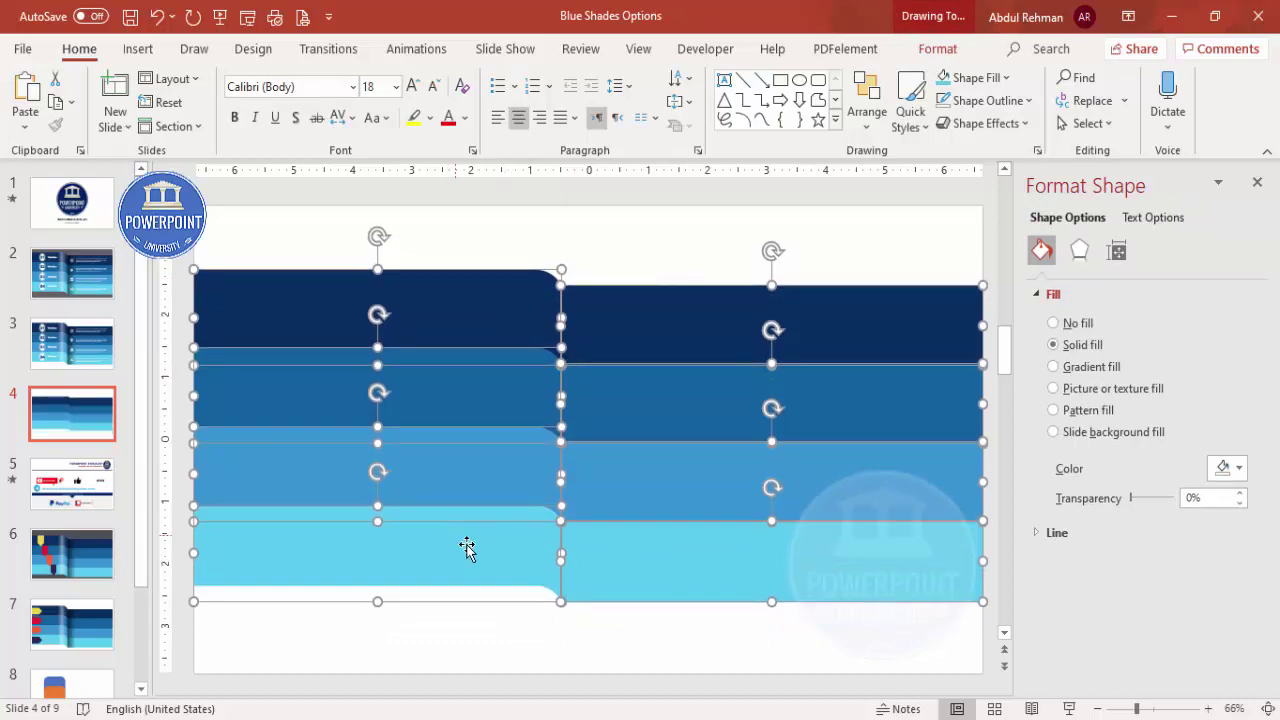
left_click(637, 624)
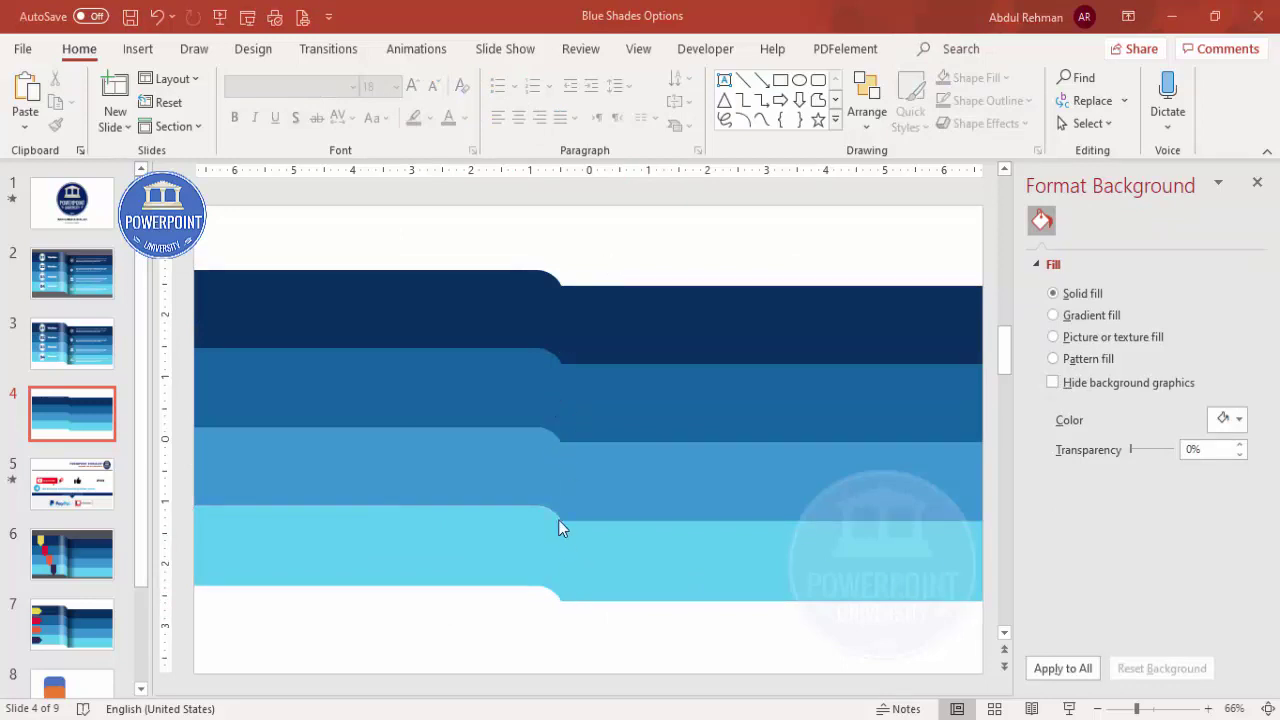
Draw a tall outline-free rectangle across the bands just past the step.
left_click(138, 49)
left_click(302, 132)
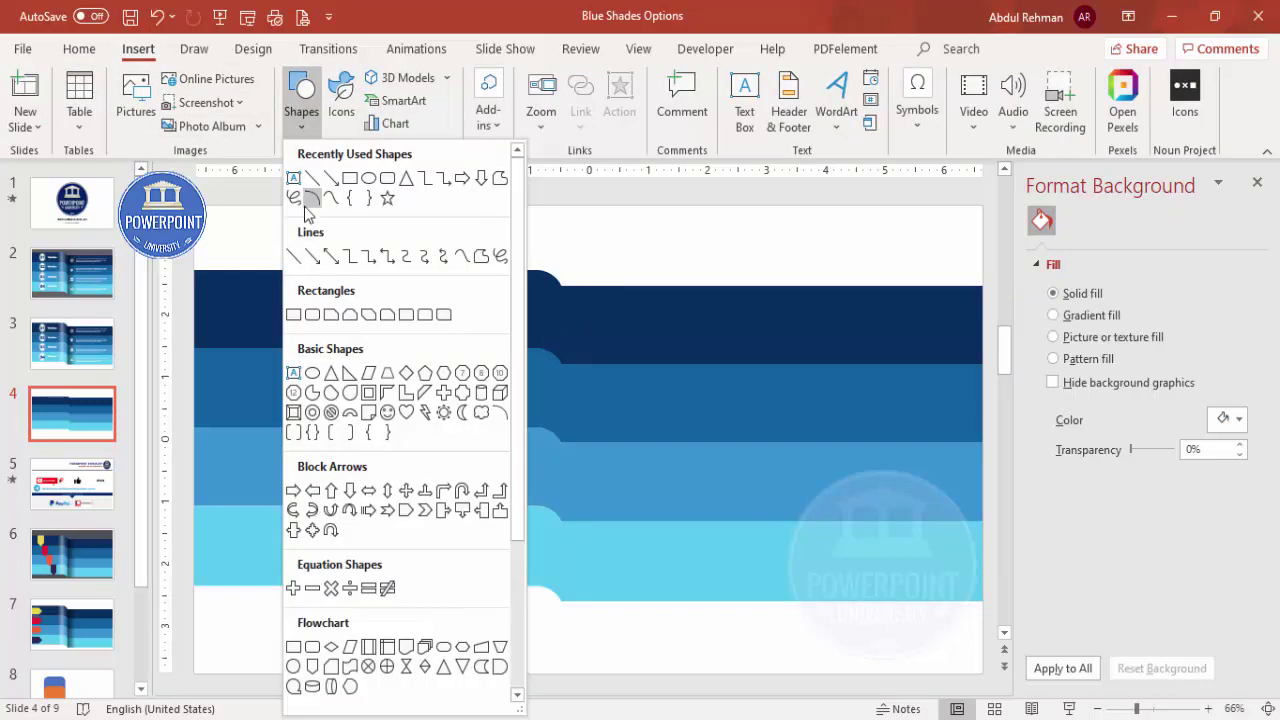
left_click(296, 316)
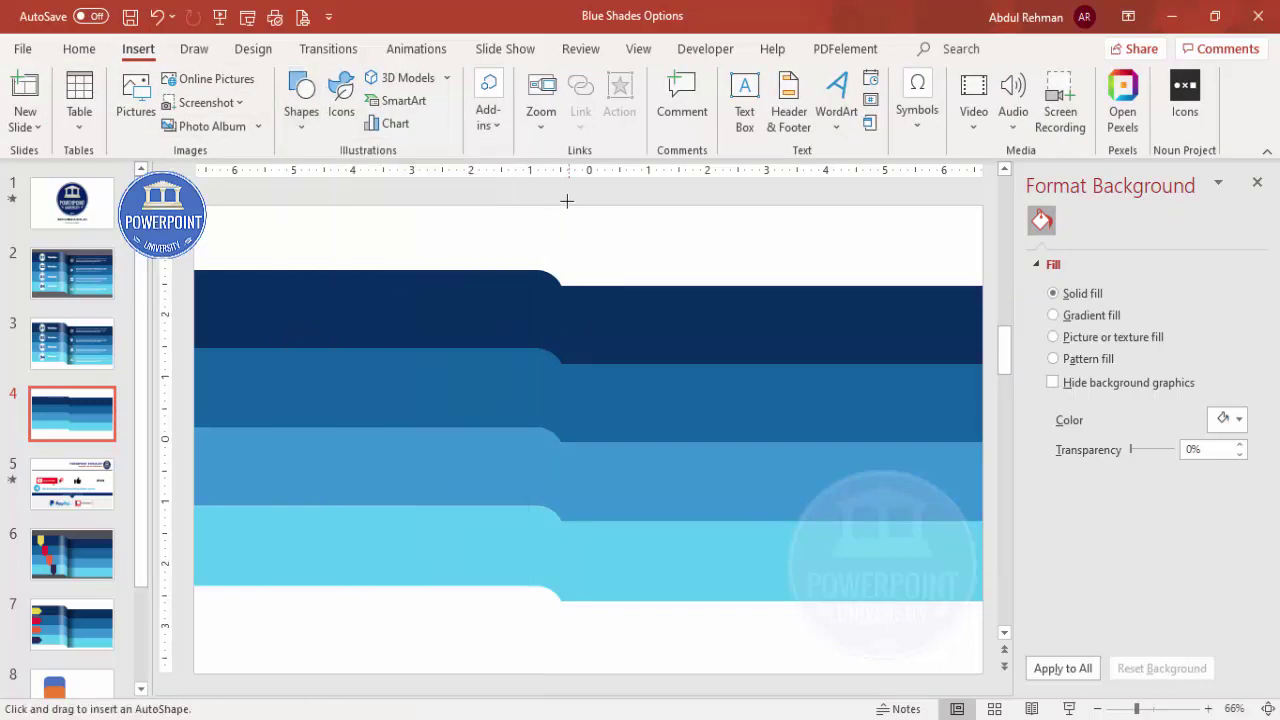
left_click_drag(562, 203, 664, 675)
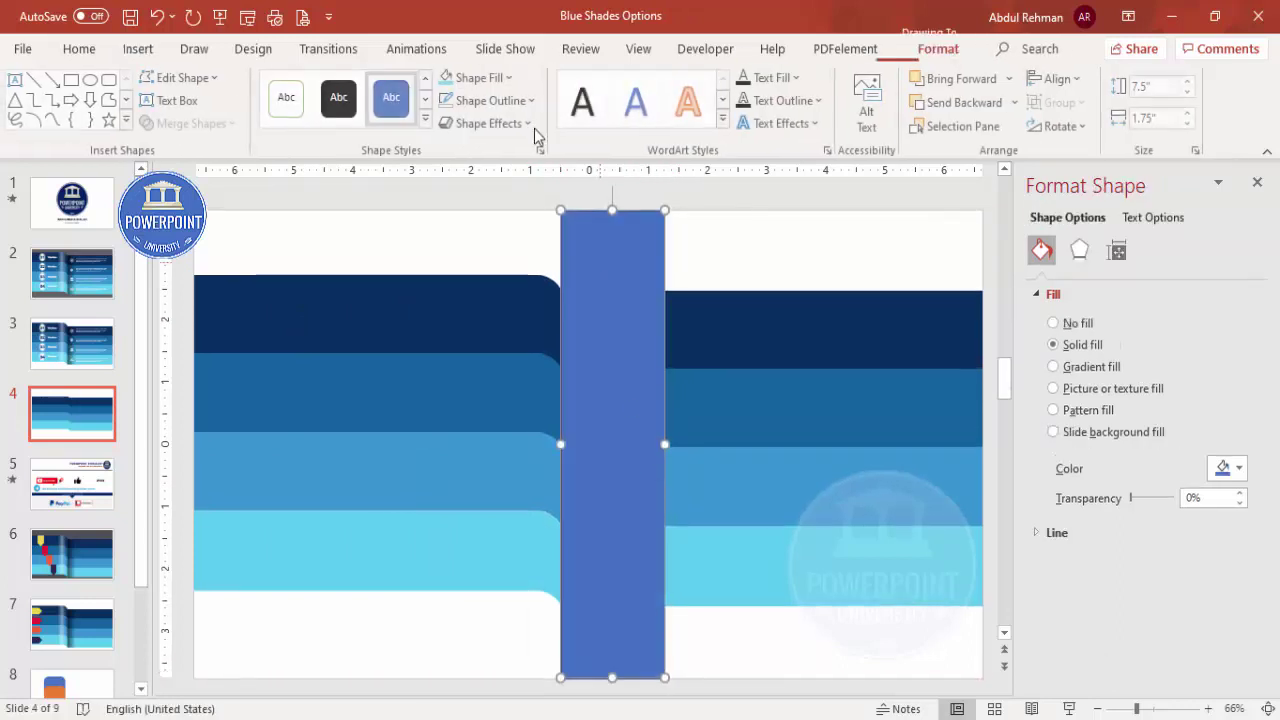
left_click(492, 100)
left_click(501, 375)
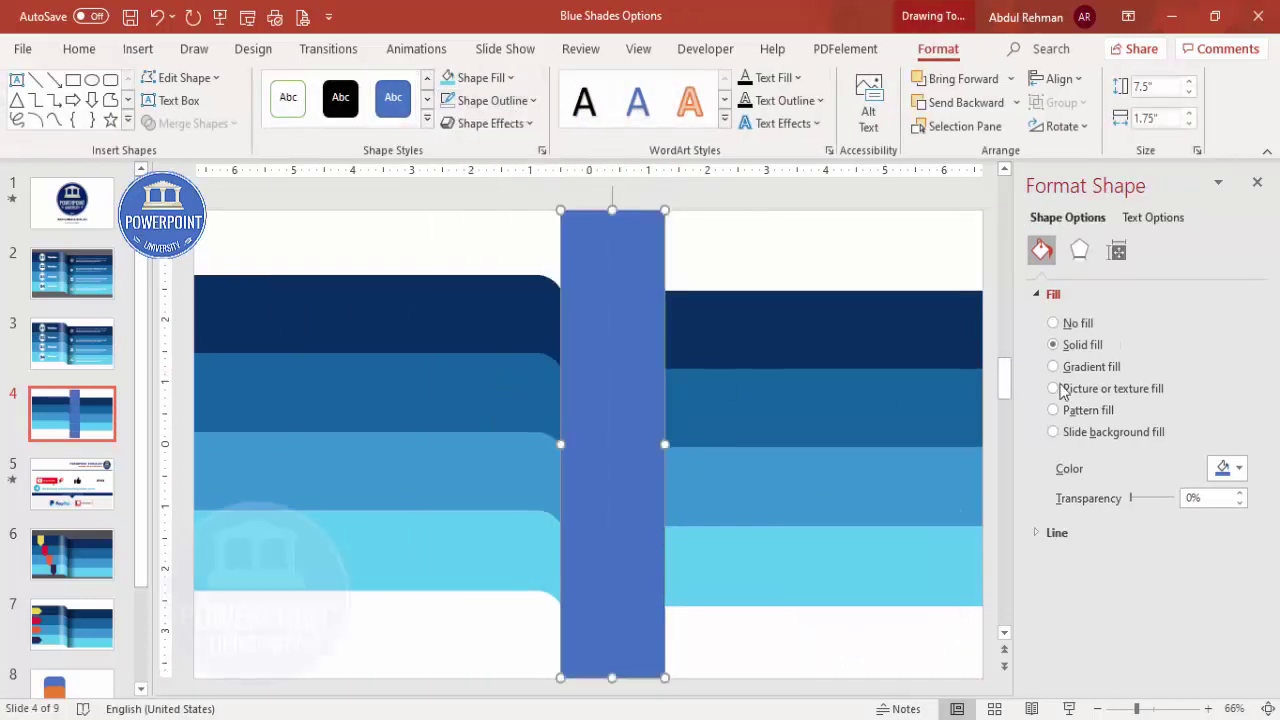
Give the rectangle a left-to-right two-stop gradient fill with a black first stop.
left_click(1108, 370)
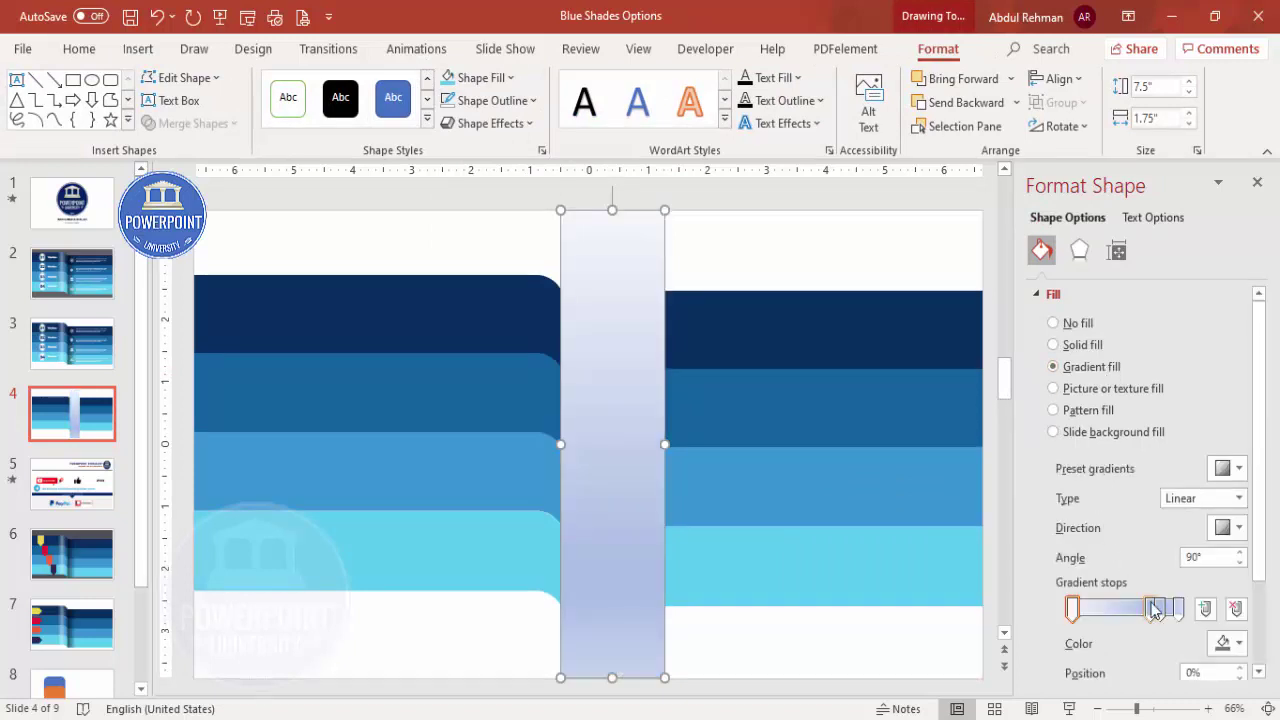
left_click(1236, 609)
left_click(1236, 609)
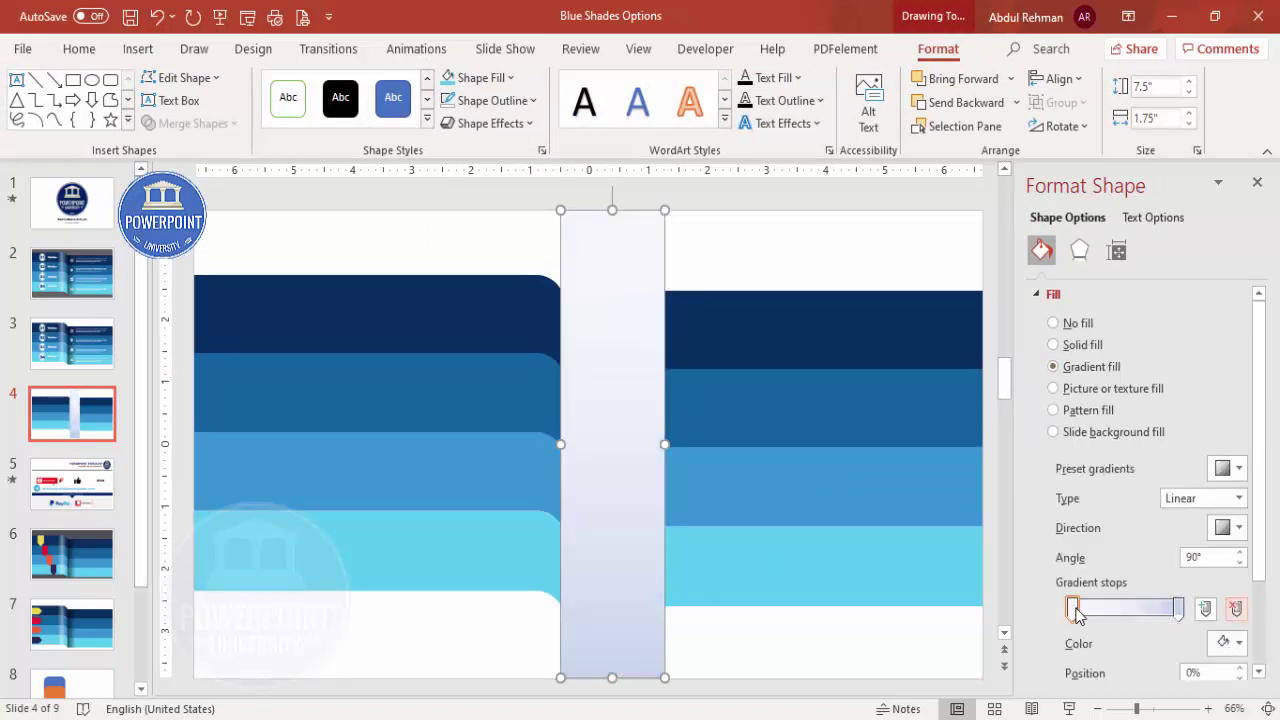
left_click(1228, 643)
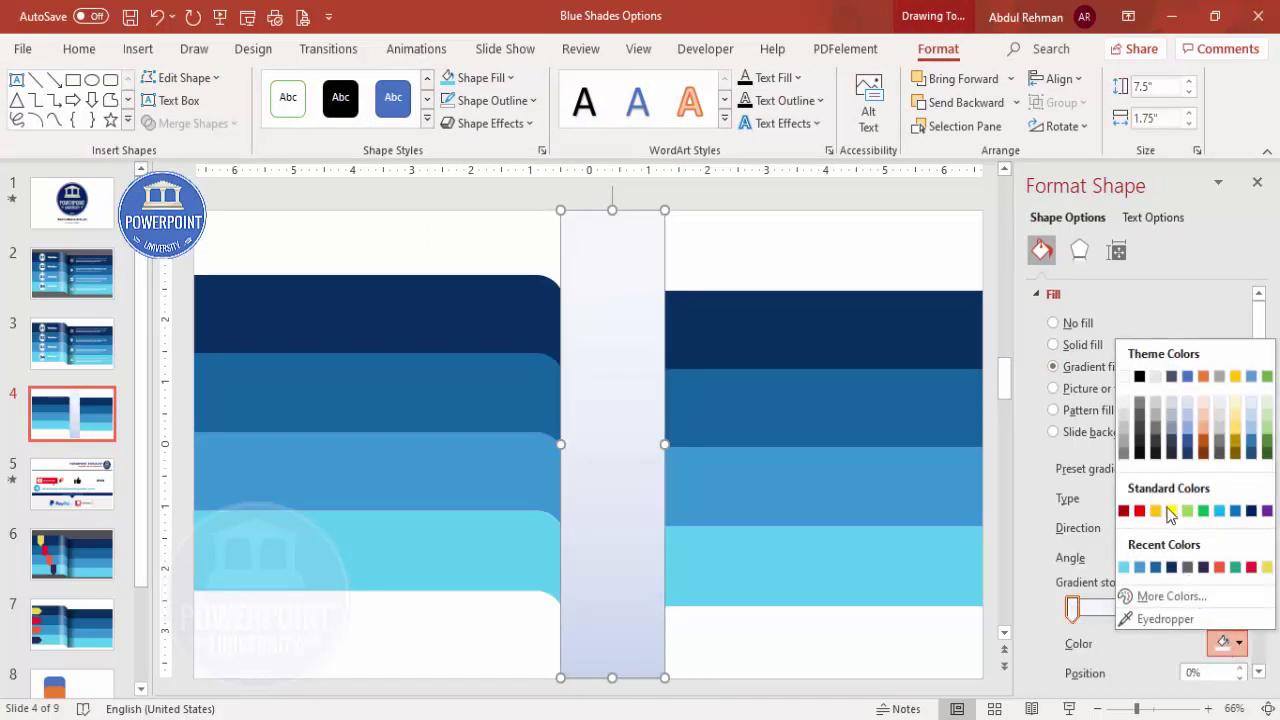
left_click(1140, 377)
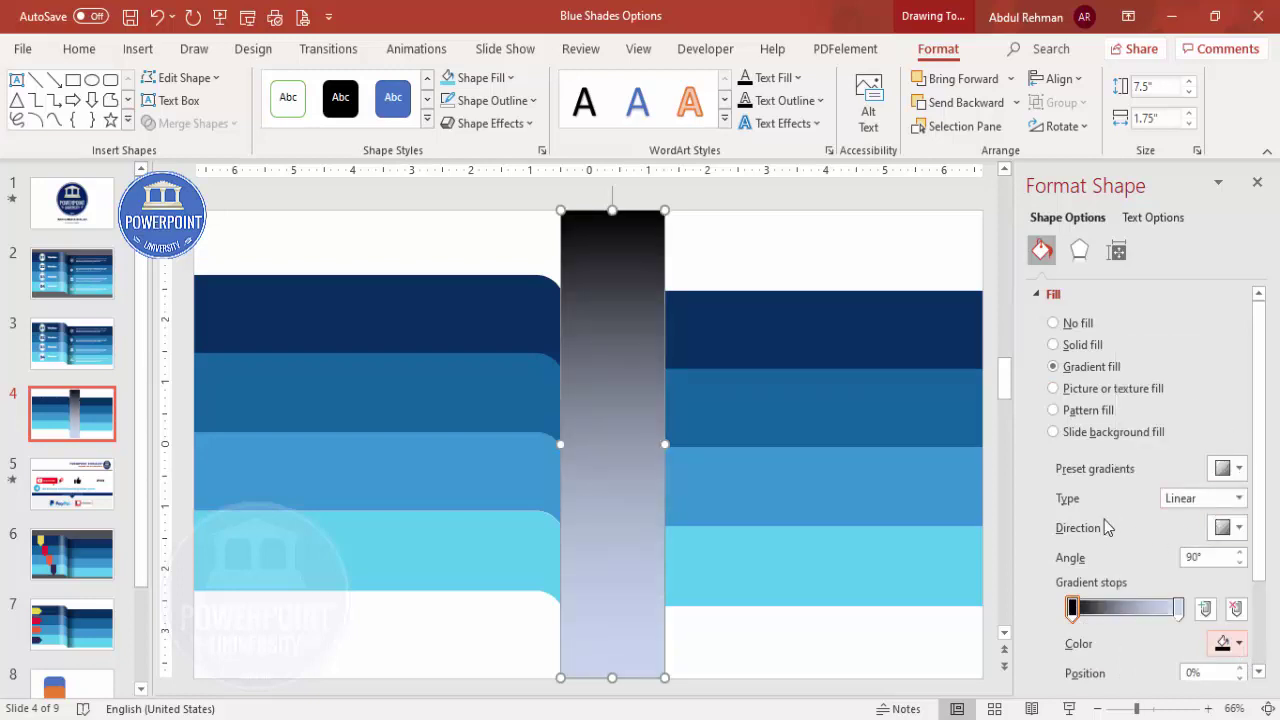
left_click(1238, 527)
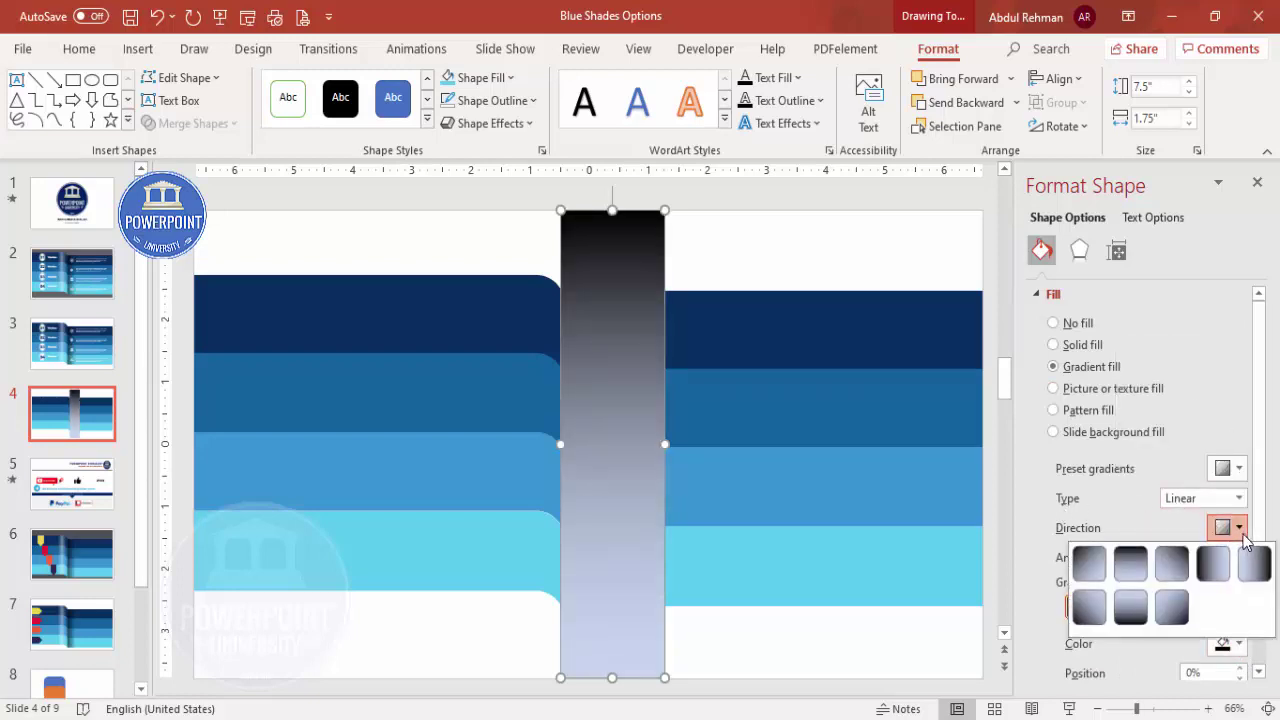
left_click(1212, 566)
Make the right gradient stop black at 100% transparency.
left_click(1180, 612)
scroll(1260, 580, "down", 2)
left_click(1238, 581)
left_click(1140, 308)
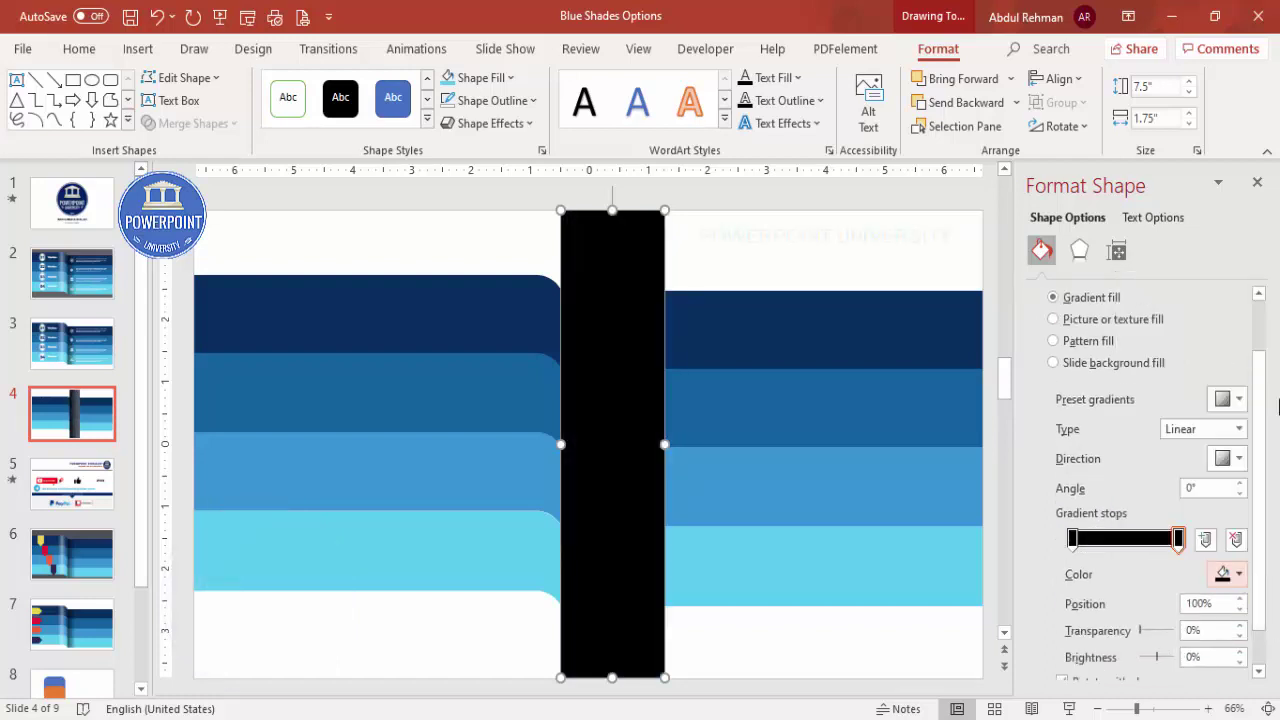
scroll(1264, 406, "down", 1)
mouse_move(1138, 590)
left_mouse_down()
mouse_move(1210, 590)
mouse_move(1151, 588)
left_mouse_up()
left_click(1071, 493)
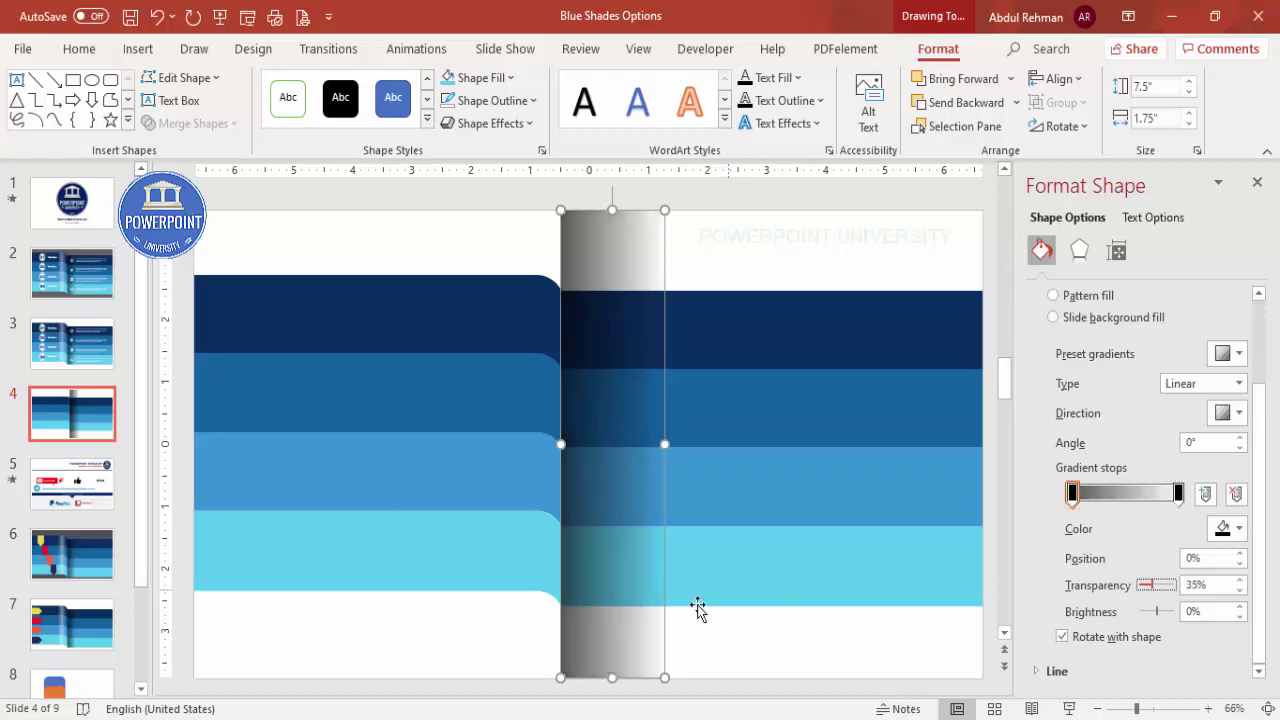
Trim the shadow strip to run from the dark-blue band down to the bands' bottom.
left_click_drag(613, 679, 617, 604)
left_click_drag(613, 218, 604, 286)
left_click(674, 236)
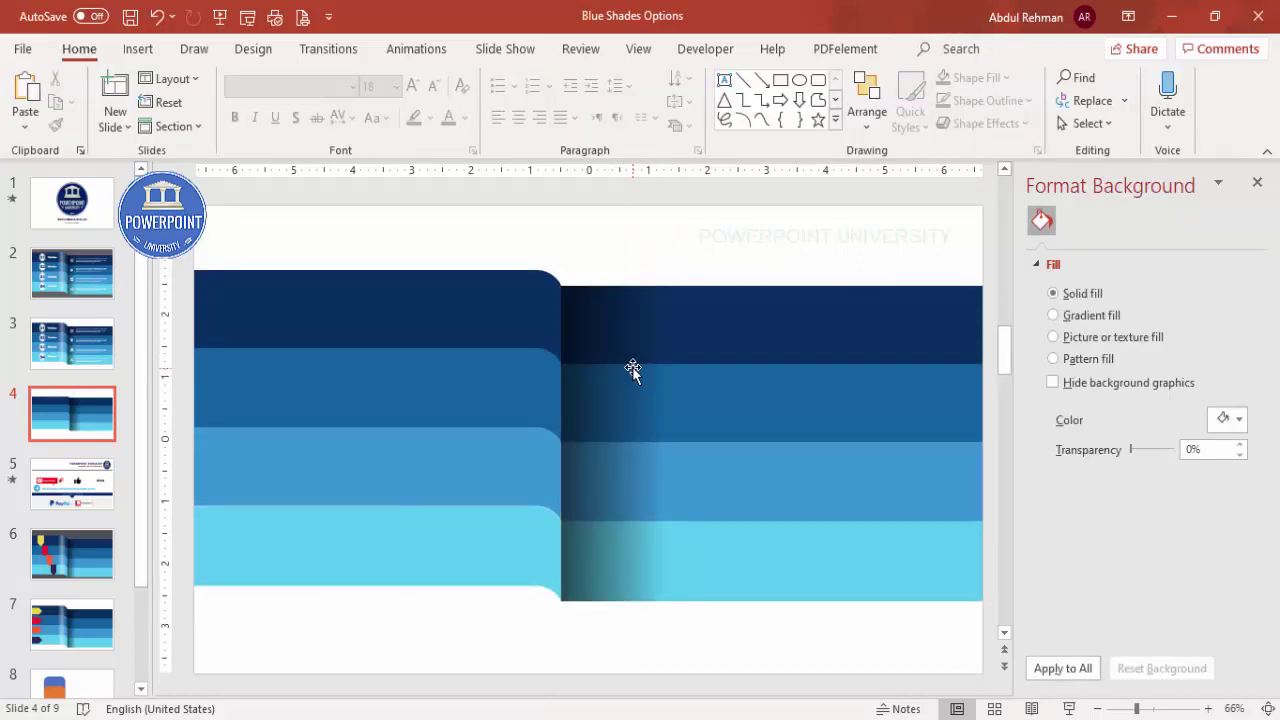
Place a copy of the strip left of the step with three gradient stops, all white.
left_click(633, 364)
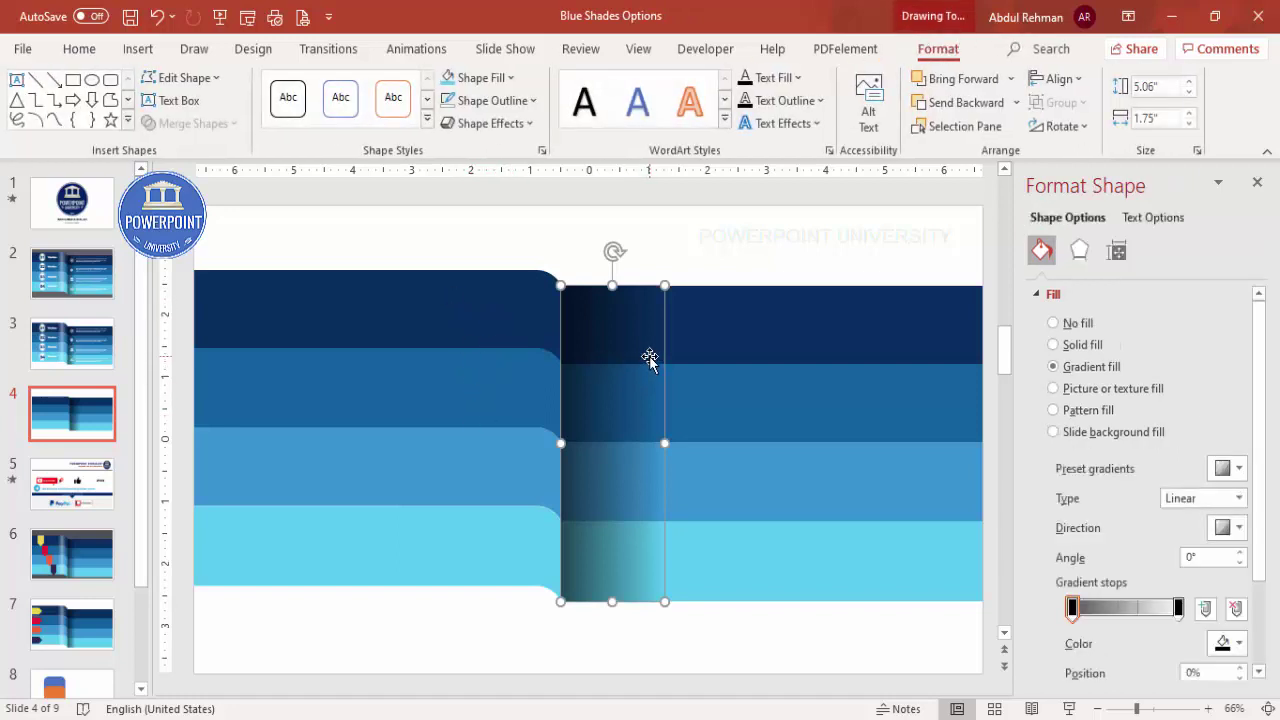
left_click_drag(649, 356, 500, 343)
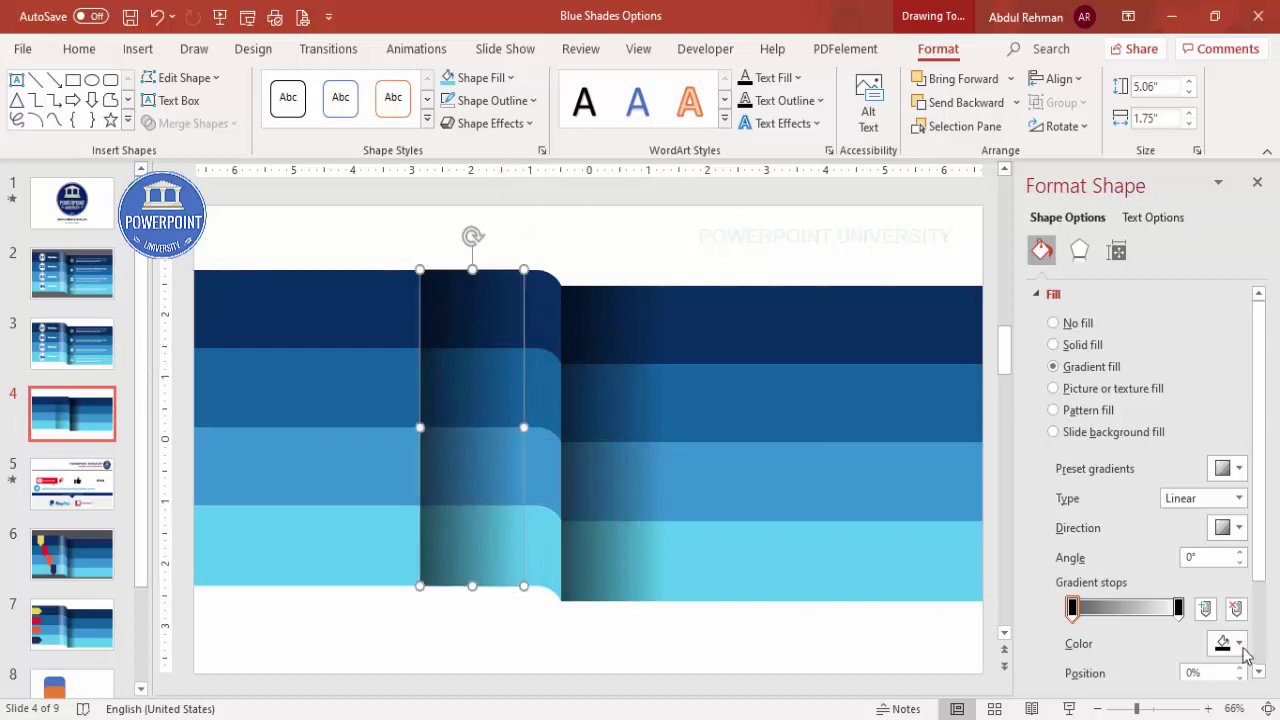
left_click(1123, 612)
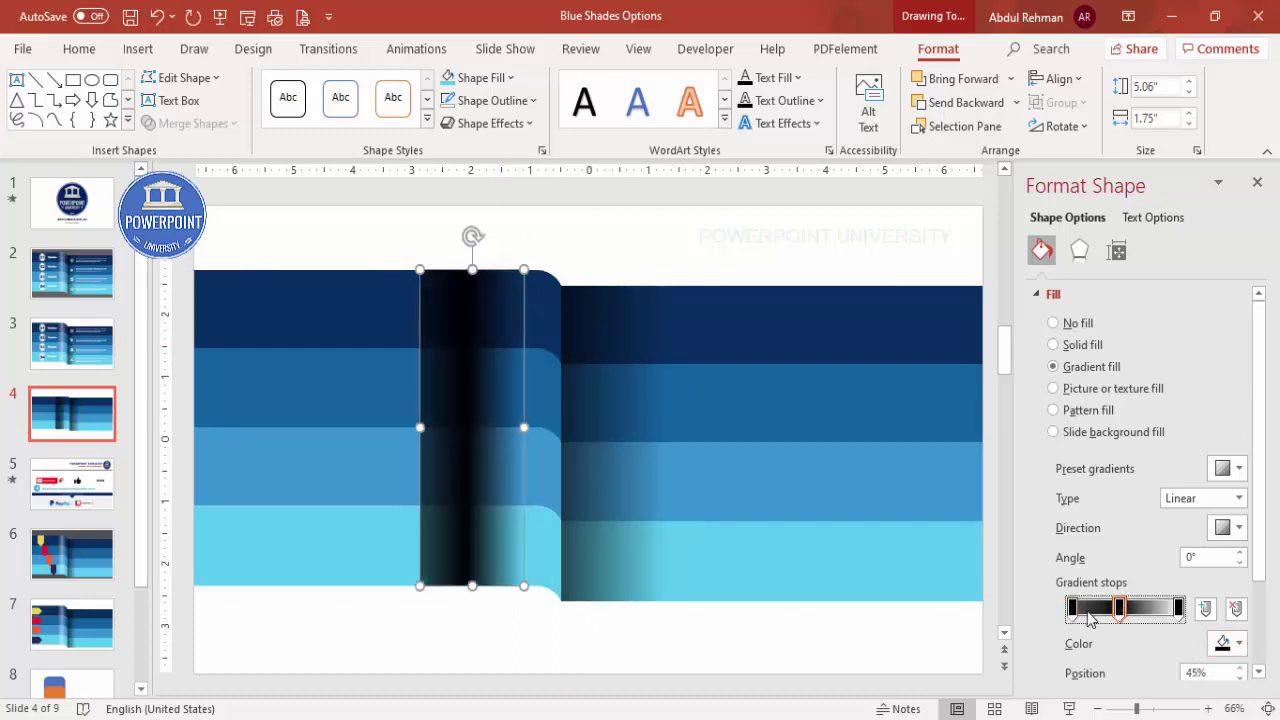
left_click(1072, 608)
left_click(1230, 643)
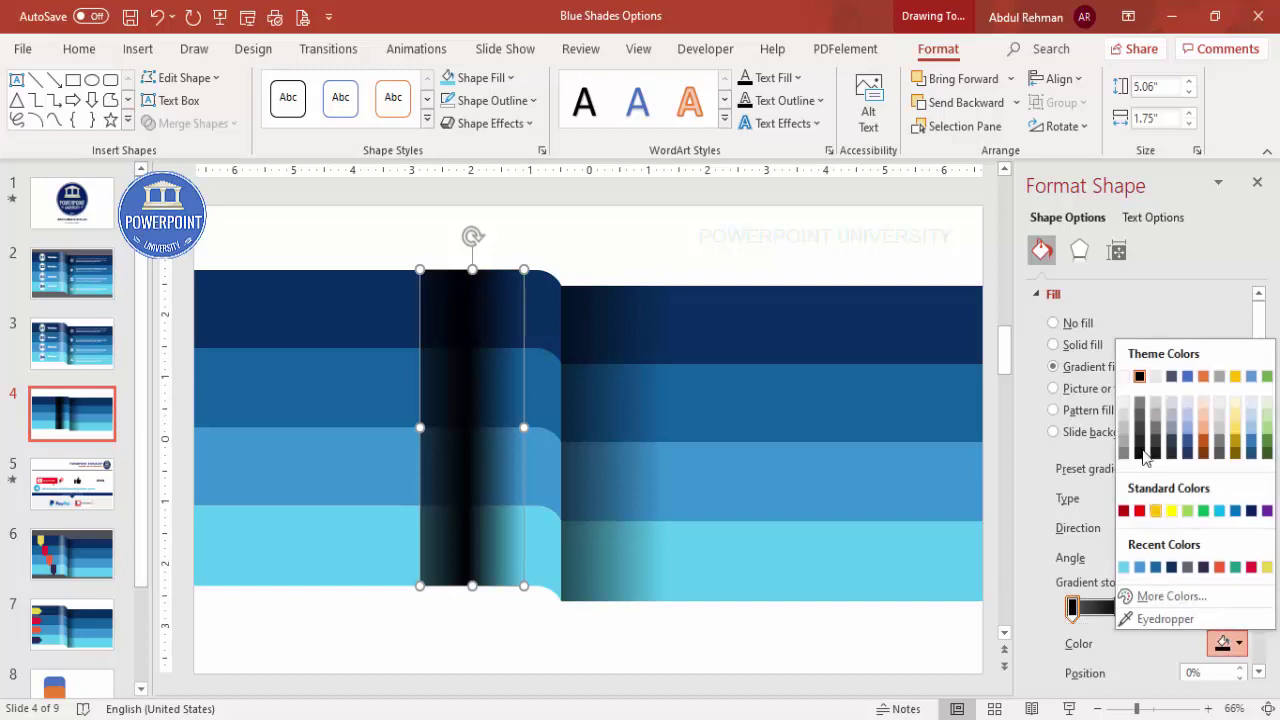
left_click(1123, 377)
left_click(1121, 610)
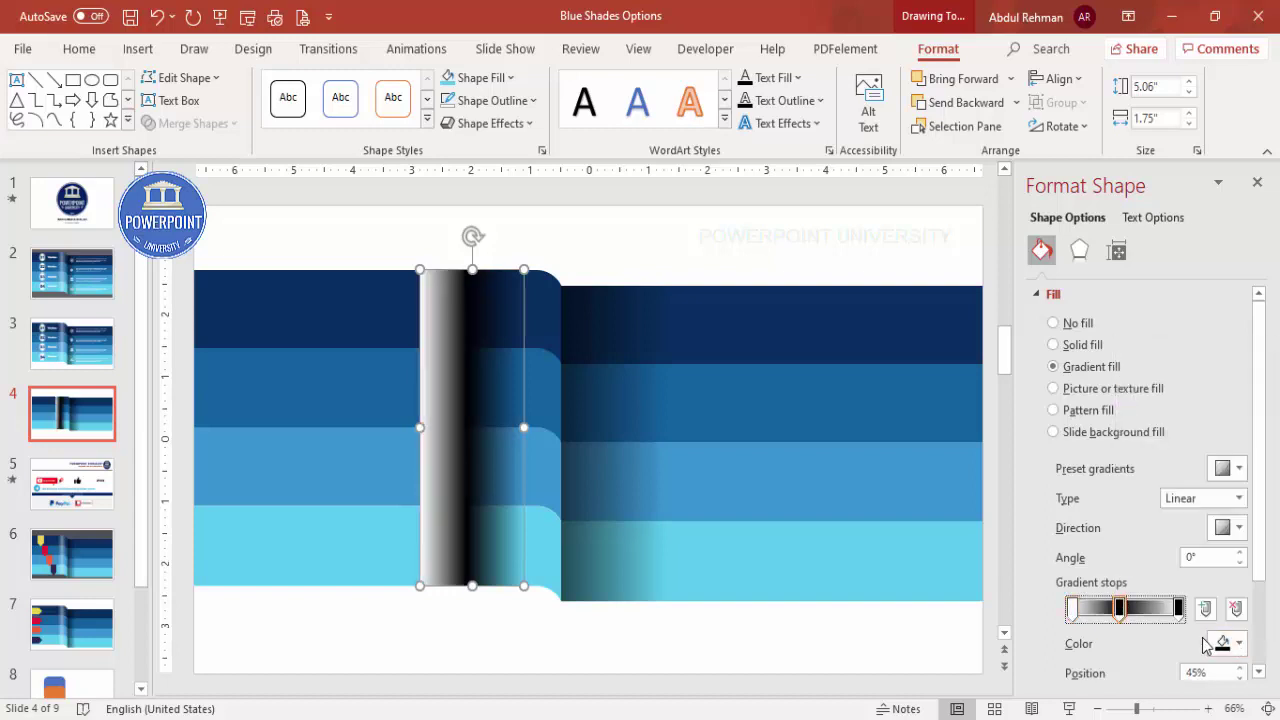
left_click(1230, 643)
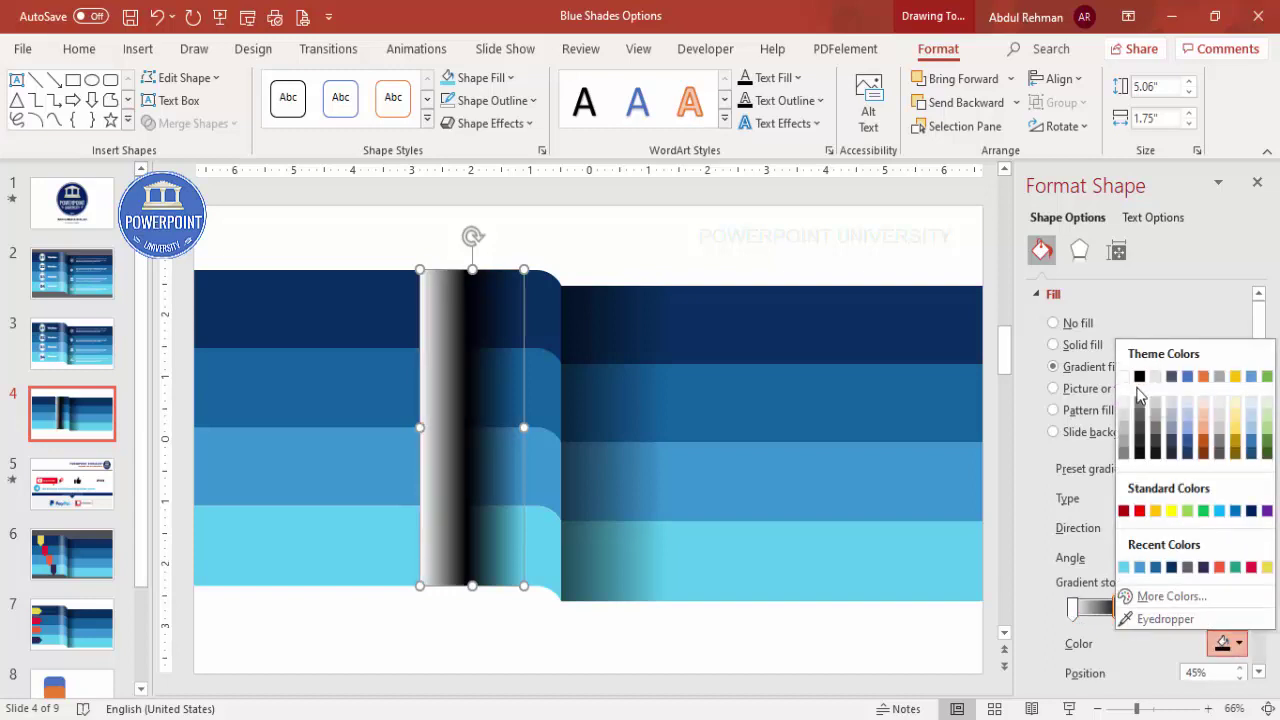
left_click(1123, 377)
left_click(1179, 608)
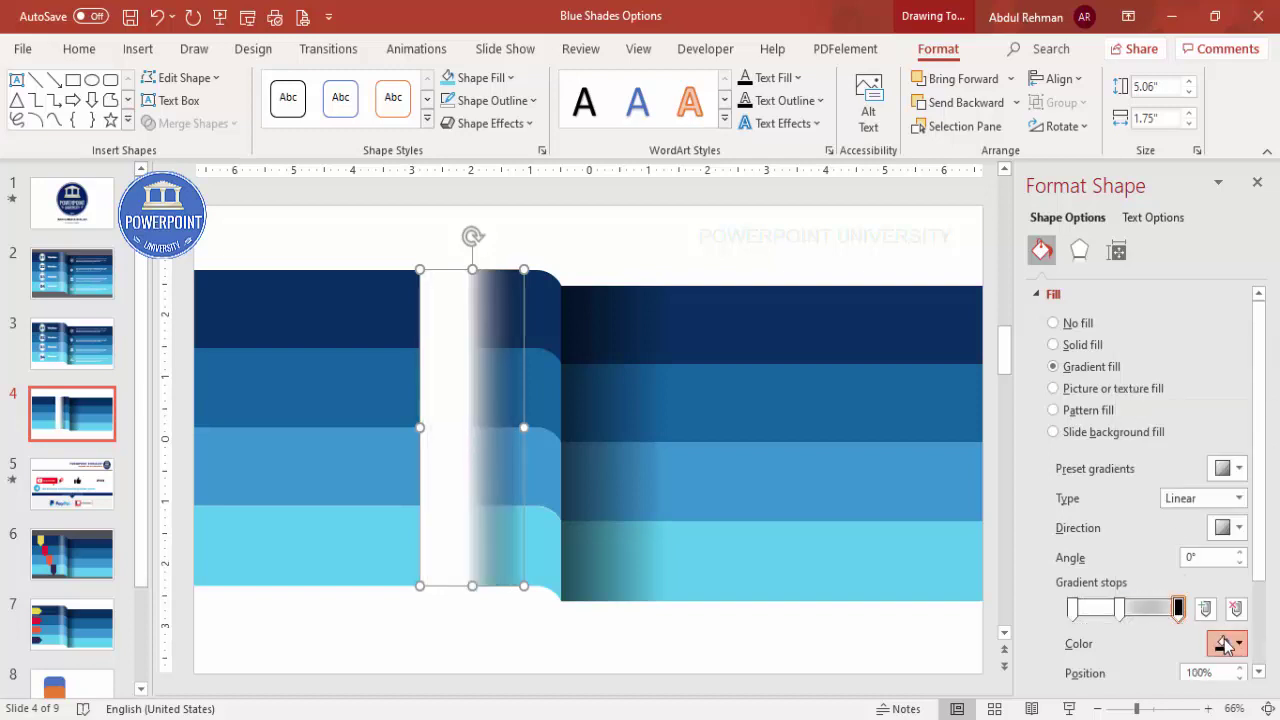
left_click(1226, 643)
left_click(1123, 377)
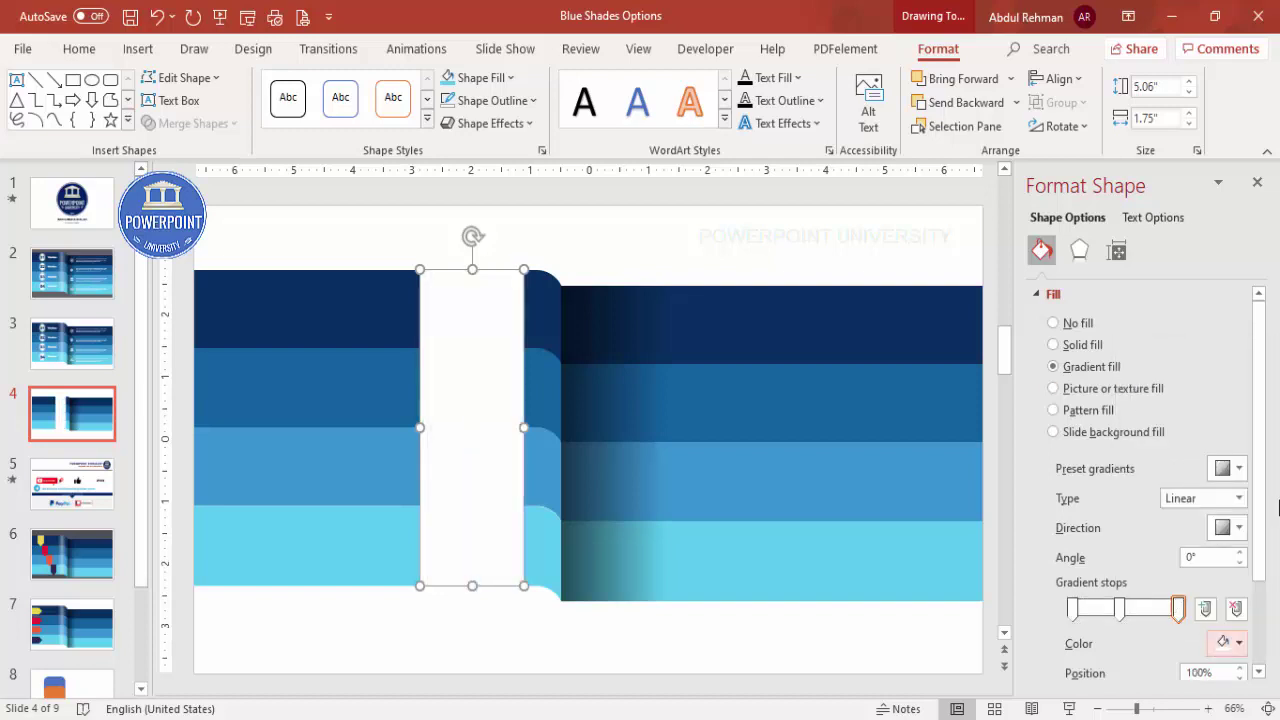
Set both end stops to 100% transparency and the middle stop to 54%.
scroll(1166, 552, "down", 3)
left_click(1075, 498)
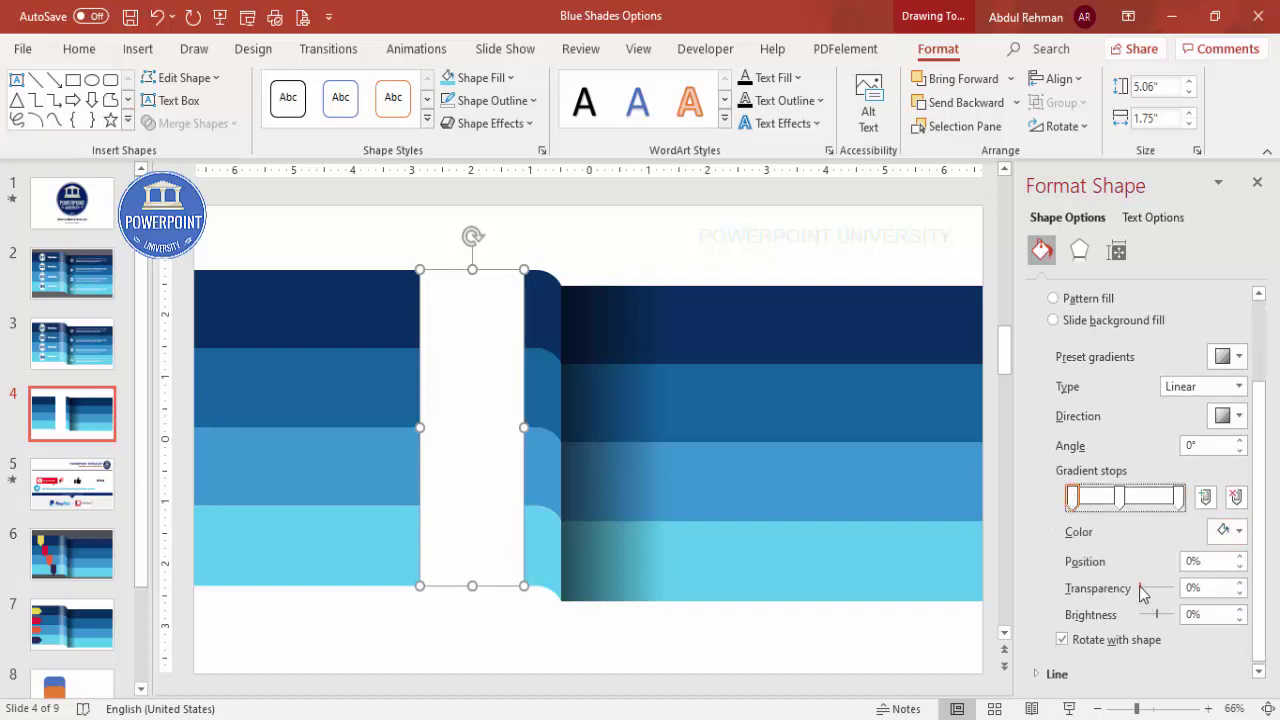
left_click_drag(1140, 592, 1189, 588)
left_click(1179, 497)
left_click_drag(1142, 594, 1271, 594)
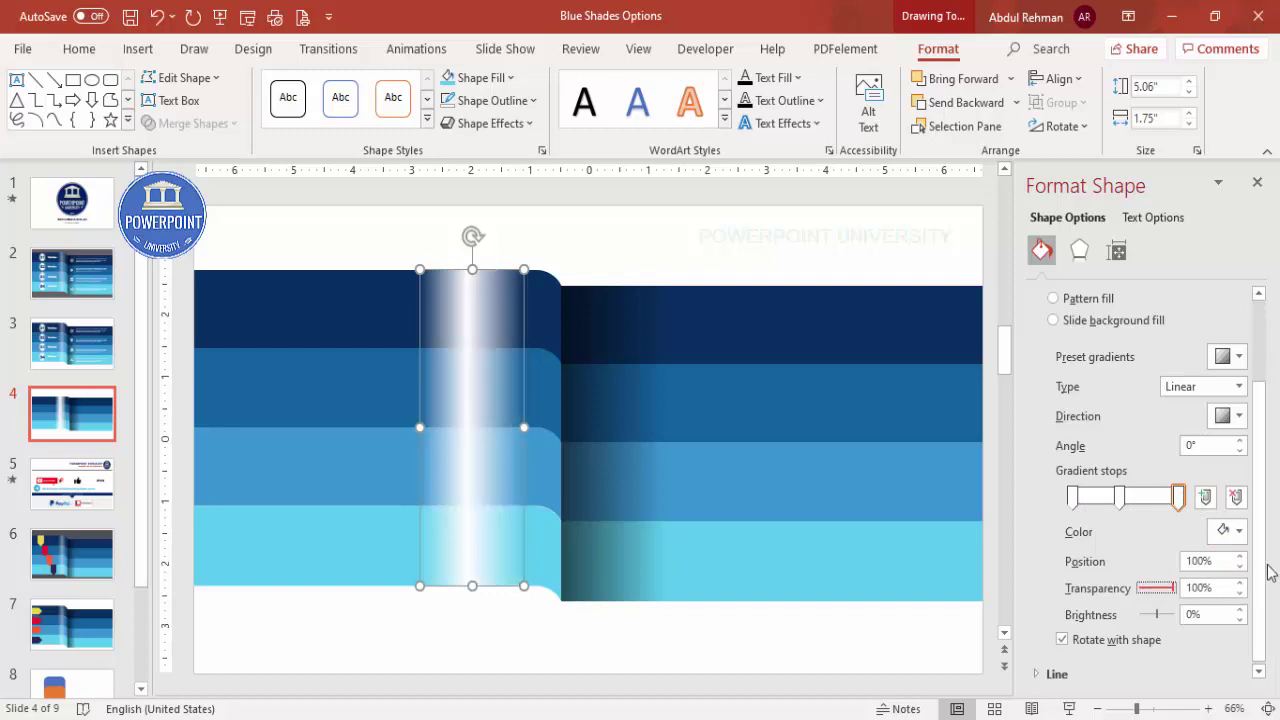
left_click(1120, 499)
left_click_drag(1141, 594, 1160, 594)
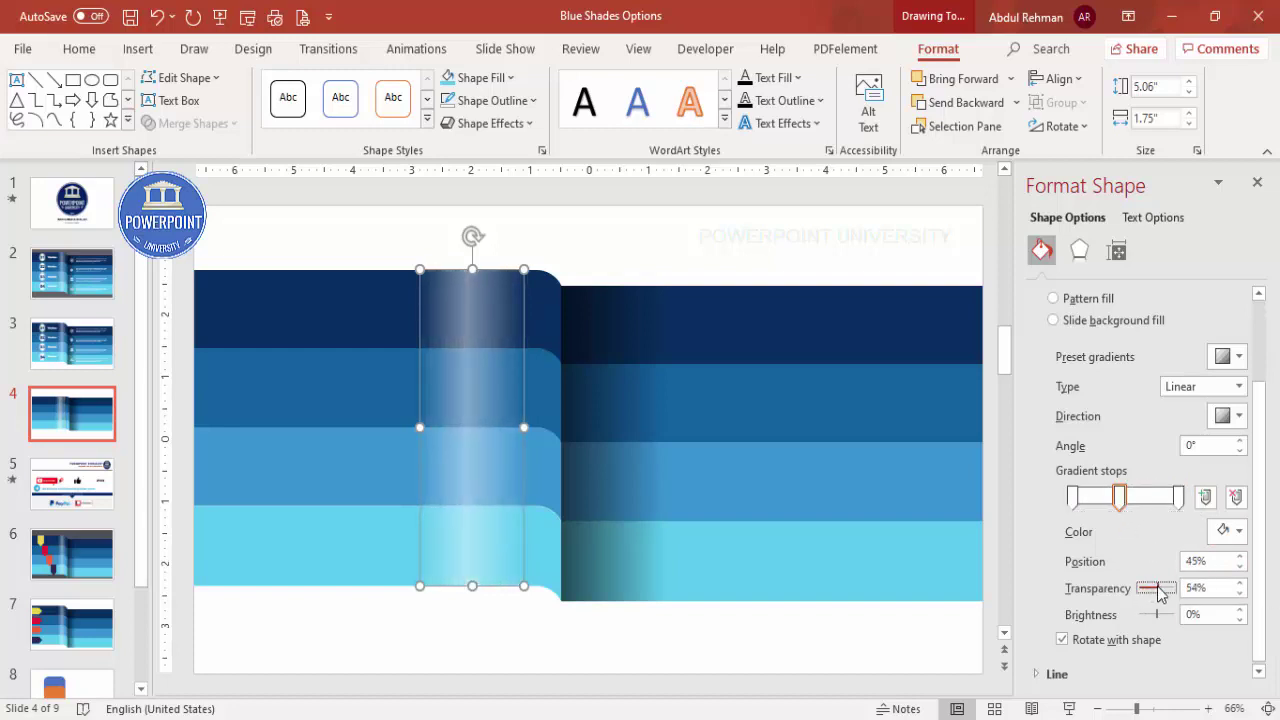
left_click_drag(484, 382, 485, 382)
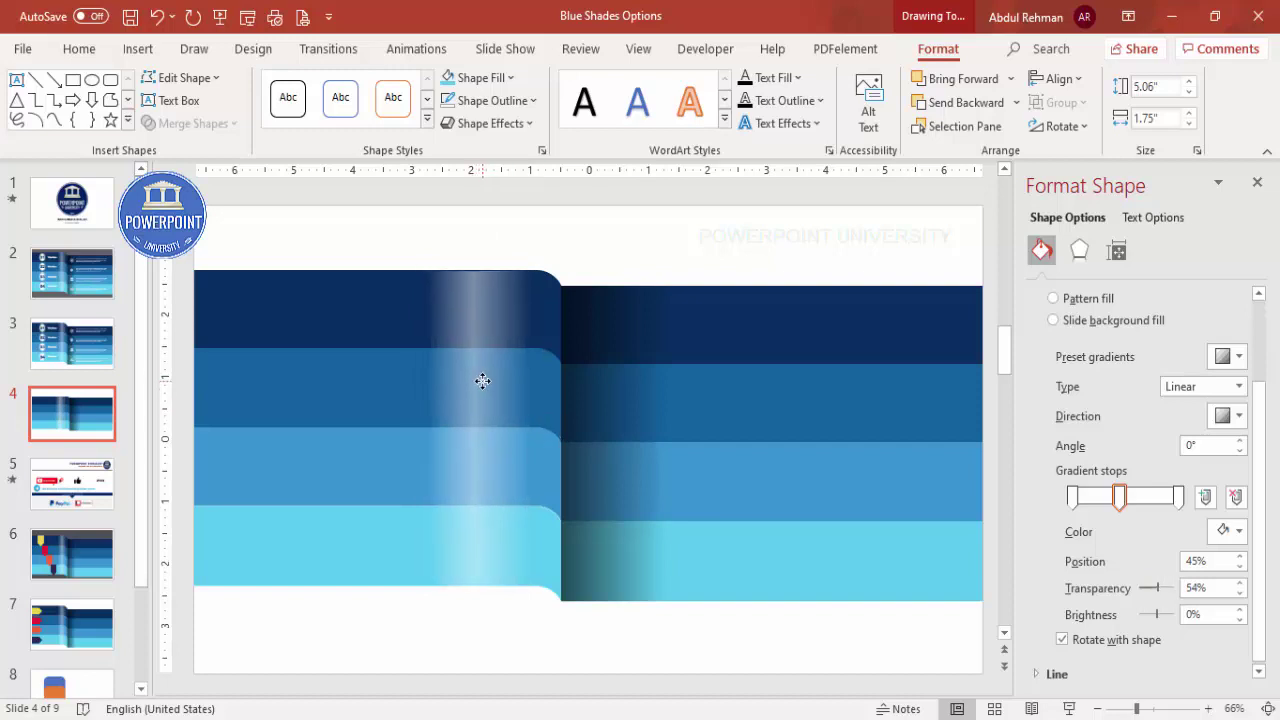
Draw a small white circle with no outline on the top dark-blue band.
left_click(482, 381)
left_click(562, 252)
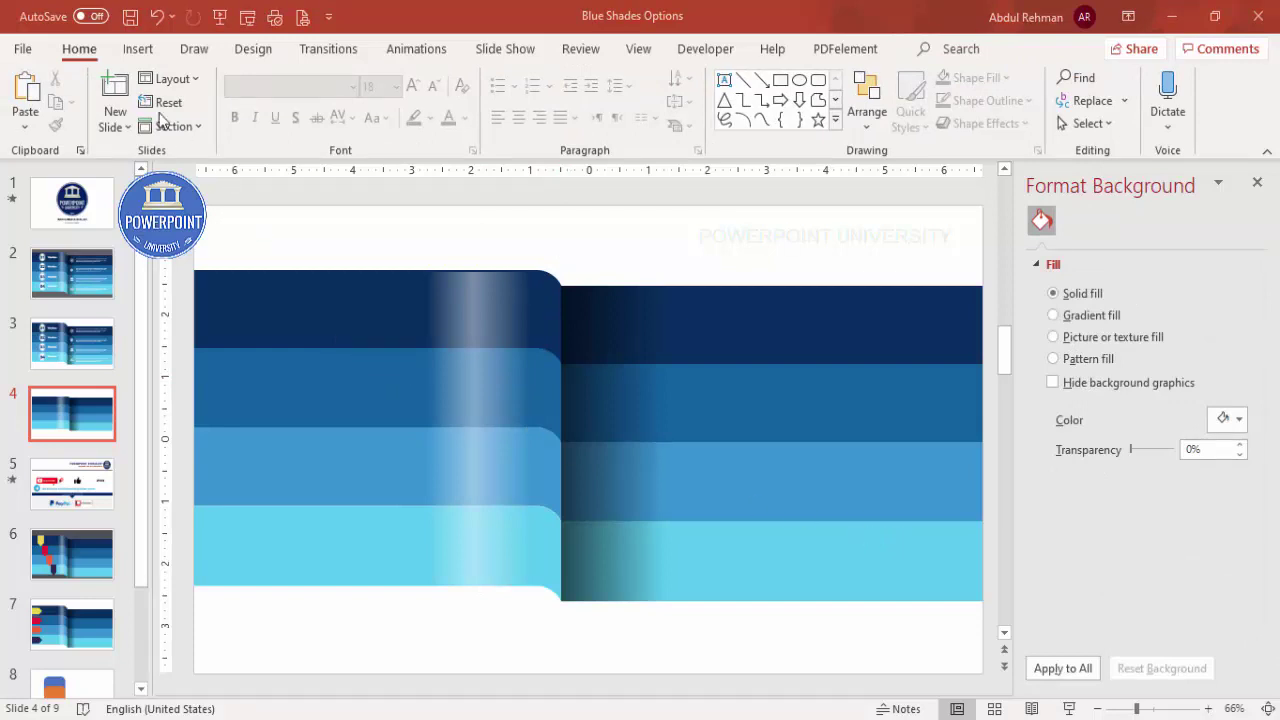
left_click(138, 52)
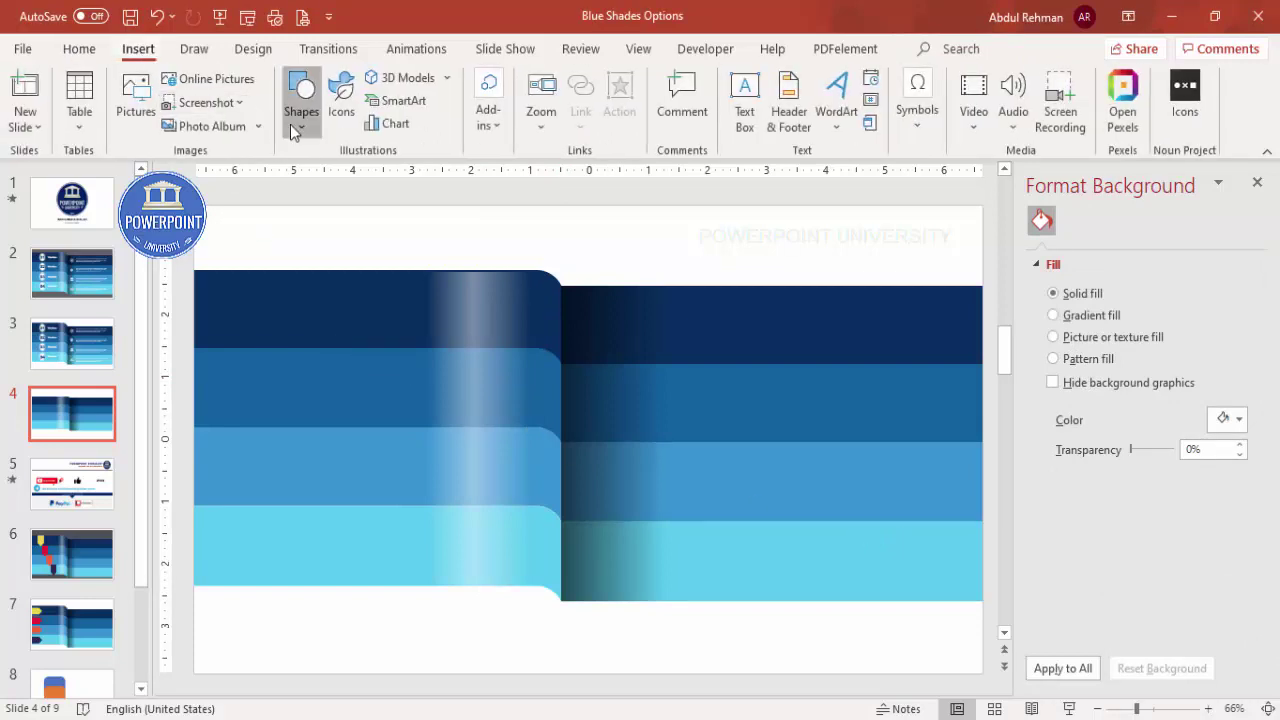
left_click(301, 100)
left_click(312, 372)
mouse_move(271, 280)
left_mouse_down()
mouse_move(314, 343)
mouse_move(334, 345)
mouse_move(308, 309)
left_mouse_up()
left_click(490, 100)
left_click(516, 381)
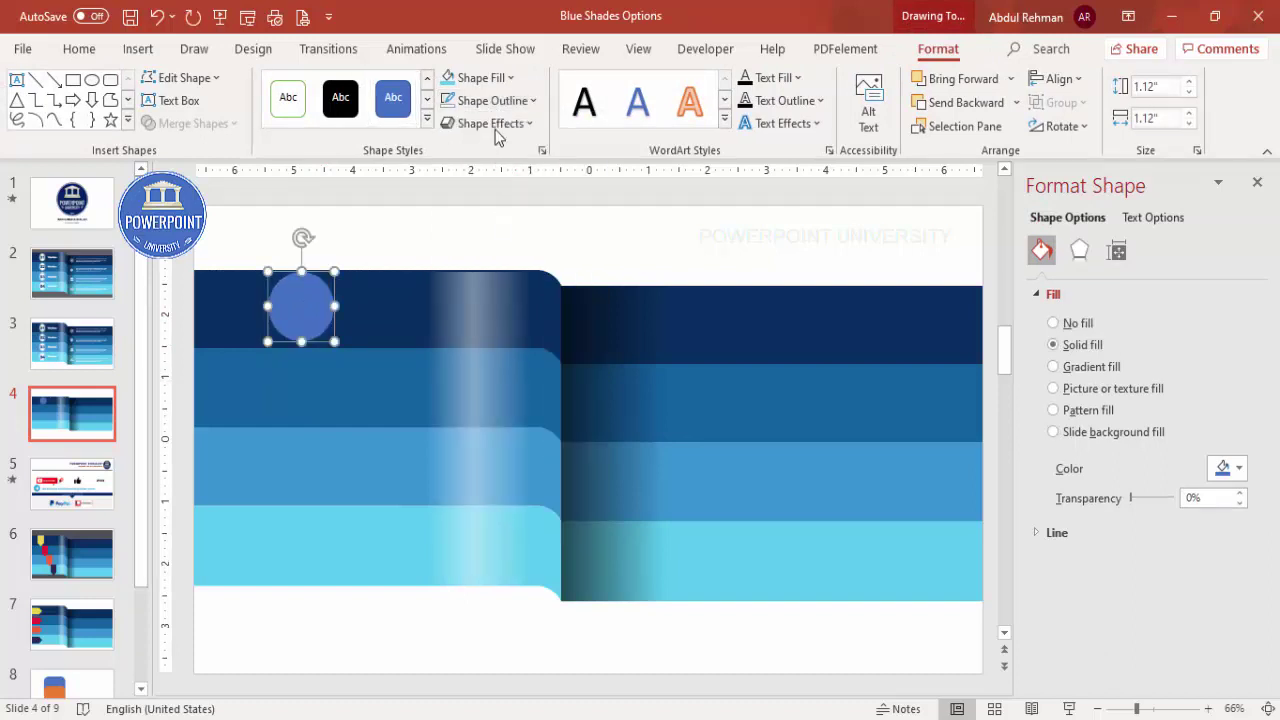
left_click(476, 77)
left_click(446, 128)
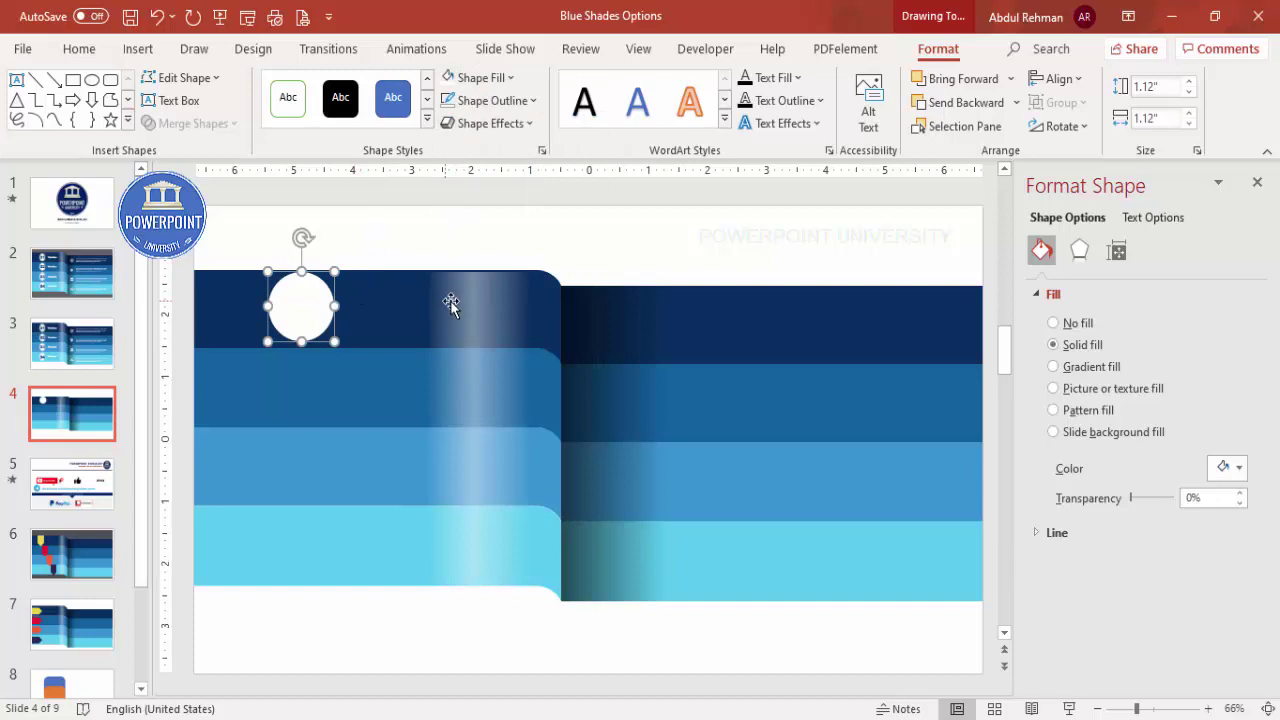
Give a slightly larger copy the streak's translucent gradient and send it behind as a glow.
left_click_drag(305, 311, 383, 432)
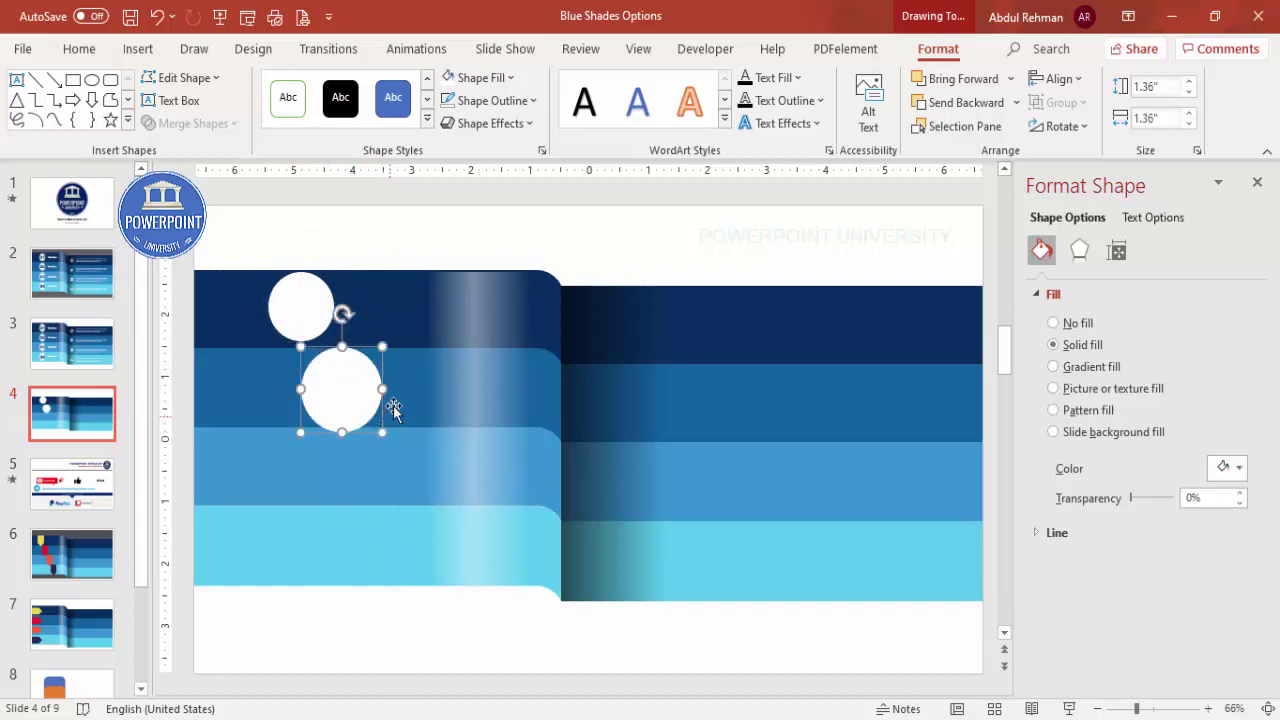
left_click(480, 298)
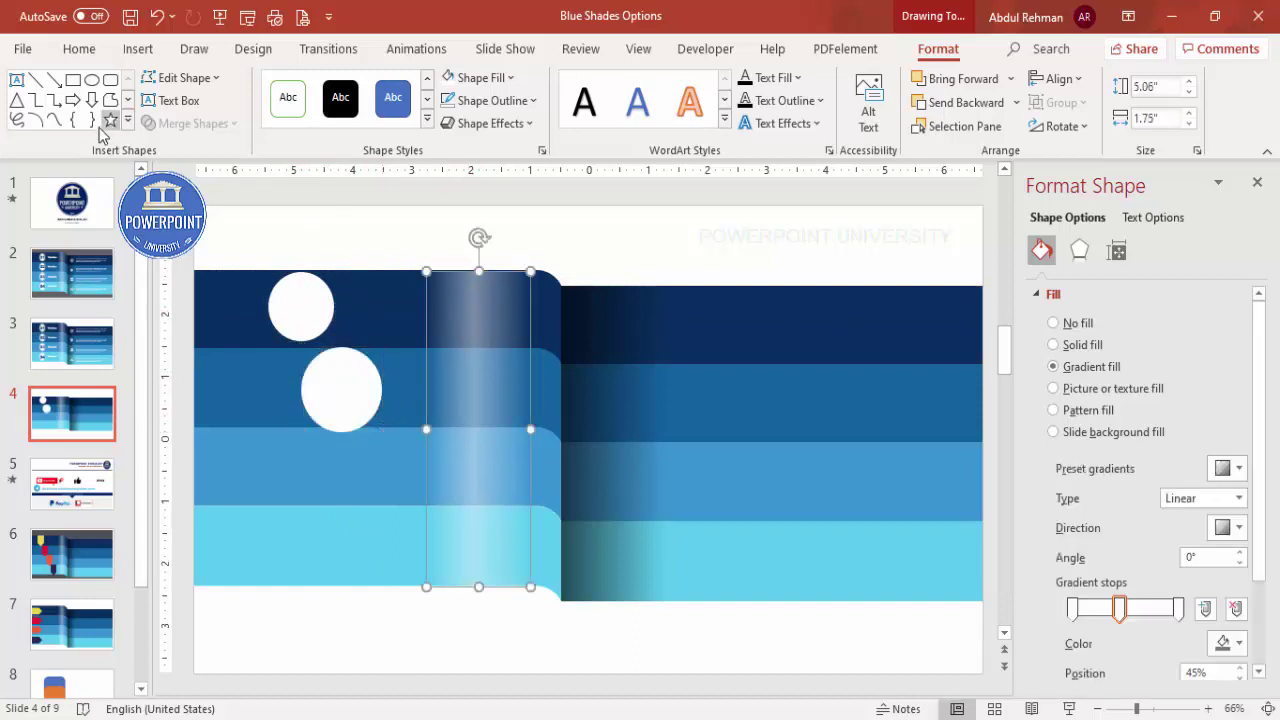
left_click(79, 49)
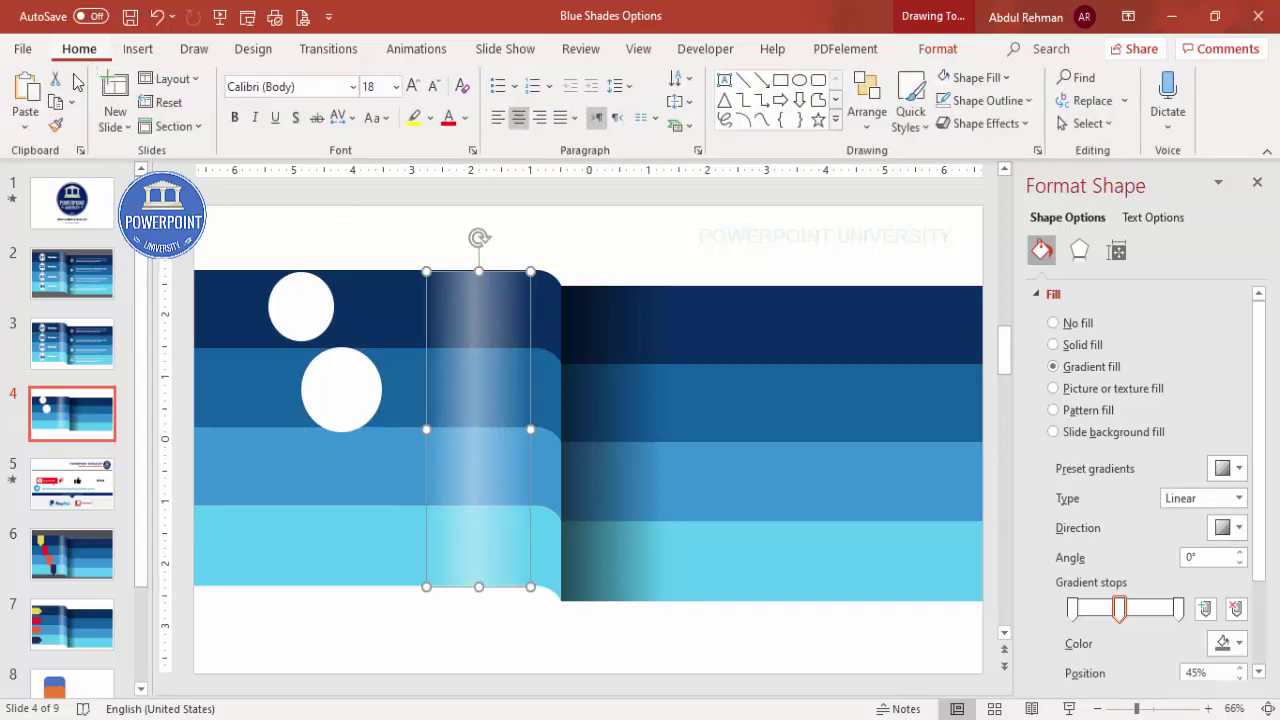
left_click(55, 127)
left_click(348, 392)
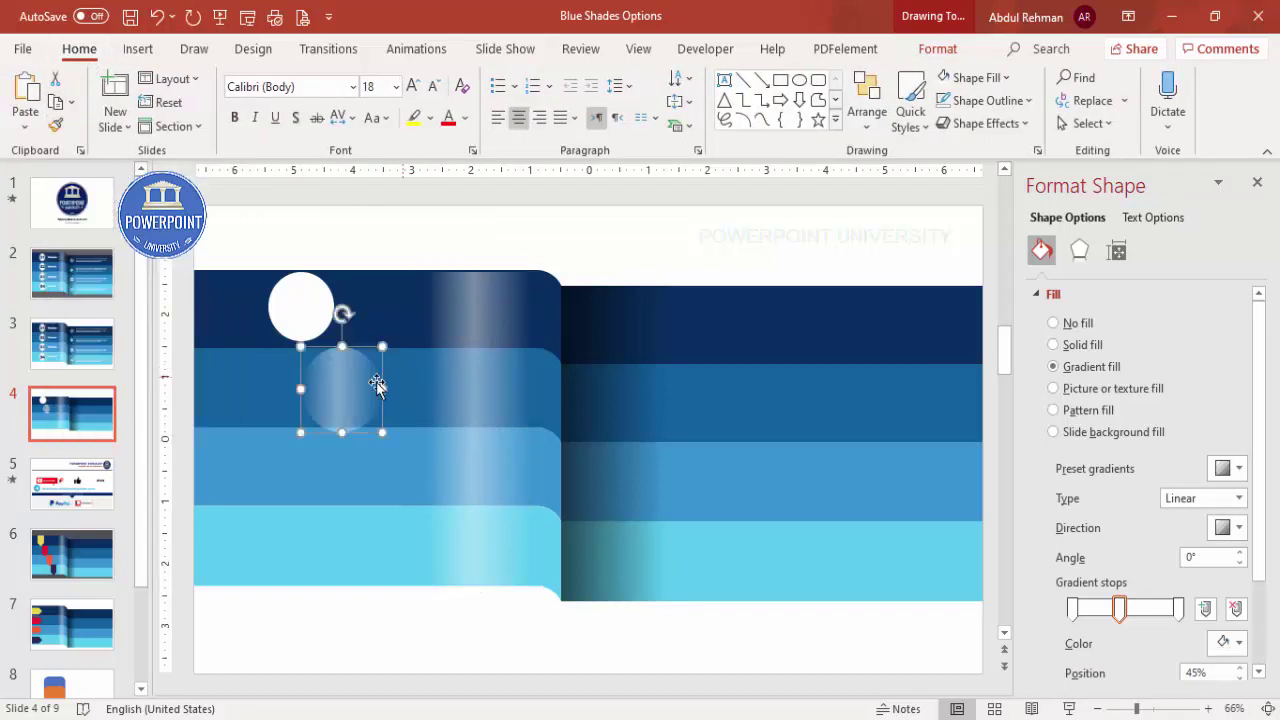
left_click_drag(336, 356, 305, 286)
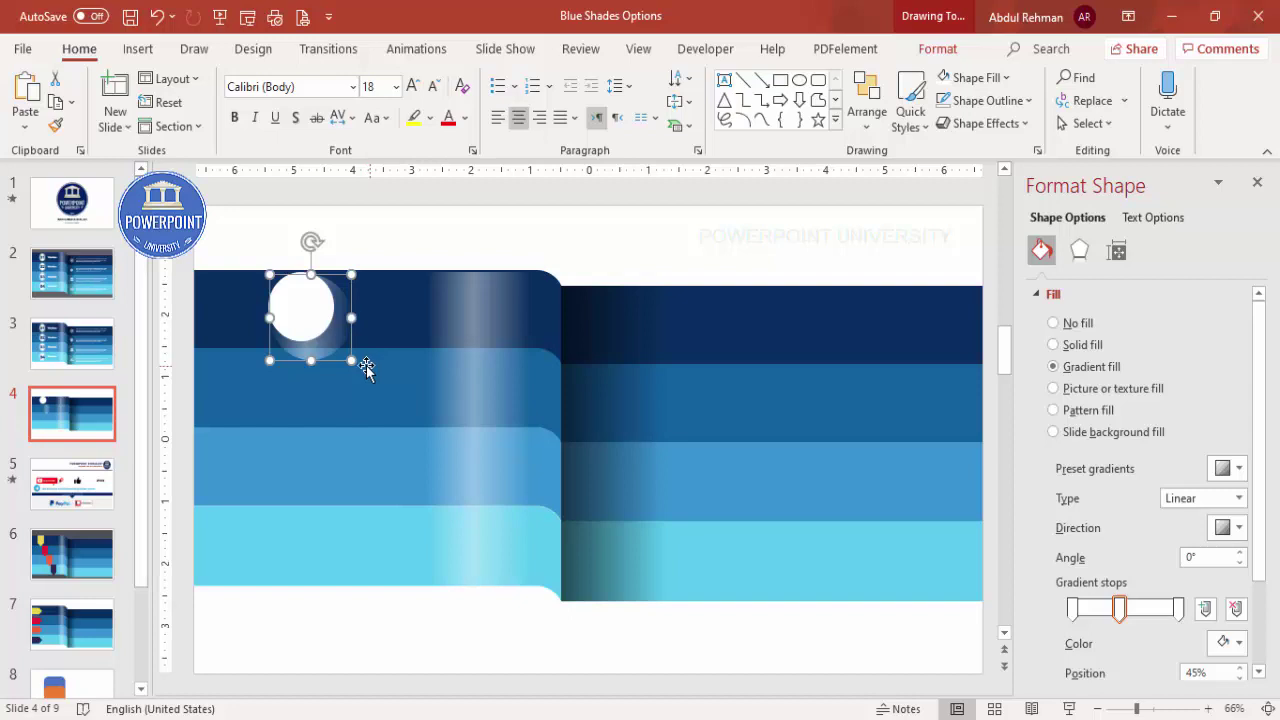
left_click_drag(348, 360, 357, 366)
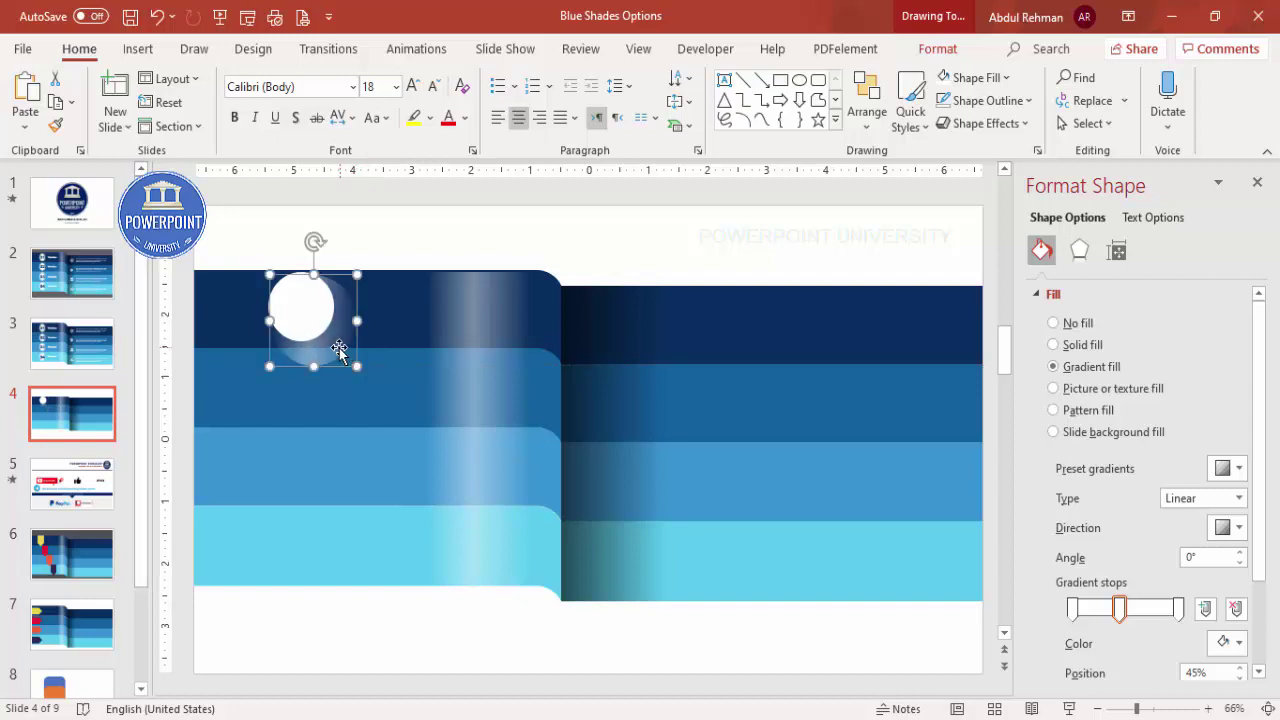
left_click(940, 49)
left_click(966, 103)
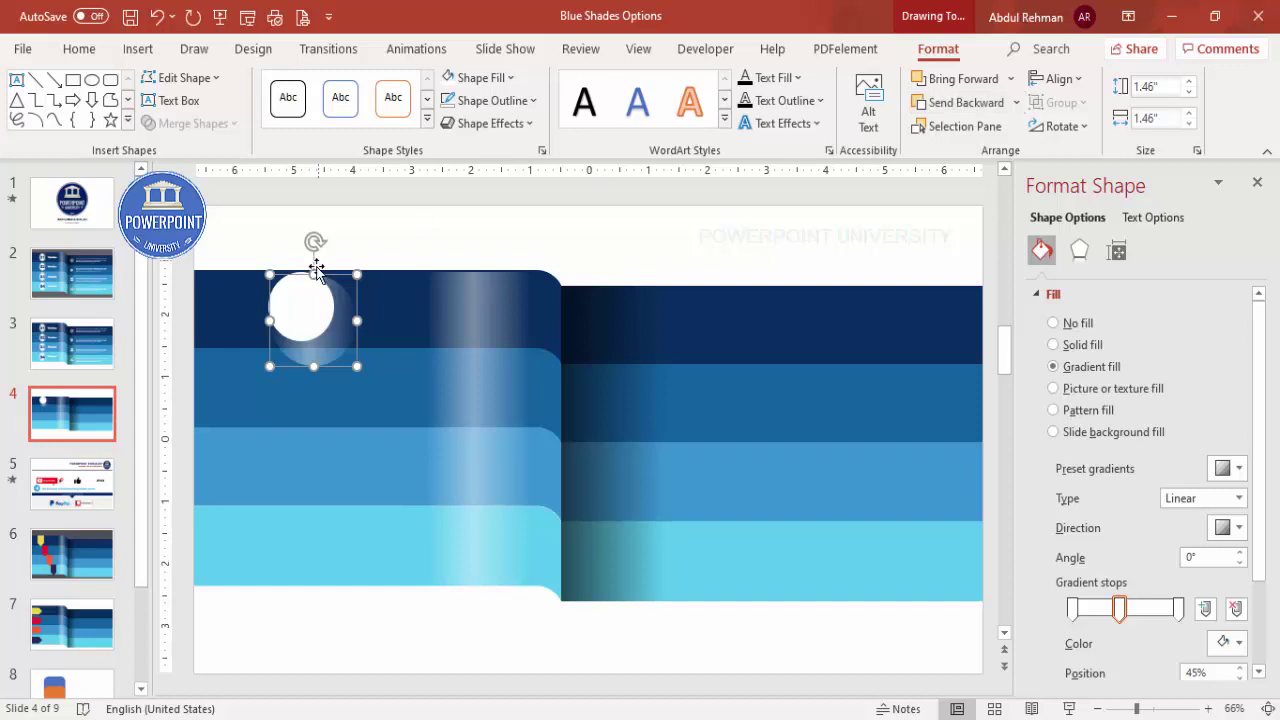
left_click(304, 302)
mouse_move(306, 300)
left_mouse_down()
mouse_move(319, 314)
mouse_move(291, 302)
left_mouse_up()
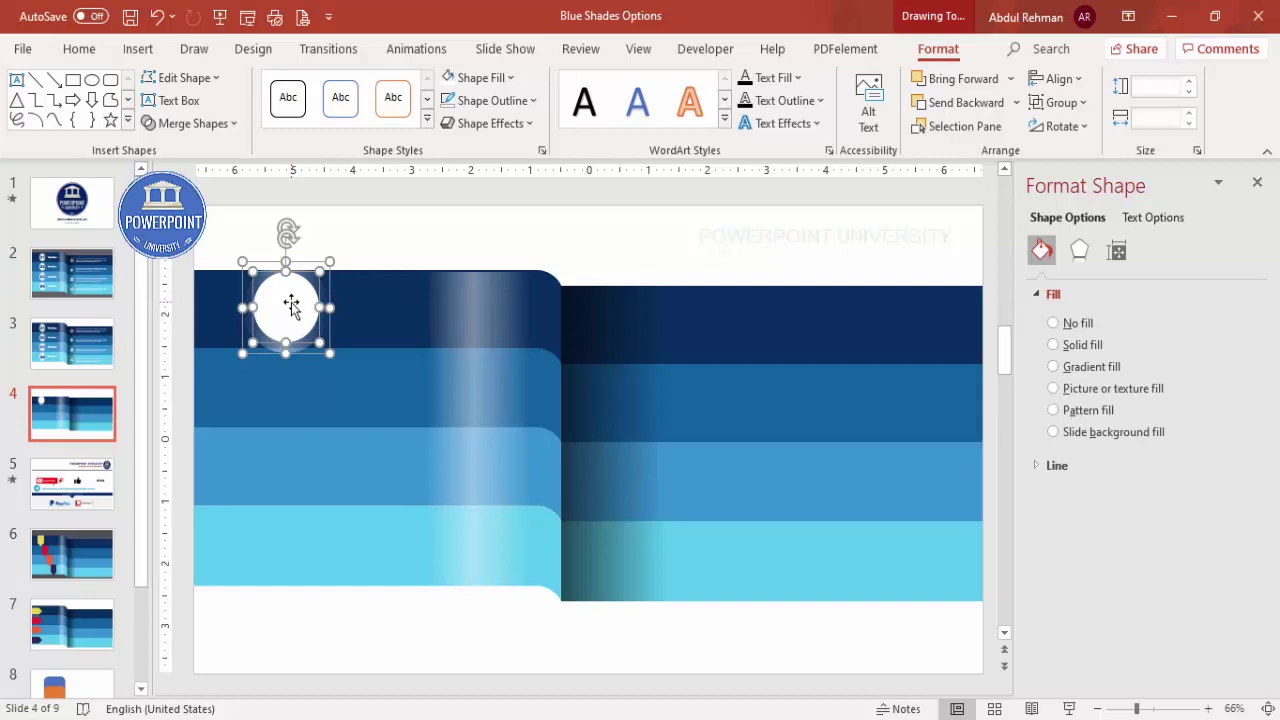
Shrink the glowing circle, copy it onto all four bands, and center-align the four in one column.
left_click(263, 270)
left_click_drag(236, 253, 284, 382)
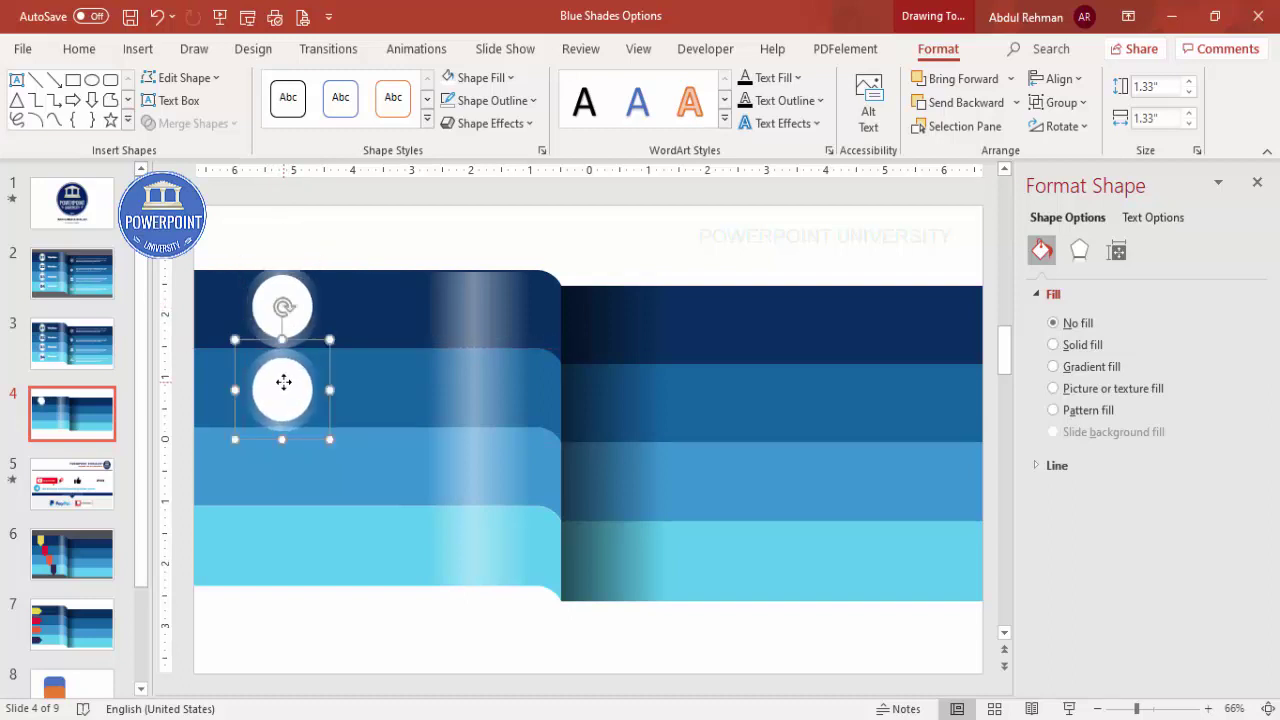
key("ctrl+d")
key("ctrl+d")
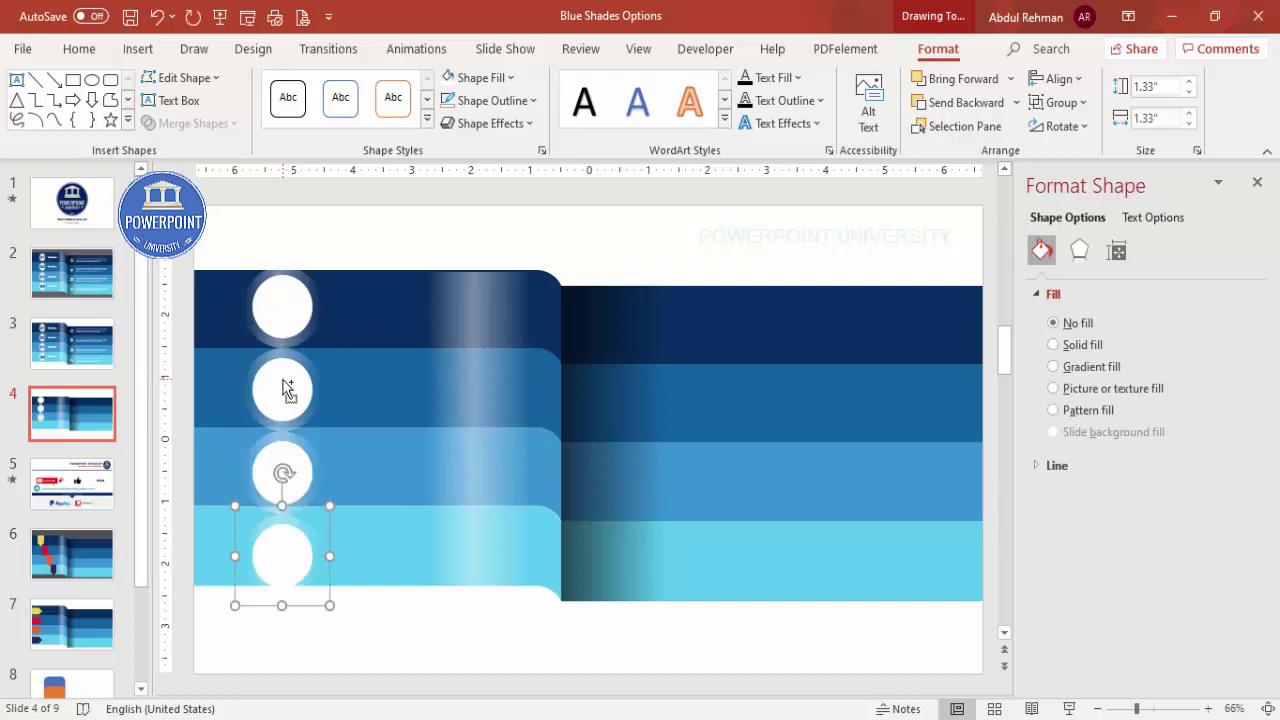
left_click(286, 471, "shift")
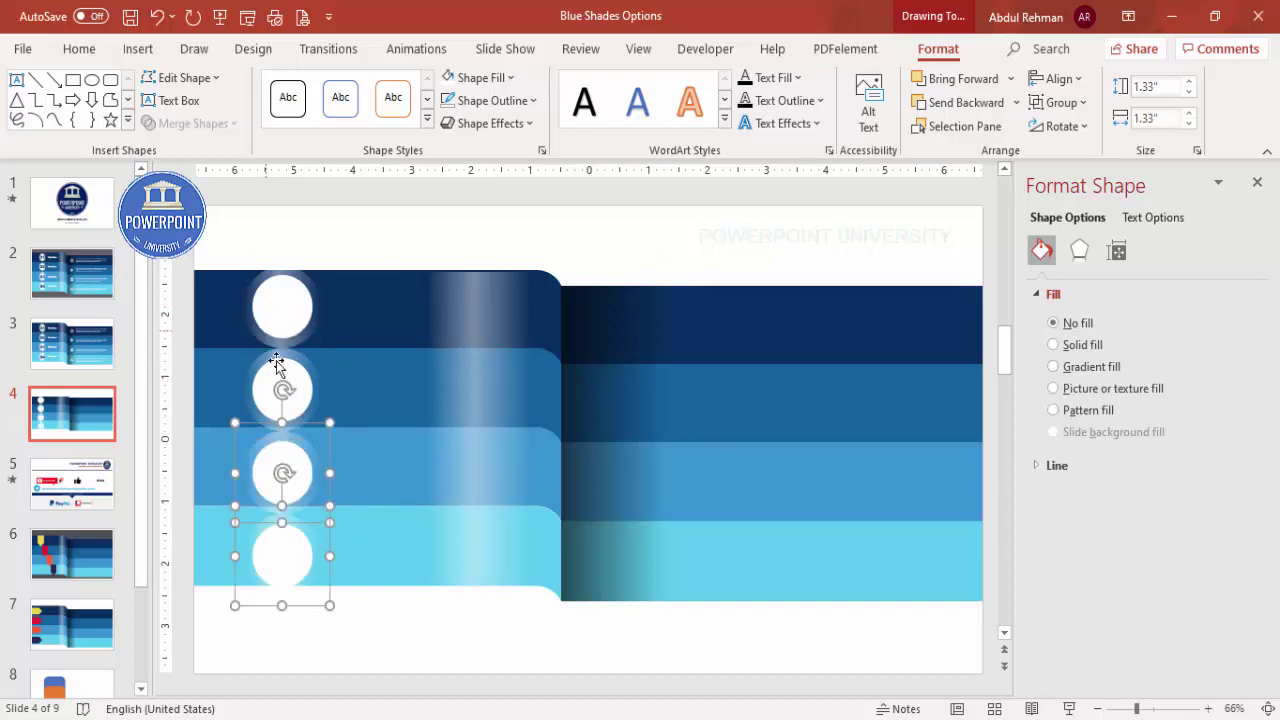
left_click(296, 392, "shift")
left_click(300, 306, "shift")
left_click(1048, 79)
left_click(1050, 80)
left_click(450, 226)
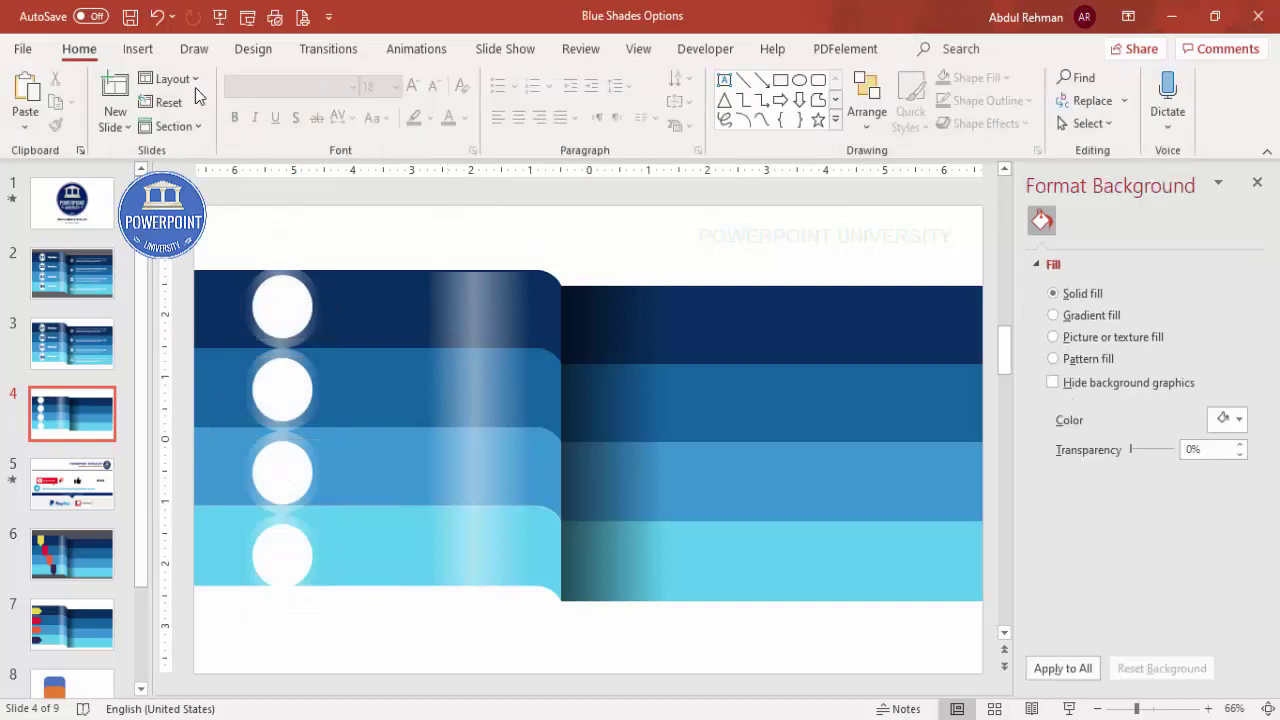
Add a bold, enlarged, dark-navy, centred '01' label on the top circle.
left_click(138, 50)
left_click(746, 105)
left_click_drag(269, 298, 316, 324)
type("01")
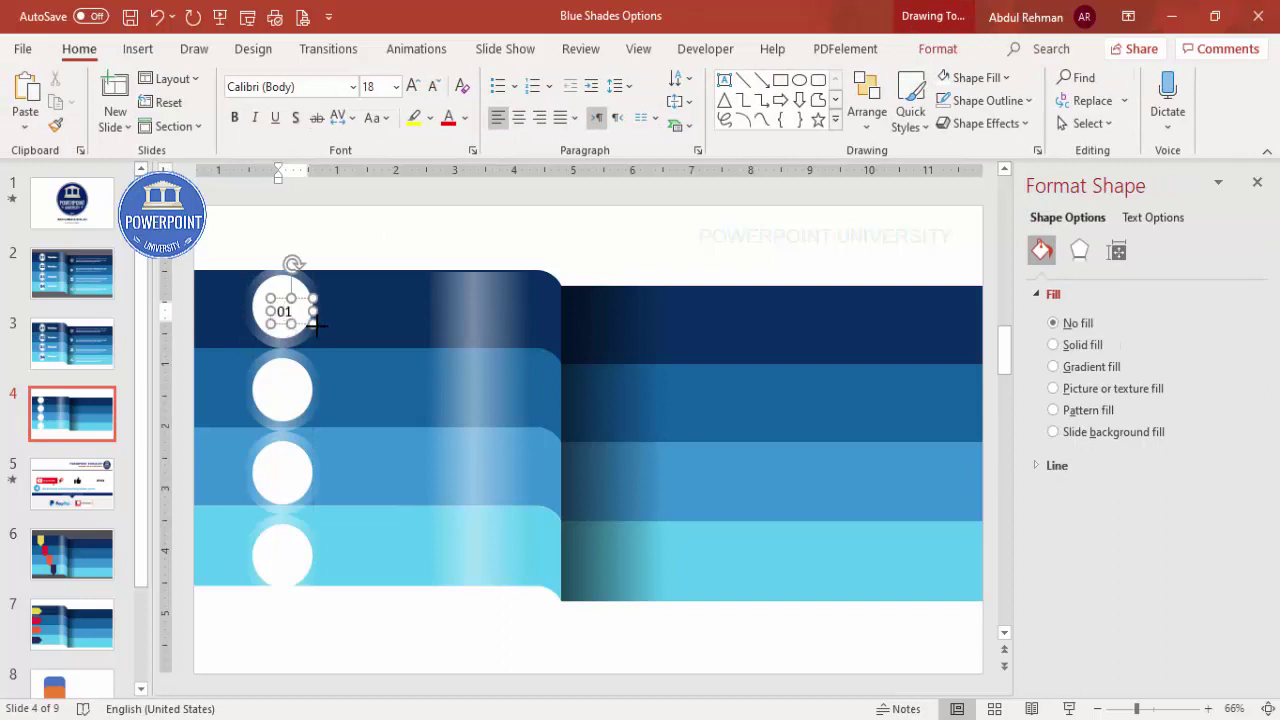
left_click(305, 302)
left_click(262, 86)
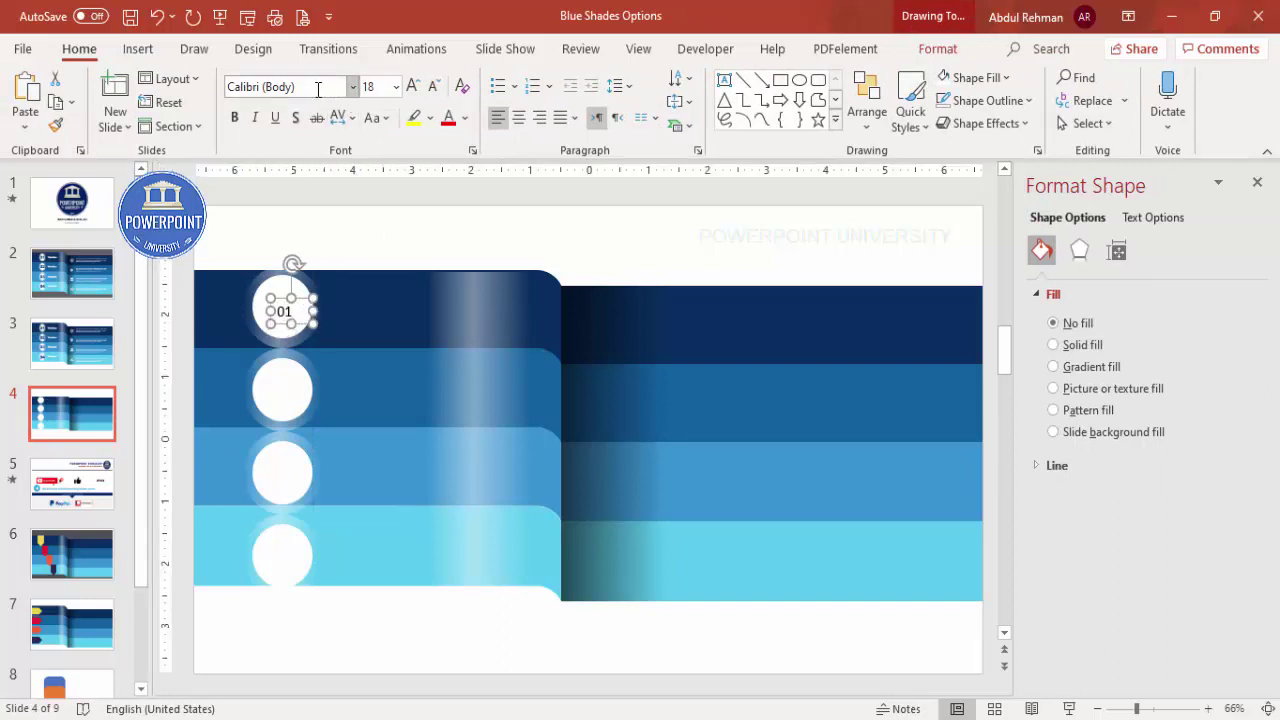
left_click(234, 117)
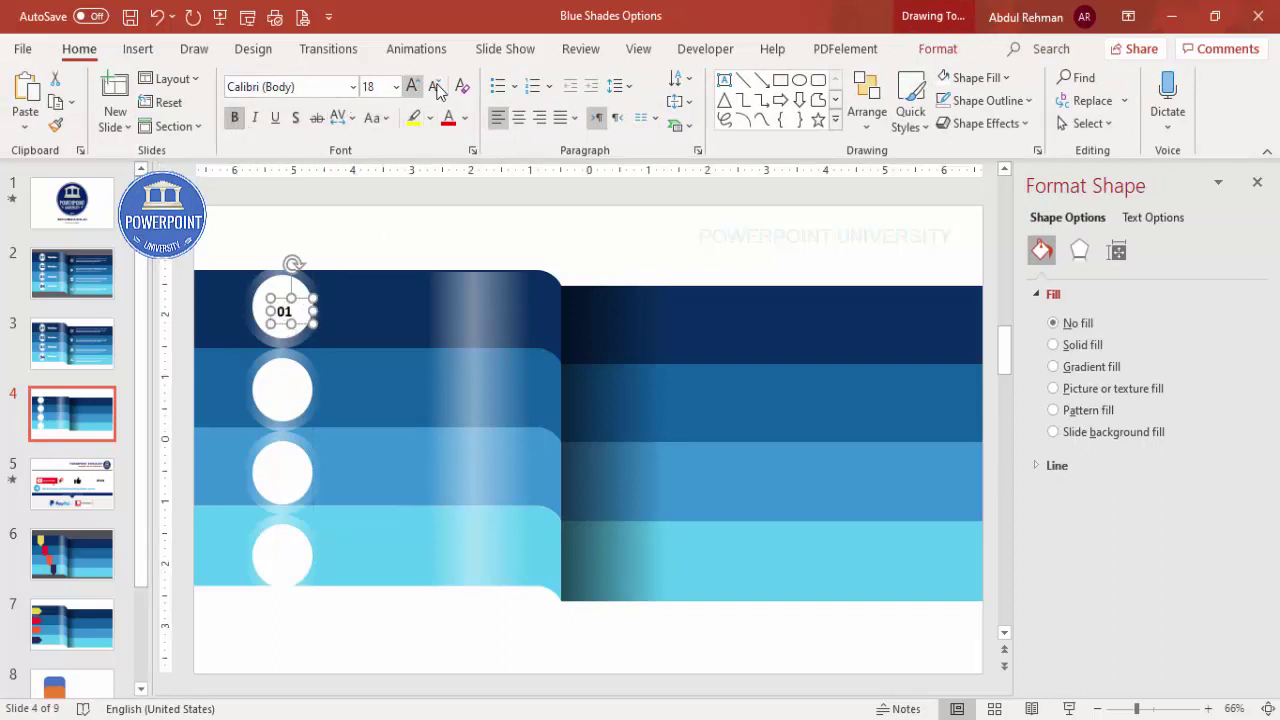
left_click(414, 86)
left_click(414, 86)
left_click(414, 86)
left_click(414, 86)
left_click(414, 86)
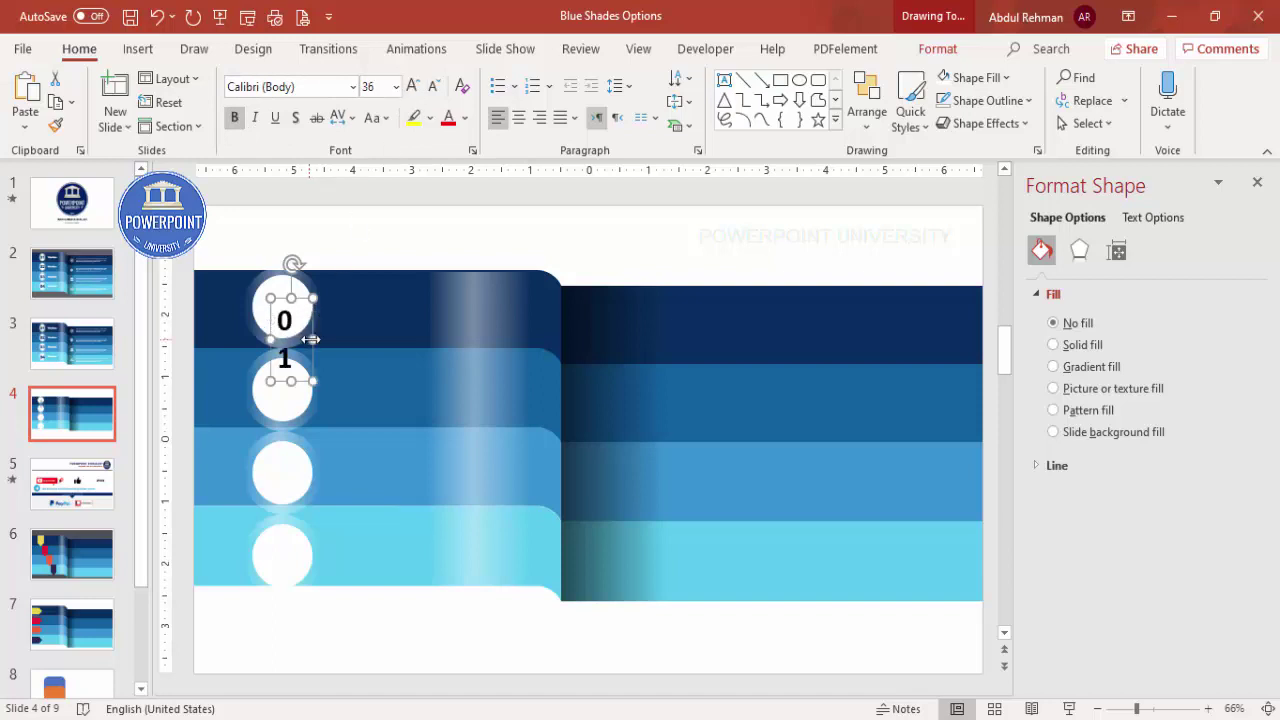
left_click(464, 117)
left_click(496, 360)
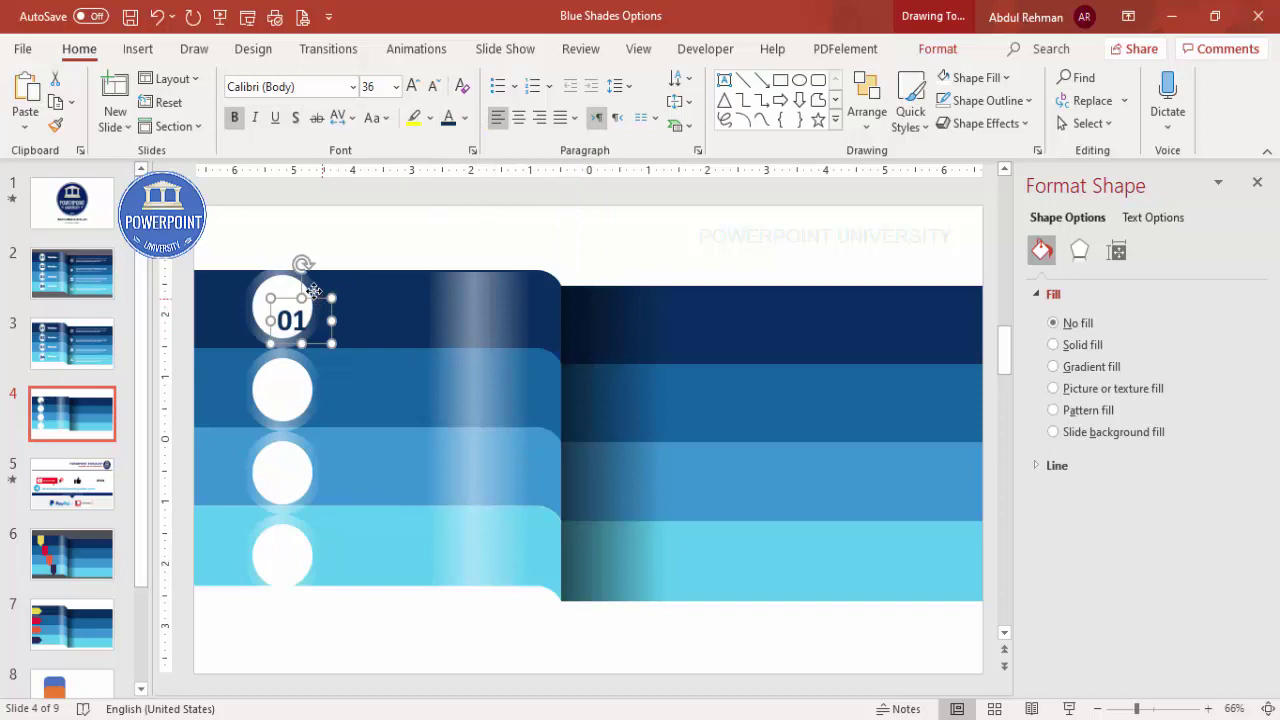
left_click(516, 118)
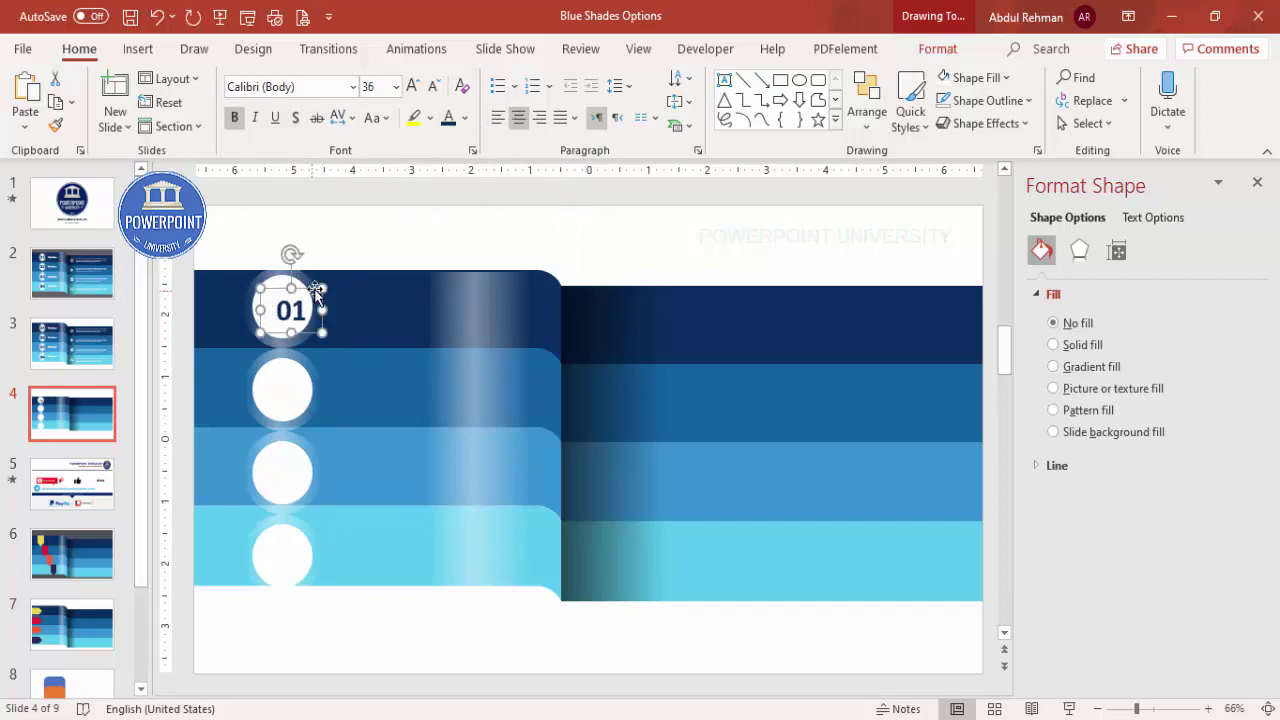
left_click_drag(311, 289, 308, 300)
Copy the 01 label onto the second, third and fourth circles.
left_click_drag(305, 295, 293, 369)
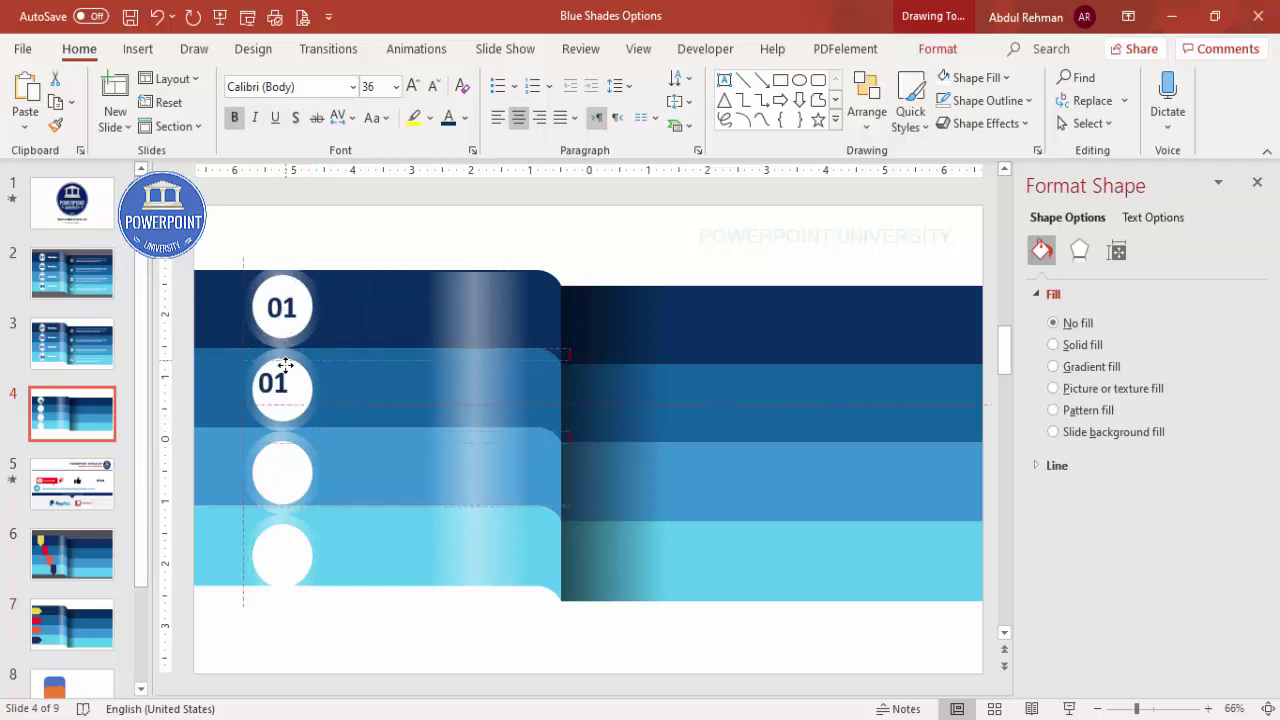
key("ctrl+d")
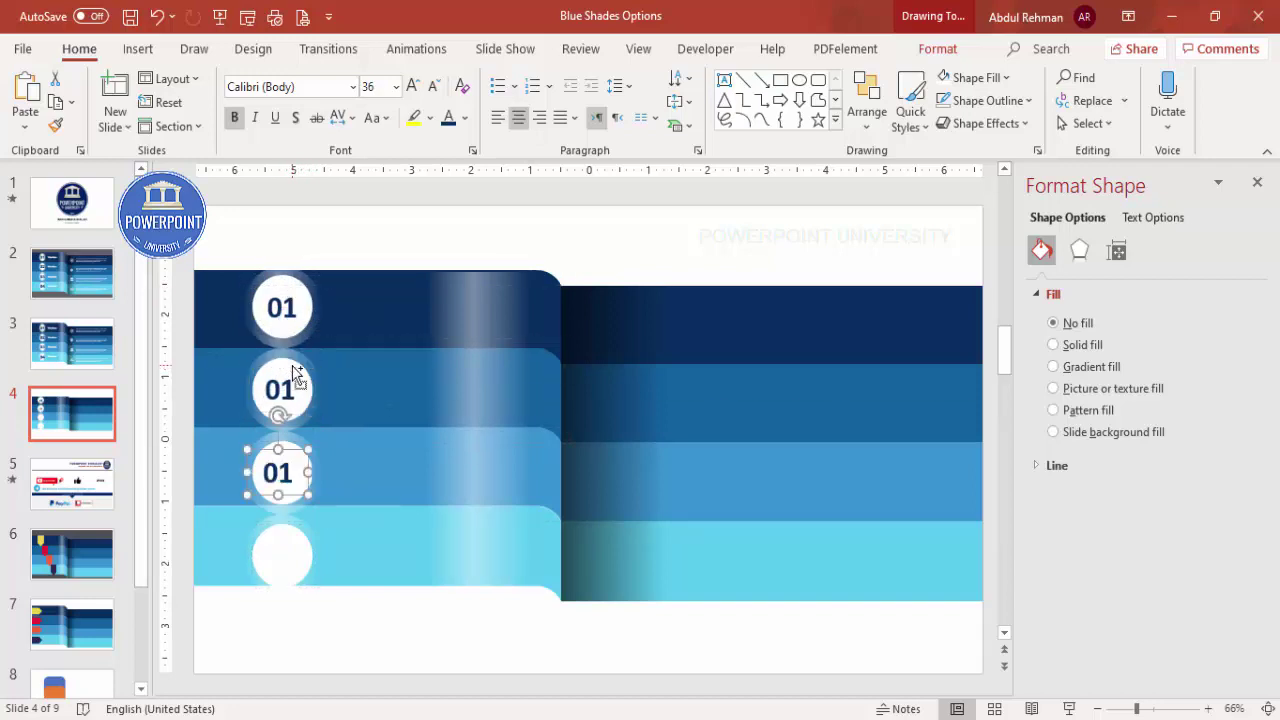
key("ctrl+d")
left_click_drag(297, 533, 301, 535)
Renumber the lower labels to 04, 03 and 02.
left_click(294, 556)
key("BackSpace")
type("3")
key("BackSpace")
type("4")
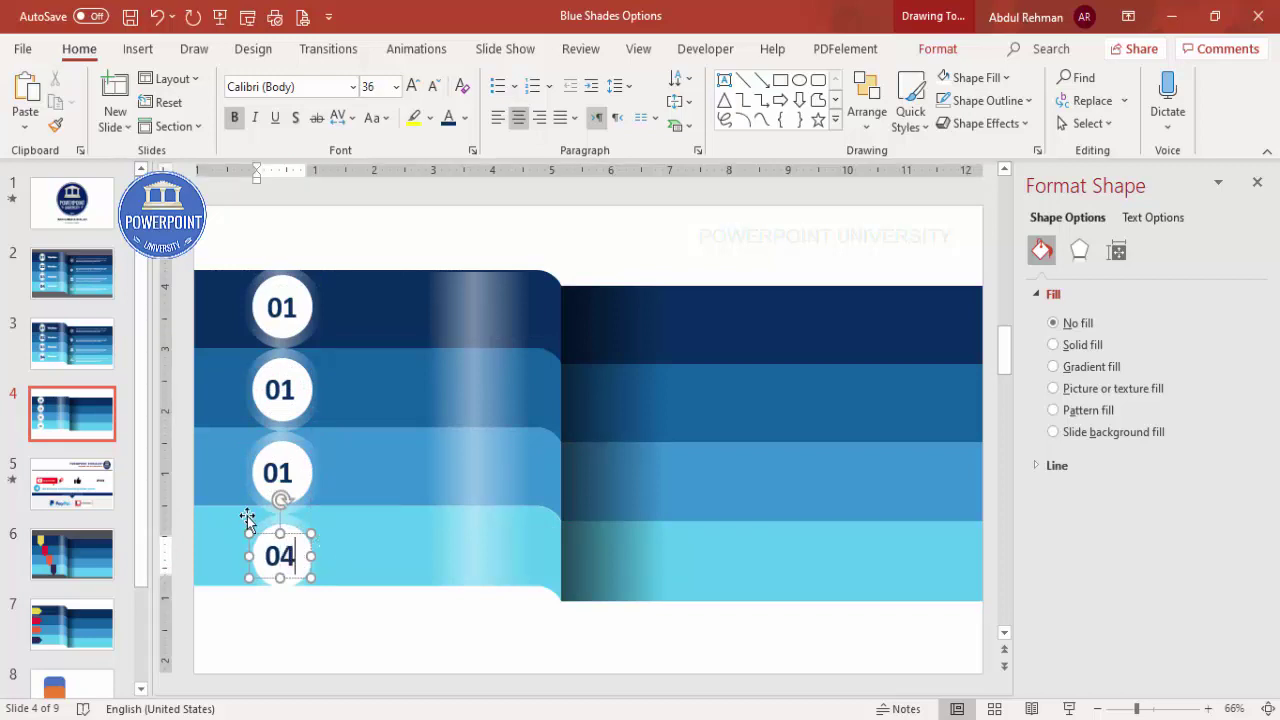
left_click(291, 474)
key("BackSpace")
type("3")
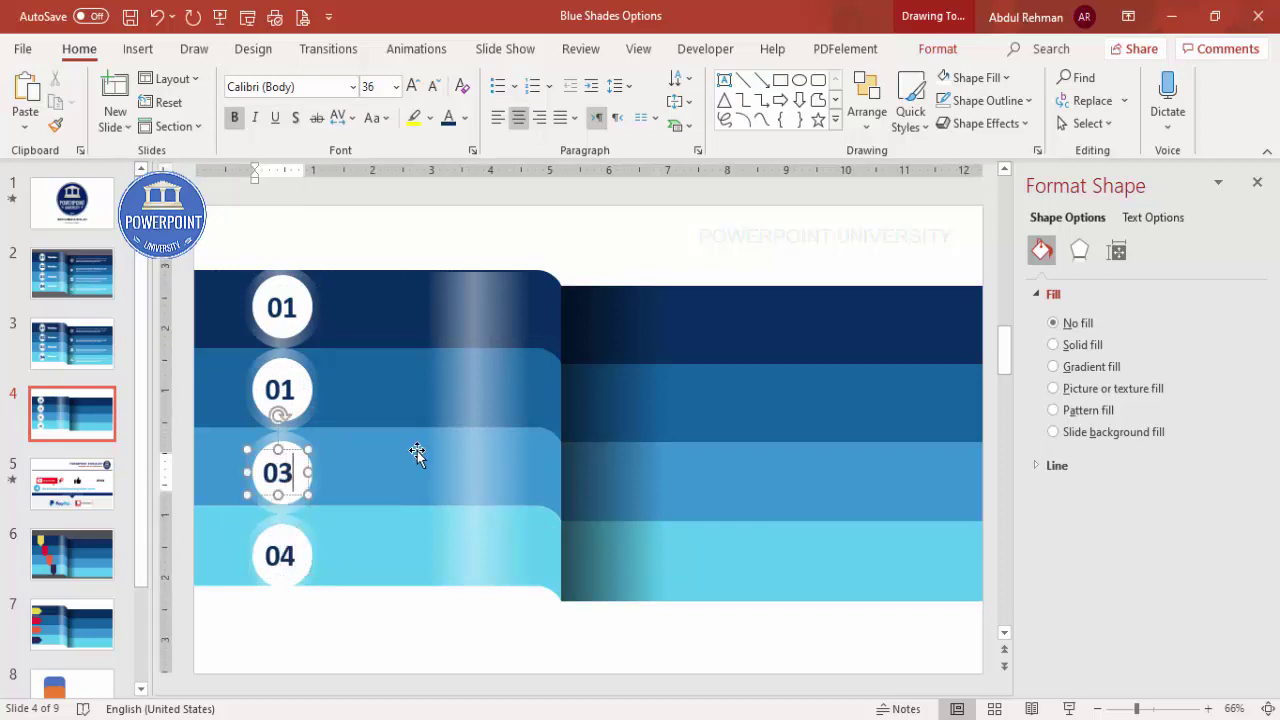
left_click(296, 390)
key("BackSpace")
type("2")
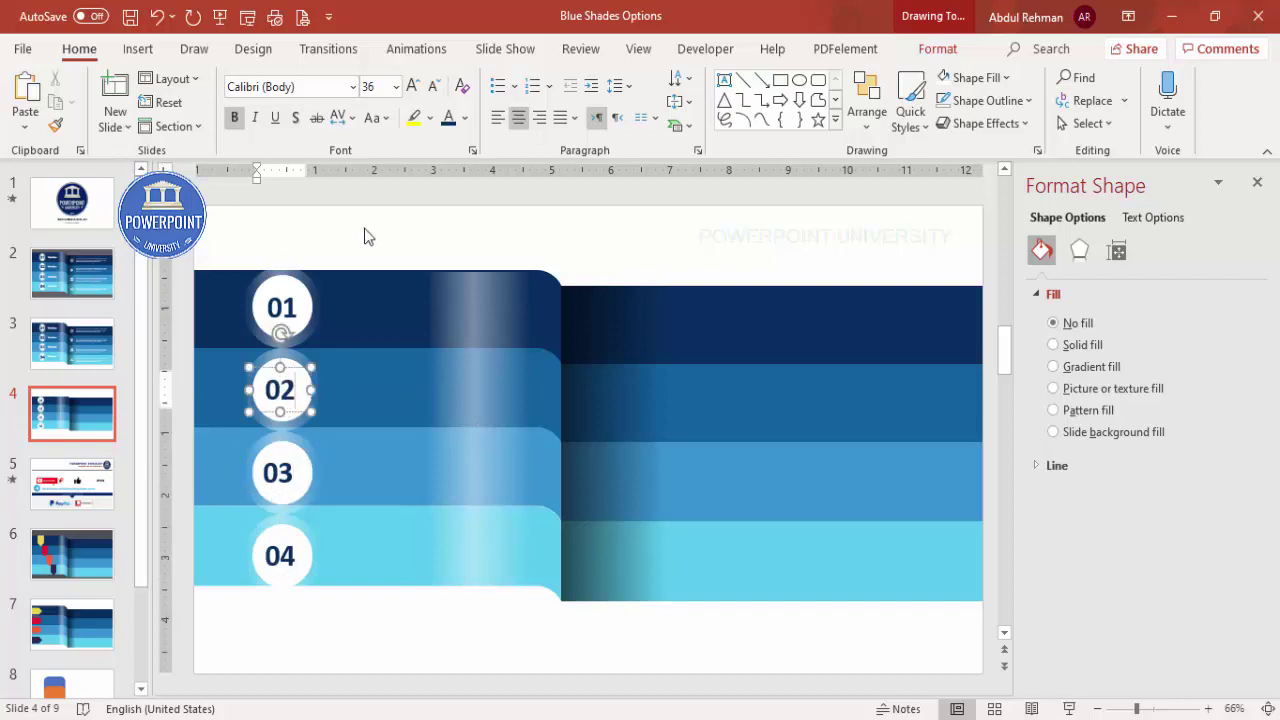
left_click(369, 237)
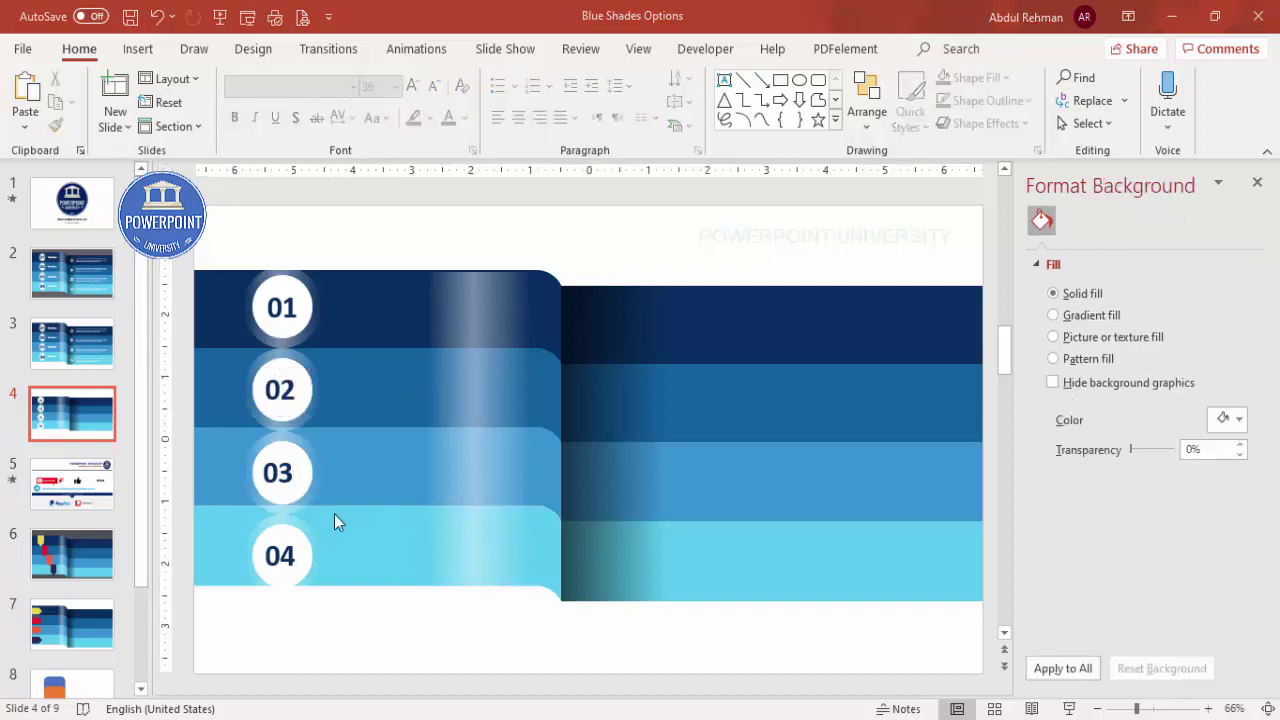
Line up circle 03, then add a white, bold, 24 pt 'TITLE HERE' text box on bar 01.
left_click_drag(283, 455, 290, 445)
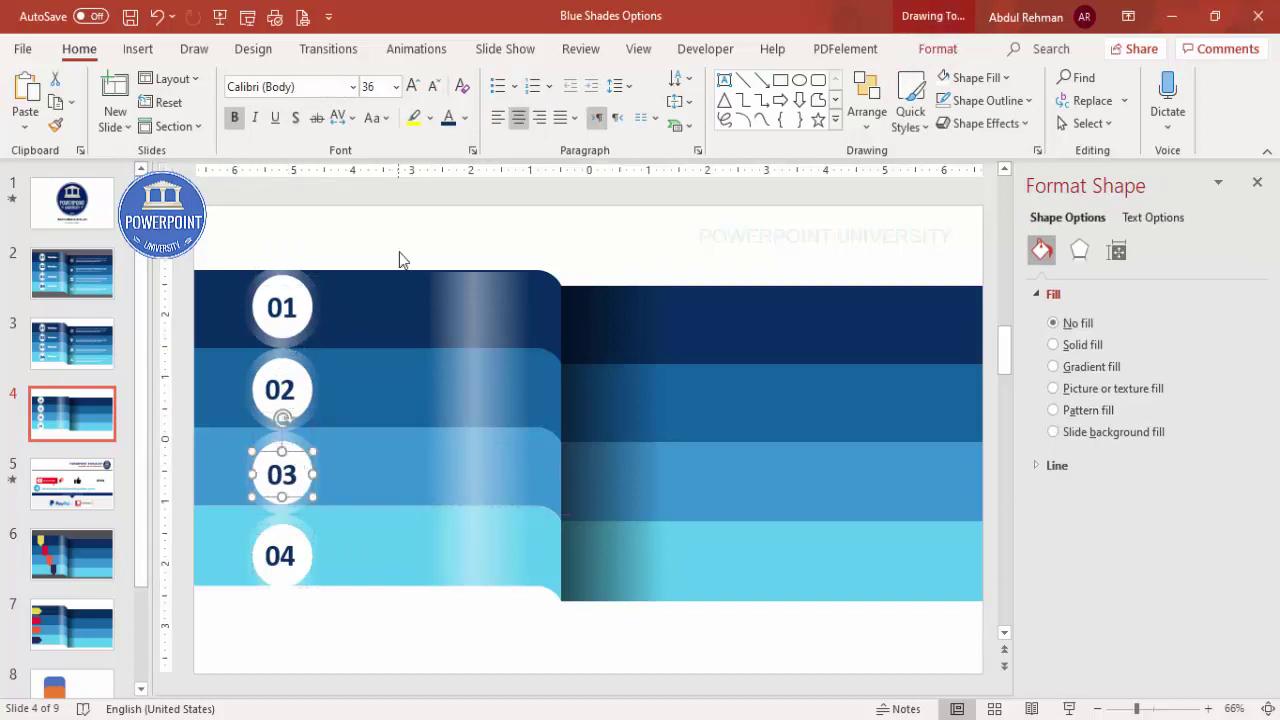
left_click(348, 266)
left_click(131, 50)
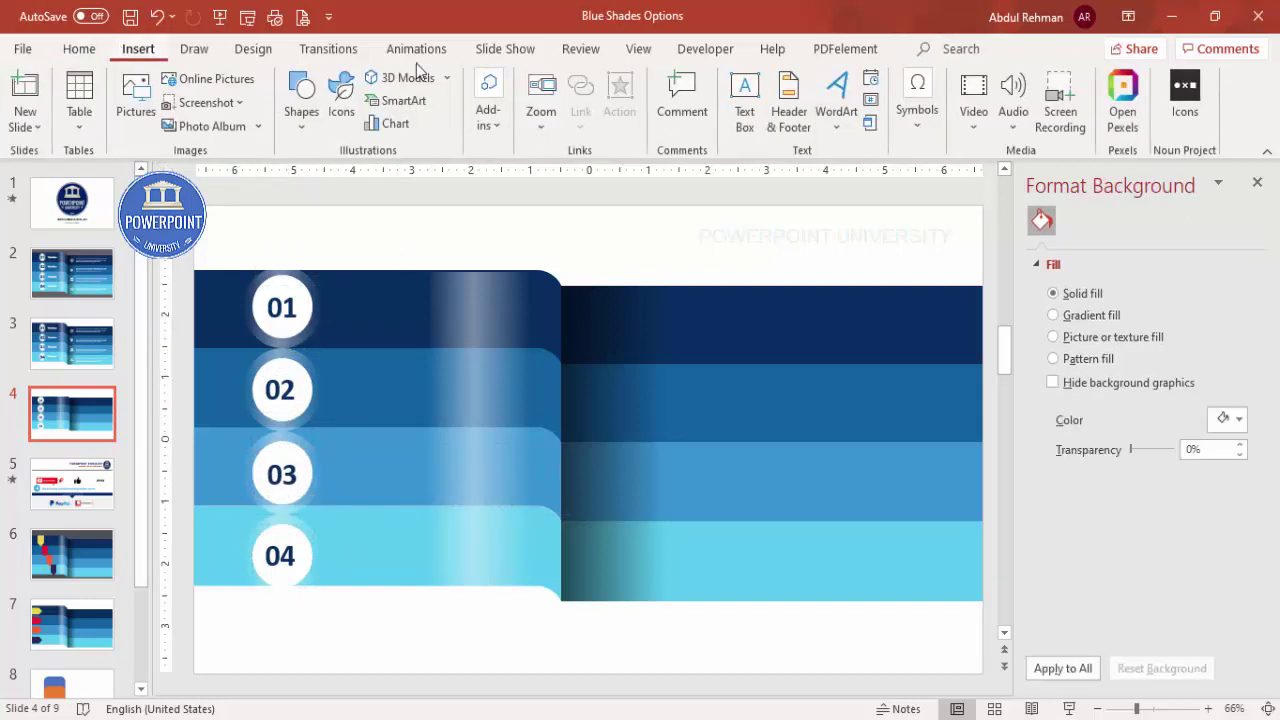
left_click(740, 102)
left_click_drag(347, 321, 510, 322)
type("TITLE HERE")
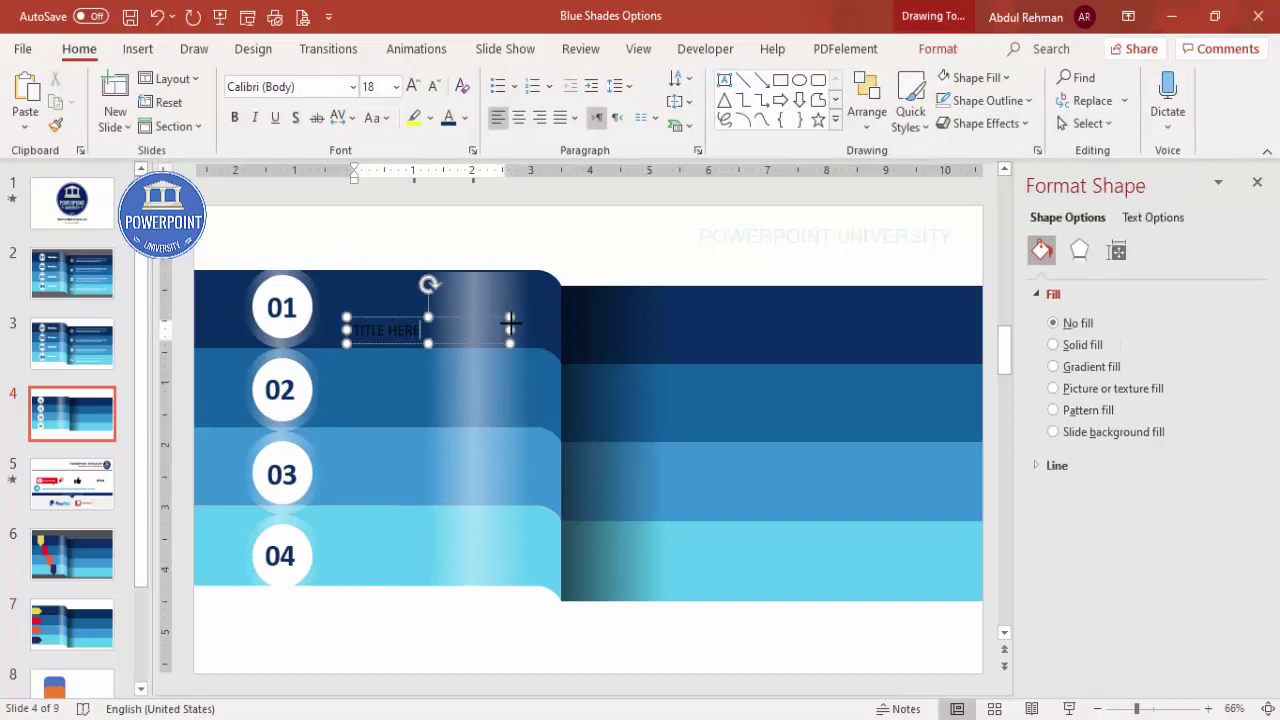
left_click(418, 318)
left_click(465, 122)
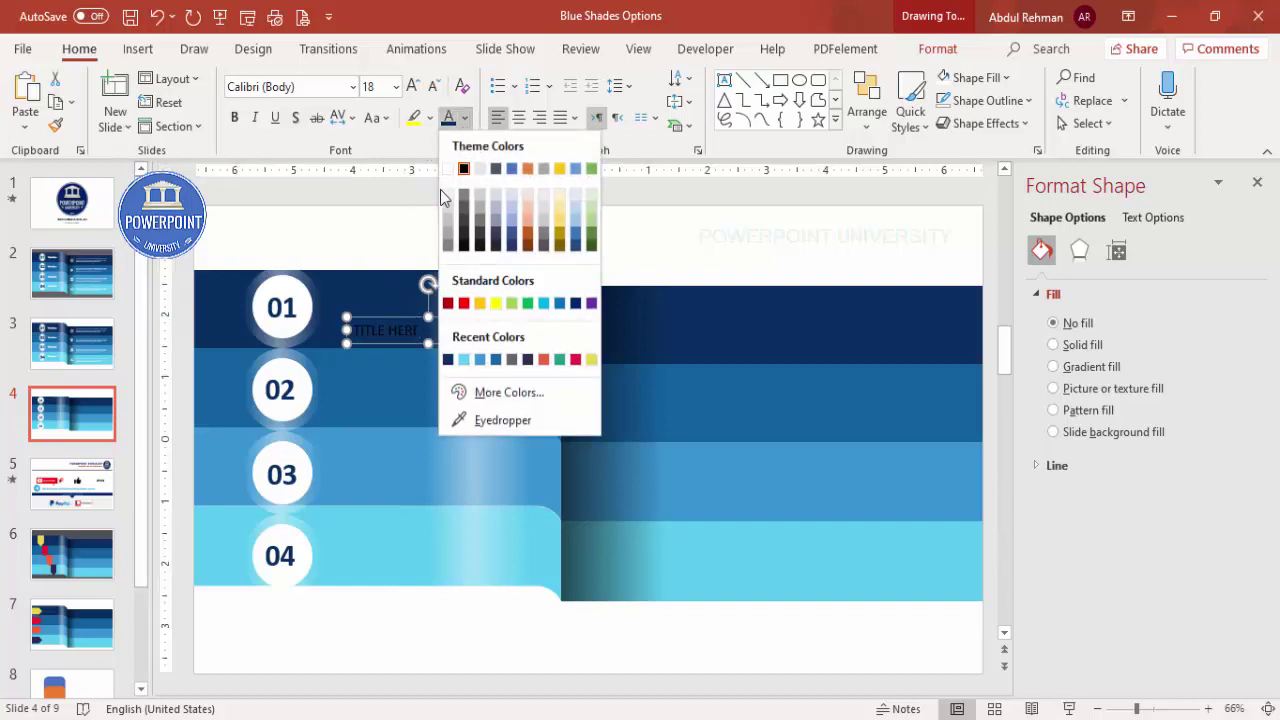
left_click(448, 169)
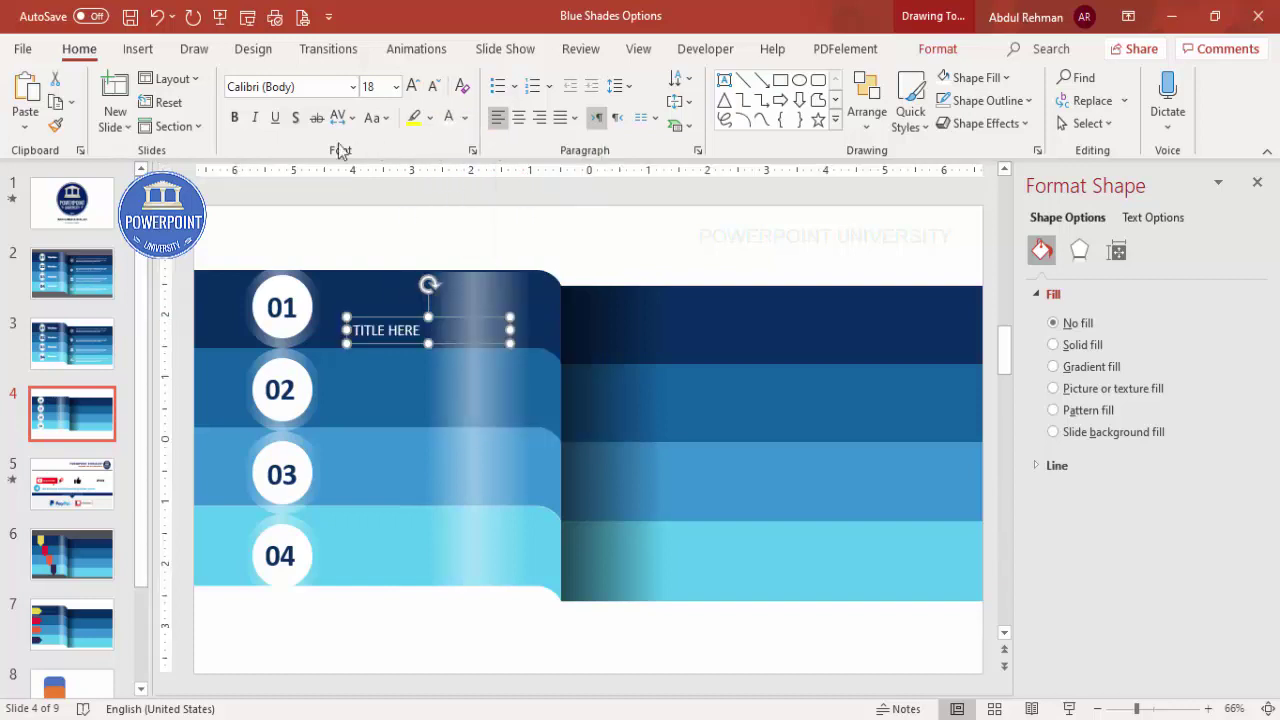
left_click(236, 118)
left_click(413, 86)
left_click(413, 86)
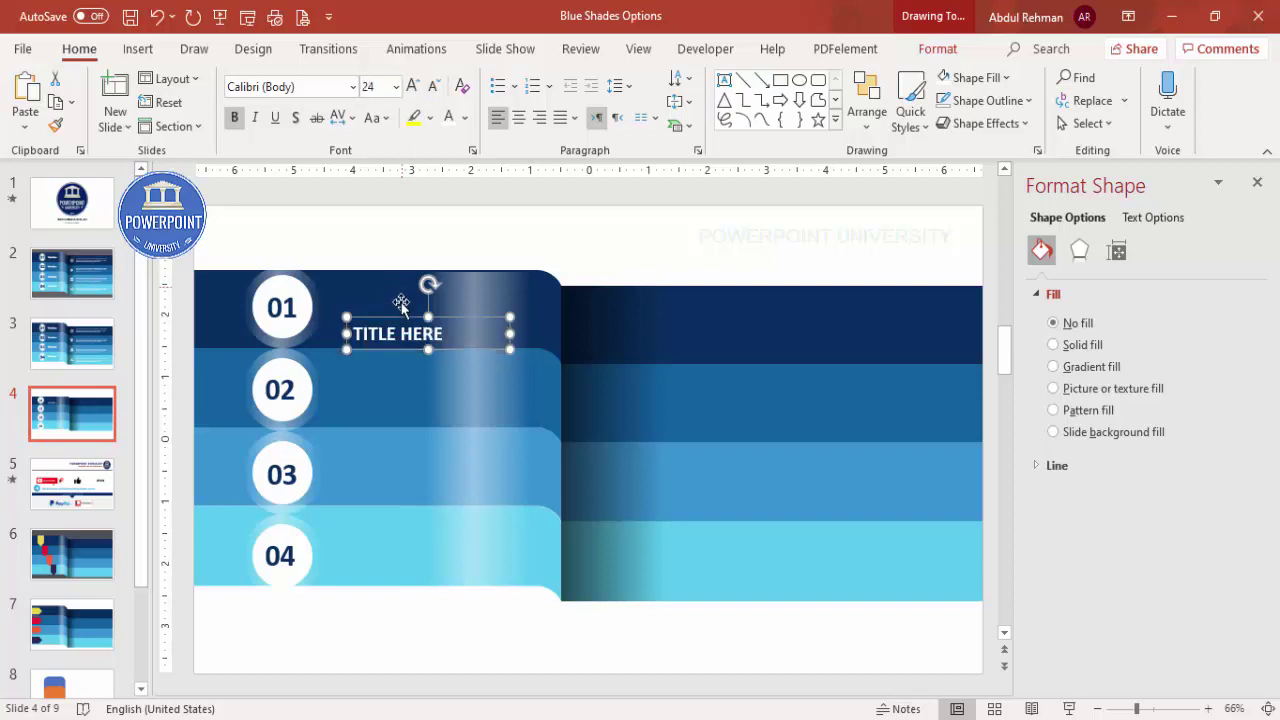
Copy the title to rows 02–04 and left-align all four title boxes.
left_click_drag(395, 320, 437, 374)
key("ctrl+d")
key("ctrl+d")
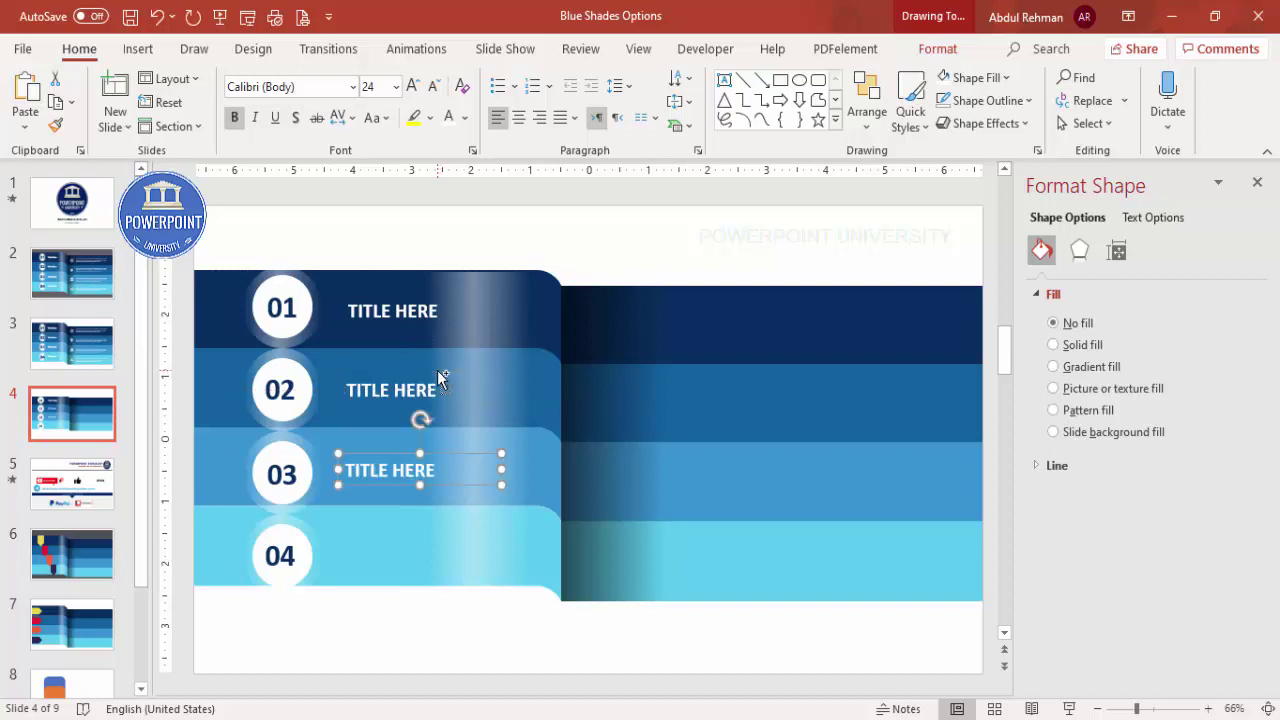
key("ctrl+d")
left_click(388, 466)
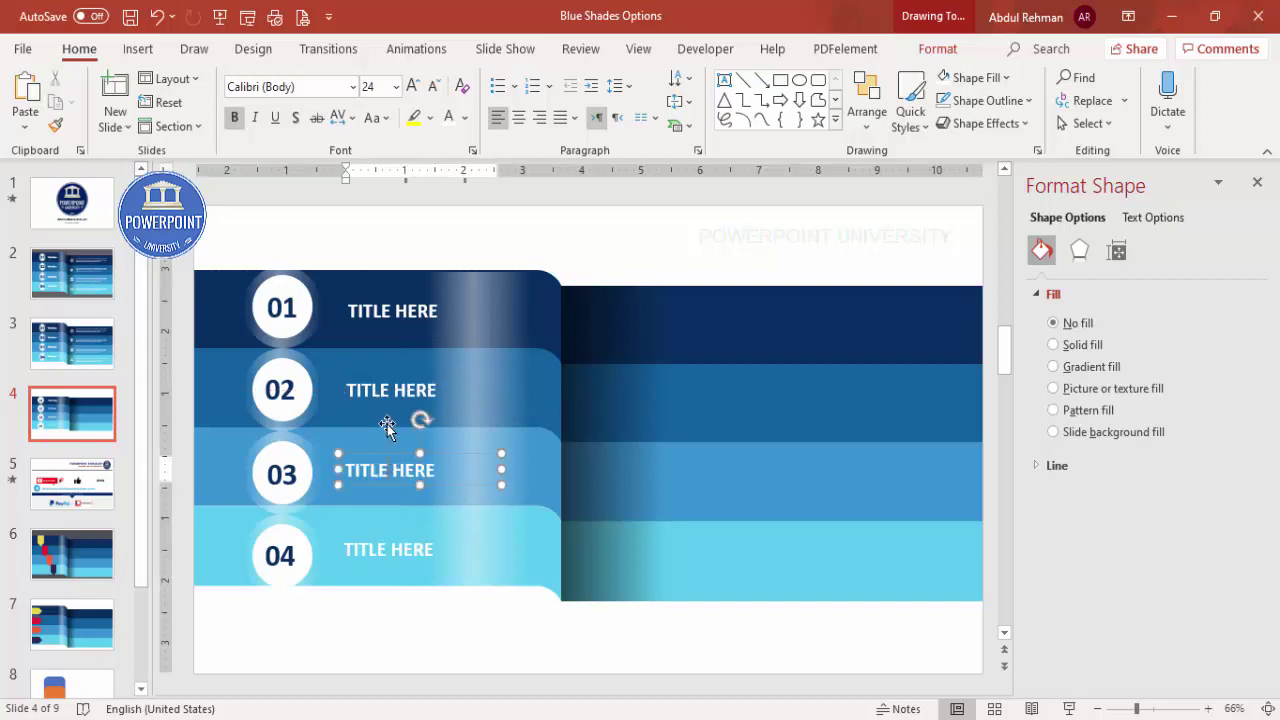
left_click(377, 527, "shift")
left_click(390, 395, "shift")
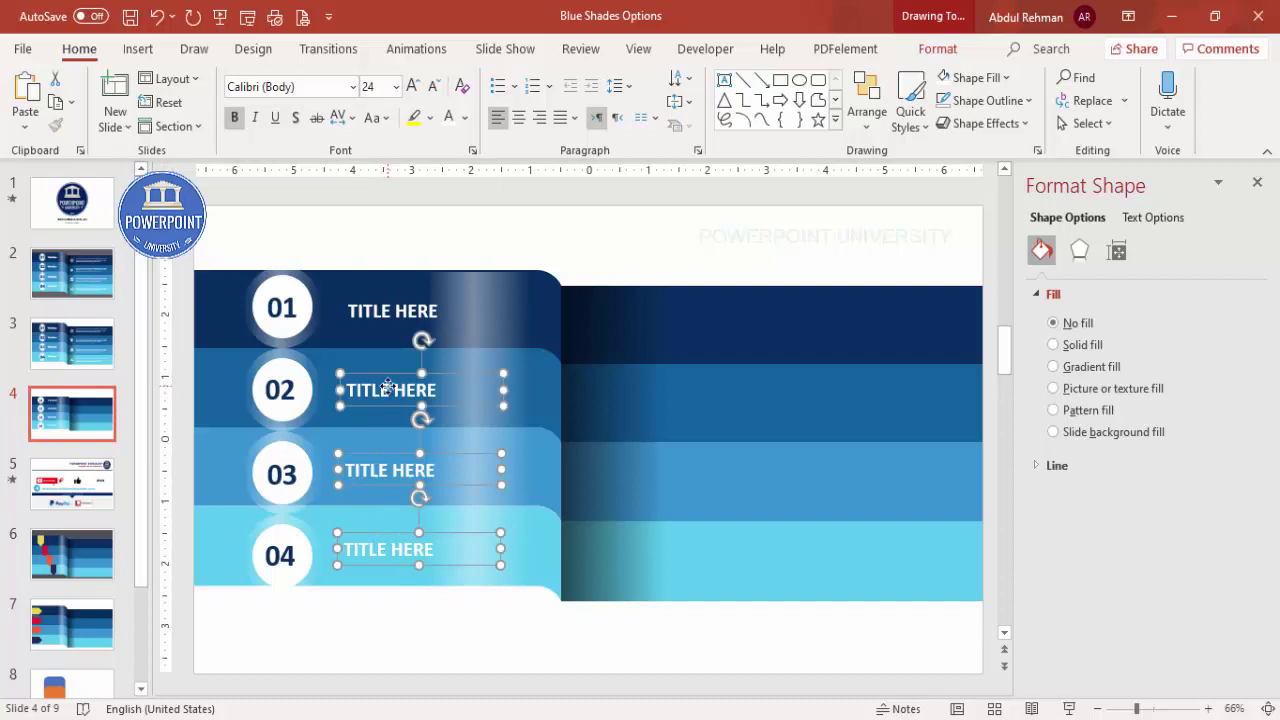
left_click(395, 318, "shift")
left_click(937, 48)
left_click(1058, 78)
left_click(1085, 105)
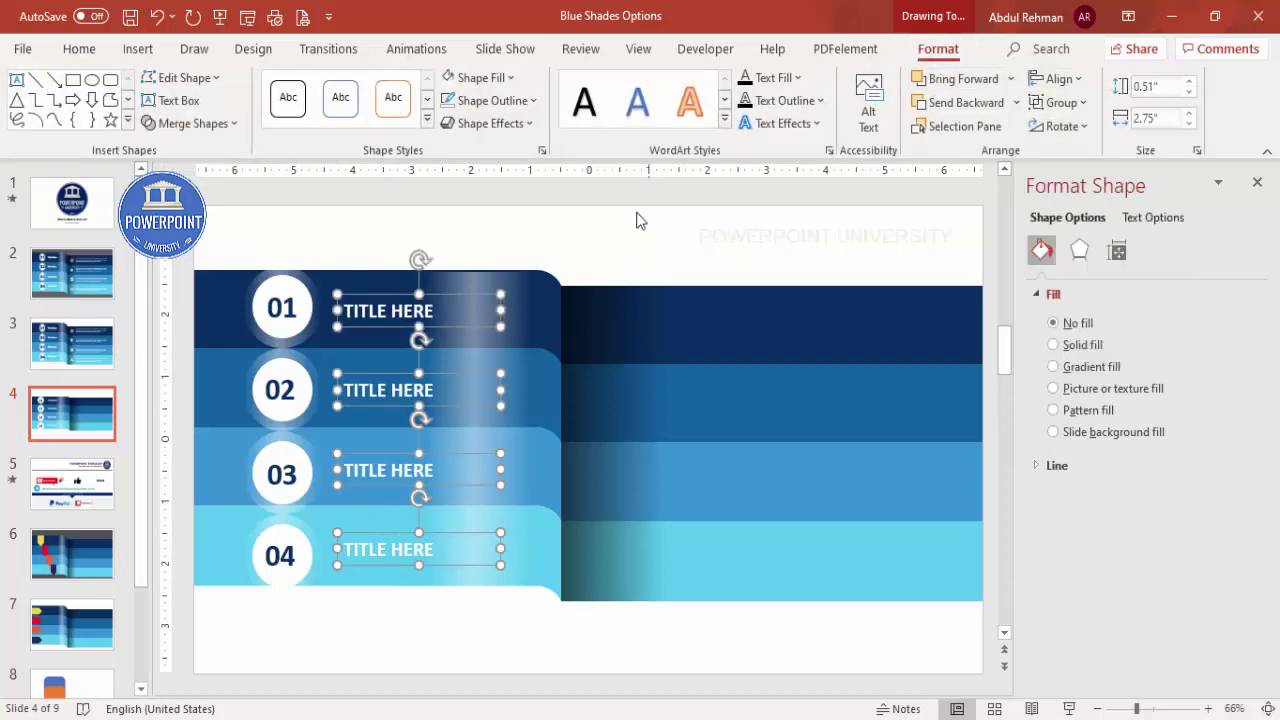
left_click(619, 235)
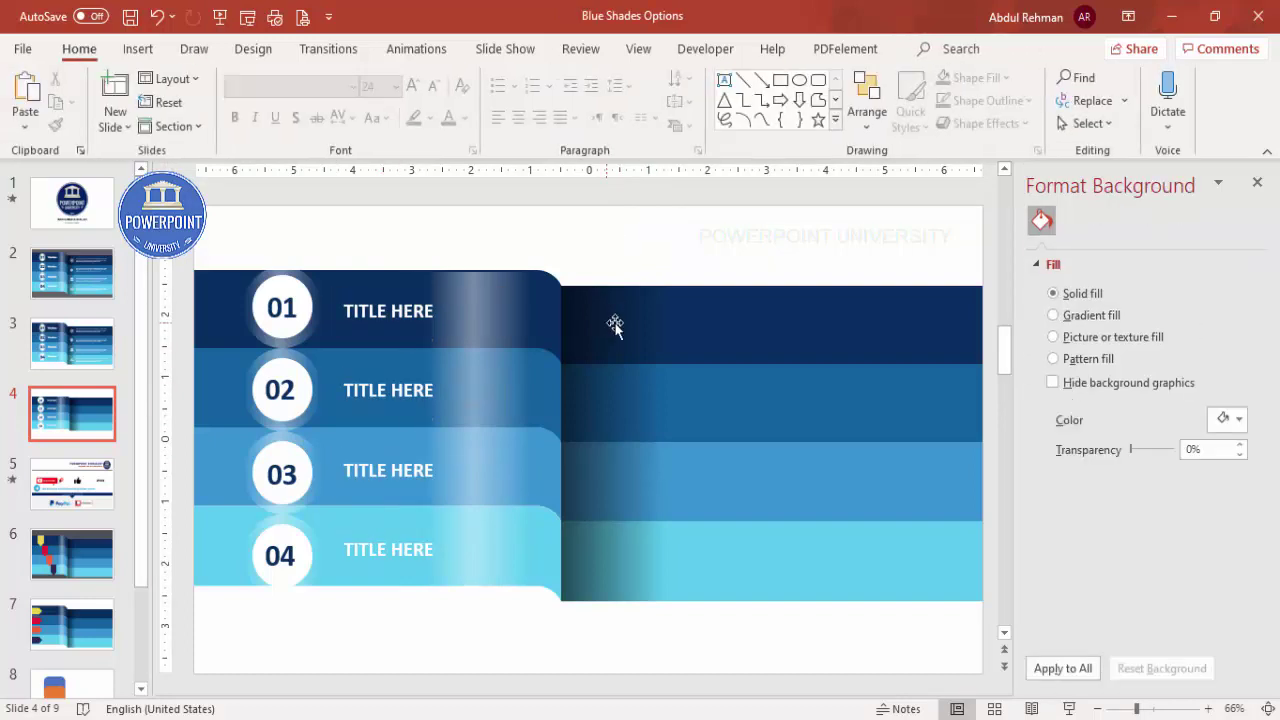
Add a white 11 pt lorem ipsum description (=lorem()) on the top dark band.
left_click(138, 48)
left_click(748, 96)
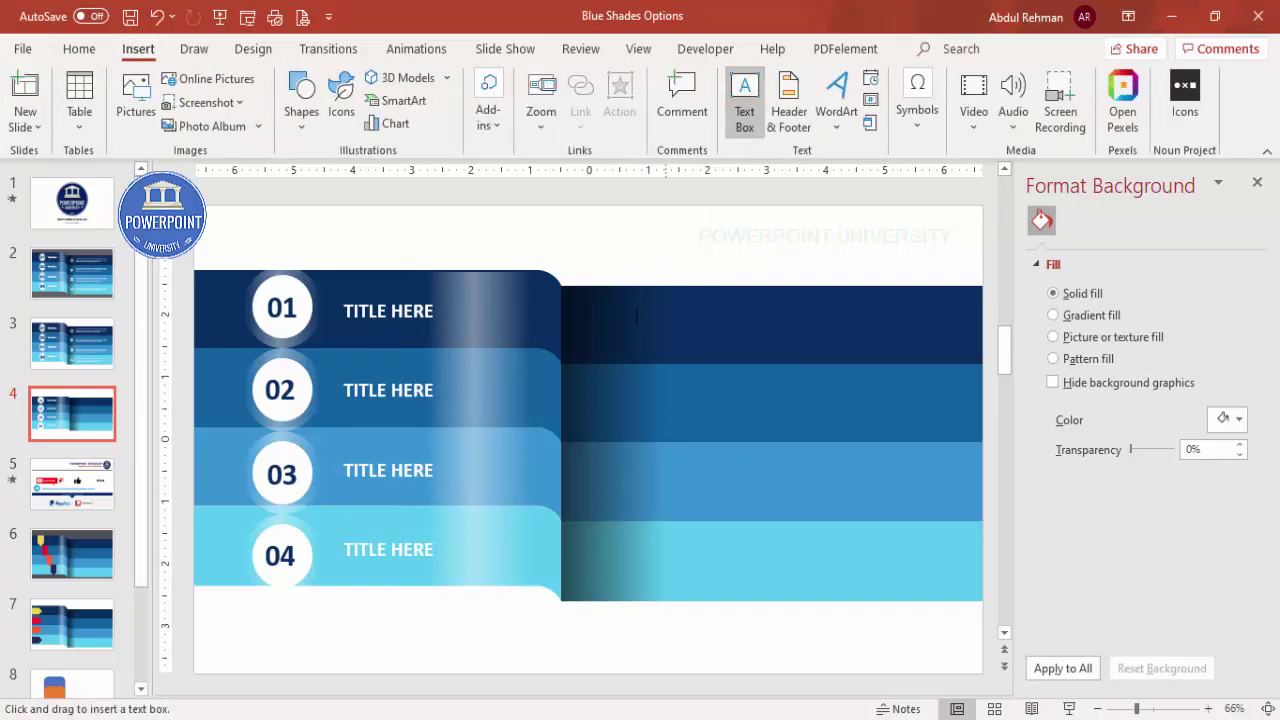
left_click_drag(624, 310, 934, 348)
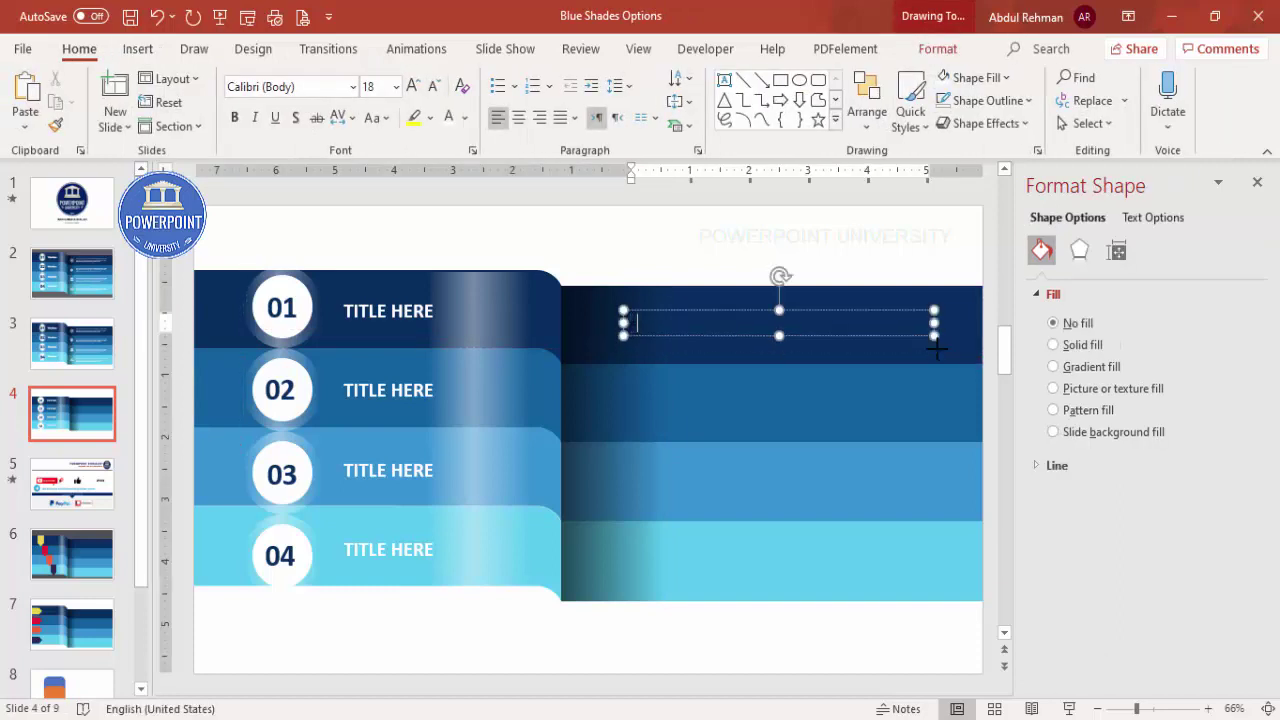
type("=lorem()")
key("Return")
key("Escape")
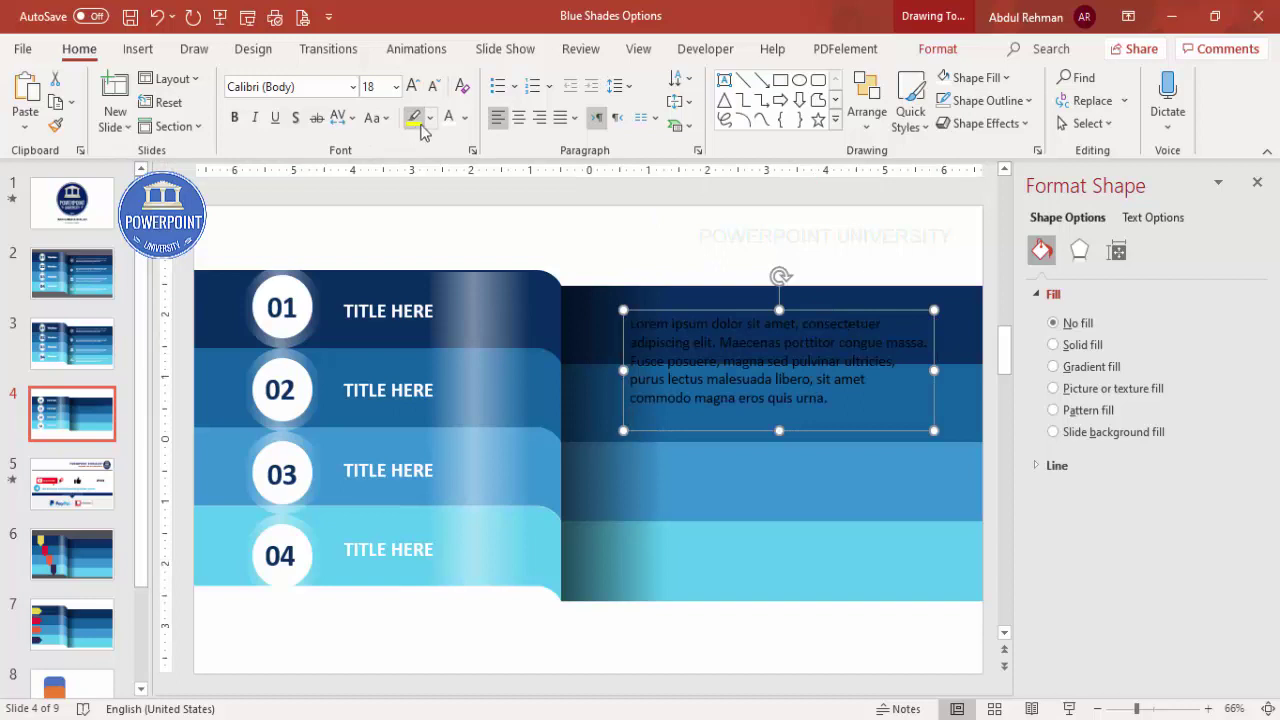
left_click(449, 117)
left_click(433, 87)
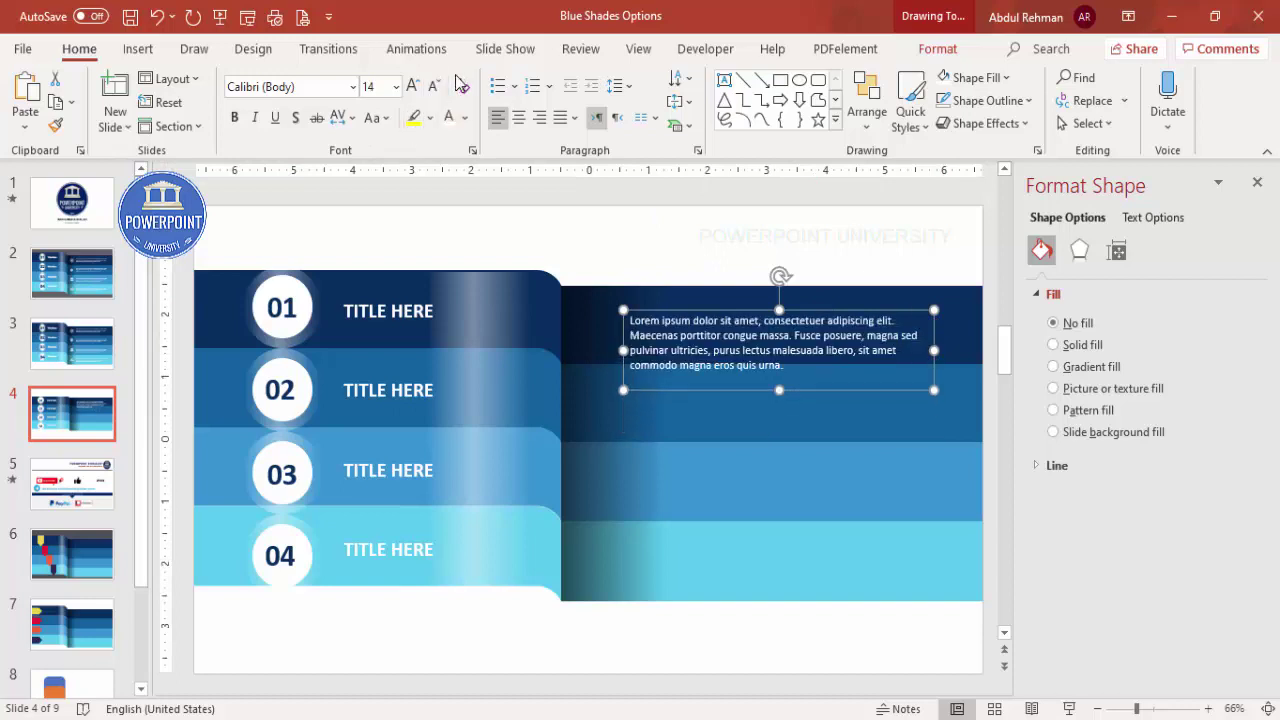
left_click(433, 86)
left_click(433, 86)
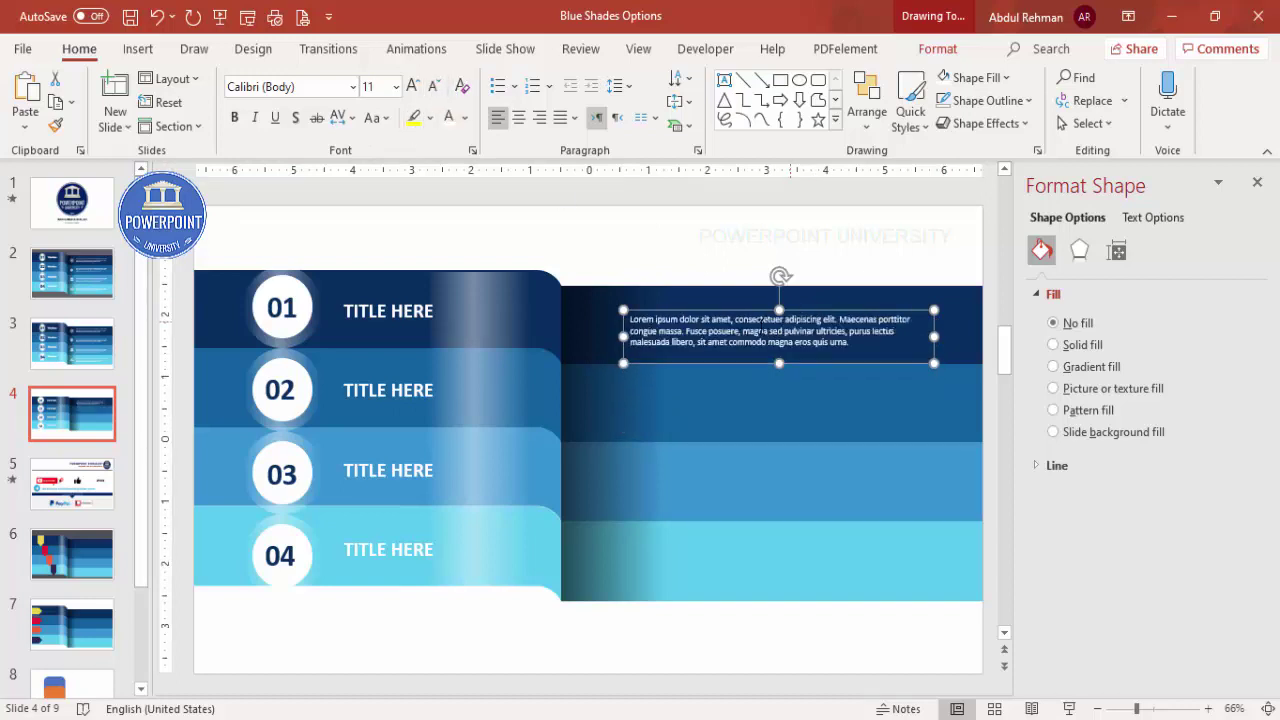
left_click_drag(749, 313, 731, 308)
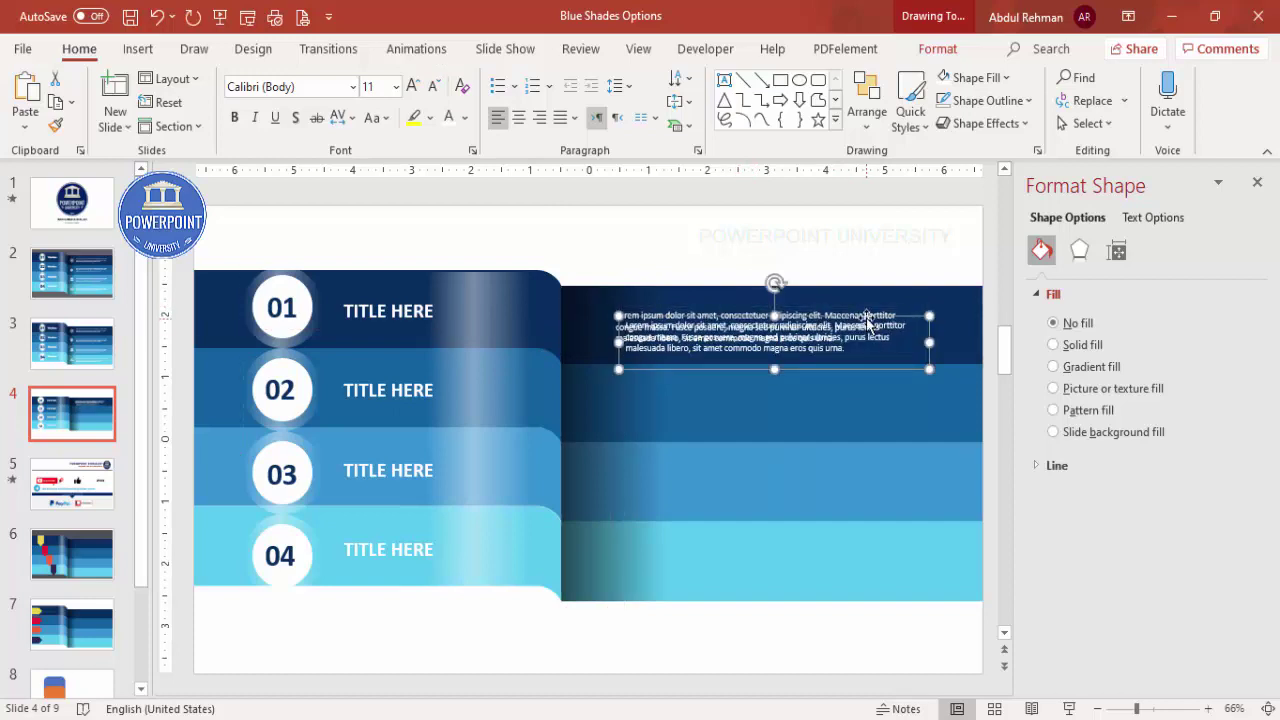
Copy the description to rows 02–04 and set the slide background to dark gray.
left_click_drag(864, 306, 863, 378)
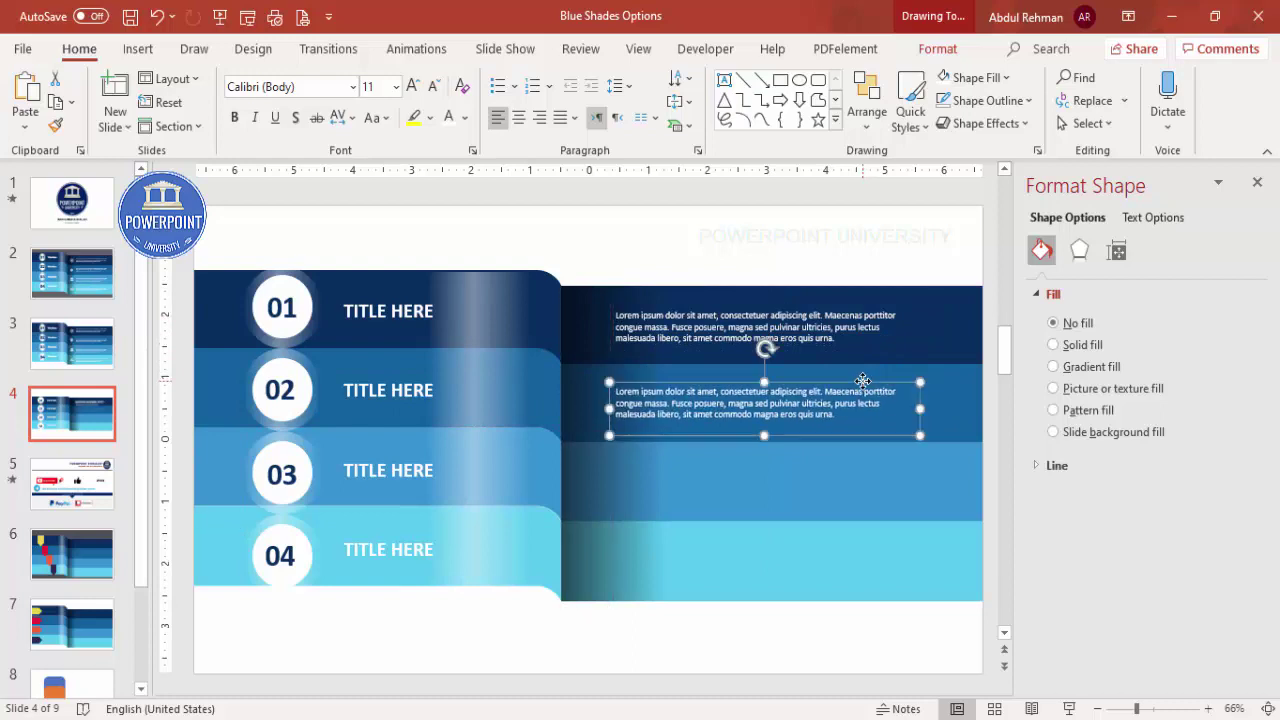
key("ctrl+d")
key("ctrl+d")
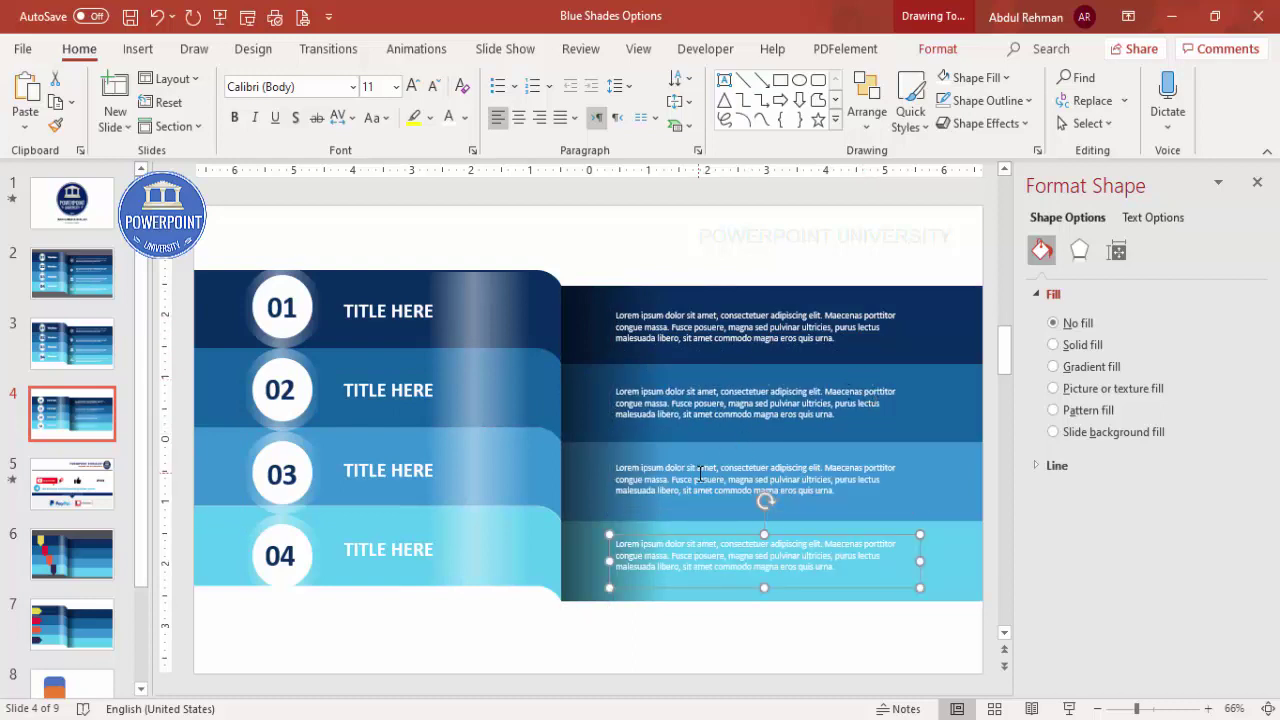
left_click(625, 228)
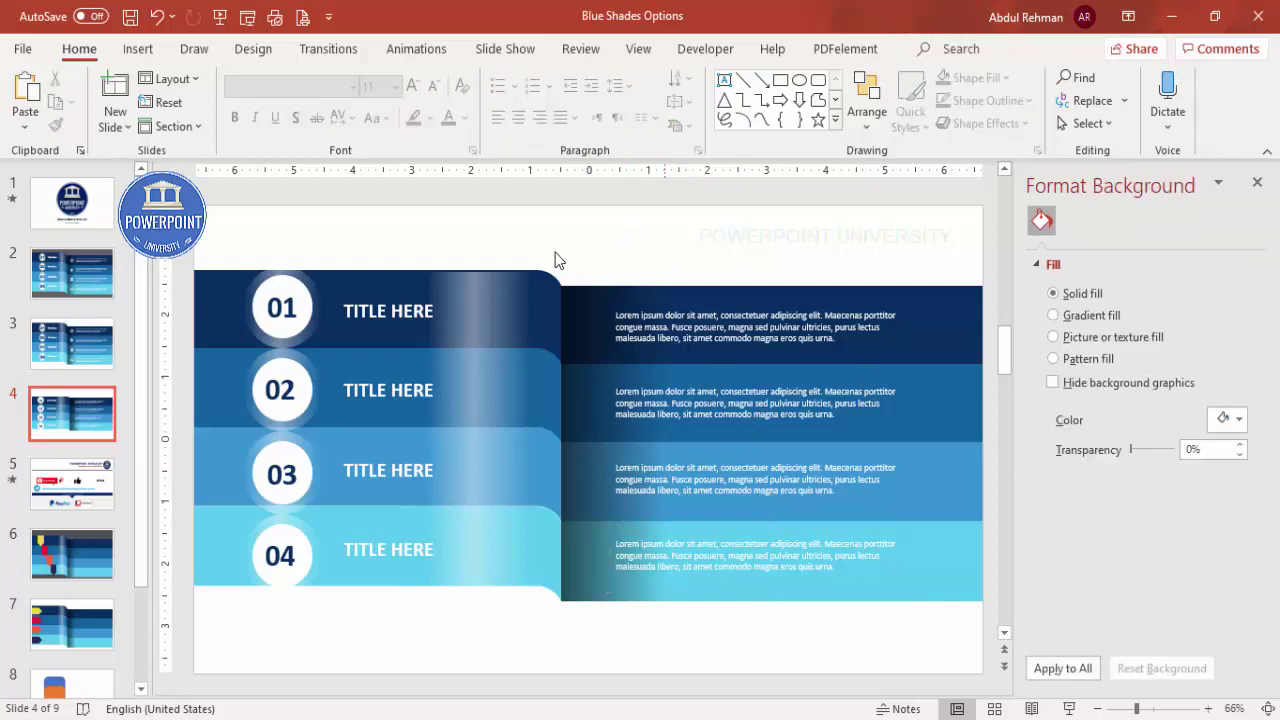
left_click(1228, 419)
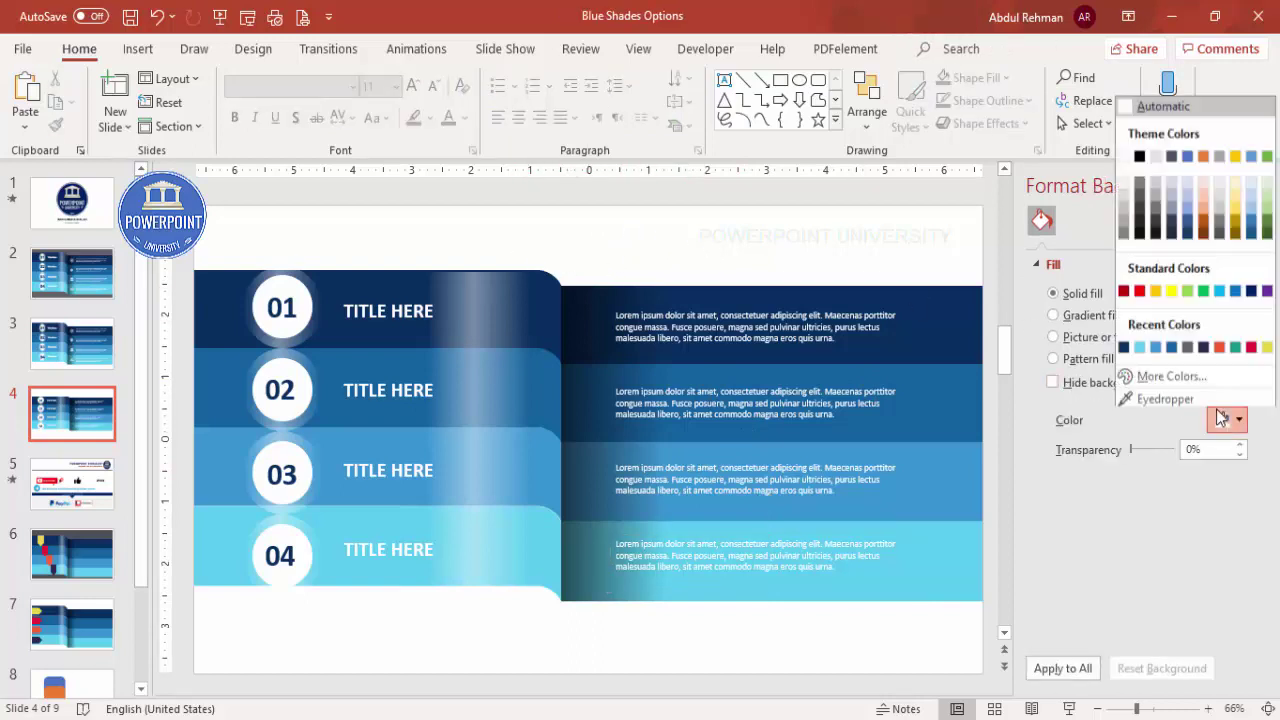
left_click(1189, 344)
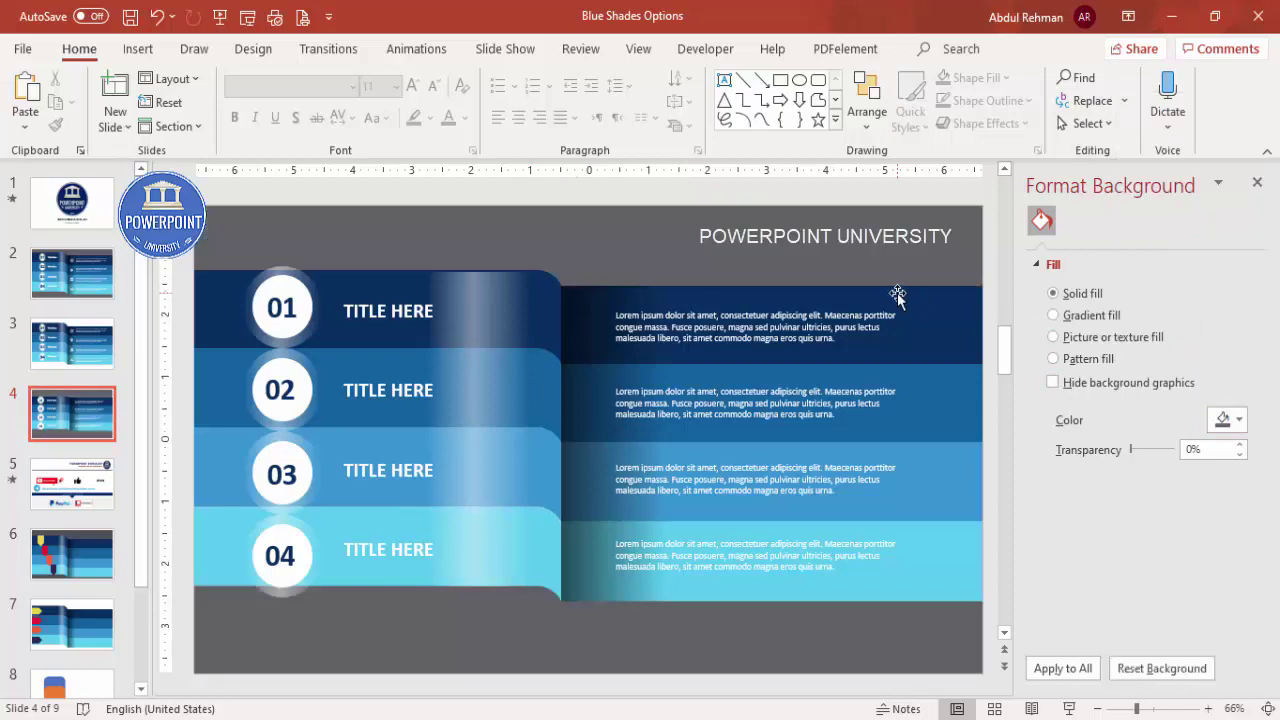